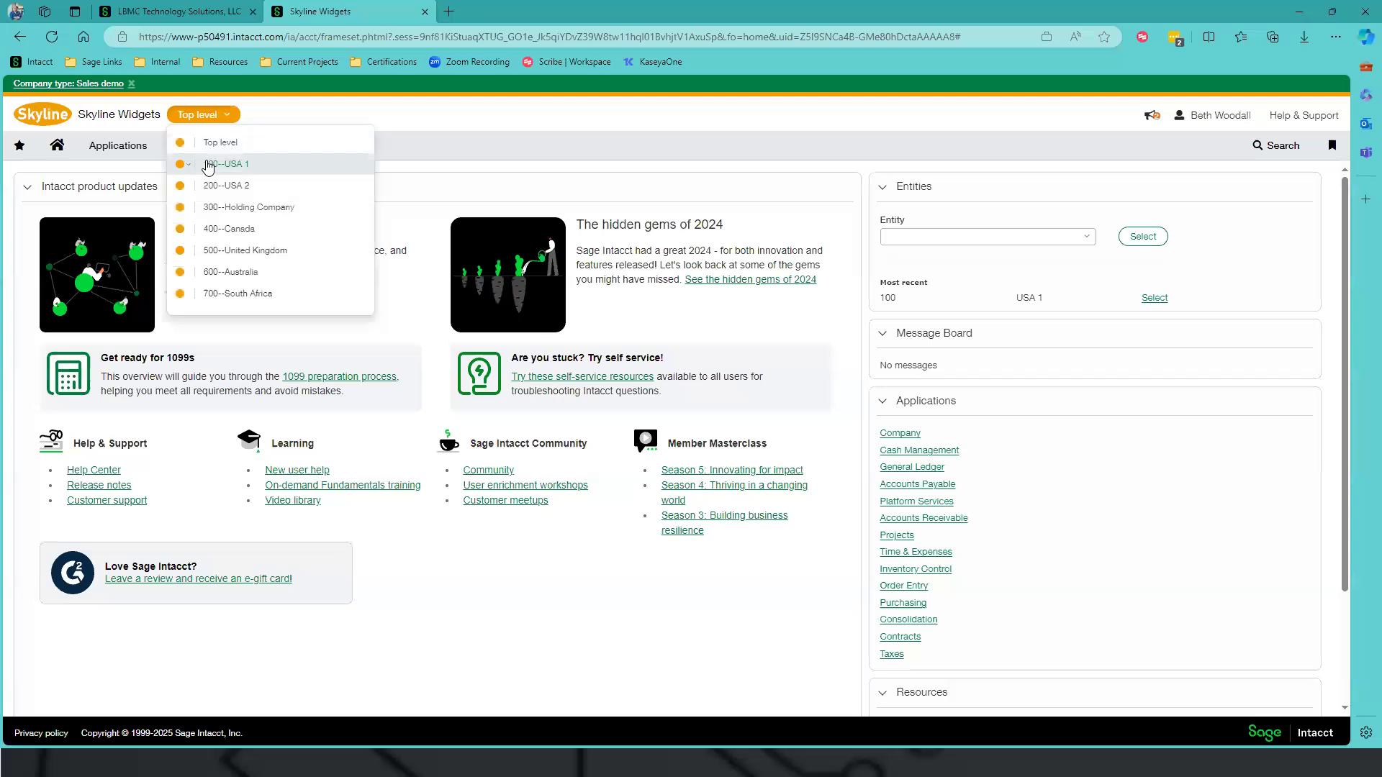
# - Switch to the USA 1 entity and start a new revenue template in the Contracts setup
pyautogui.click(216, 165)
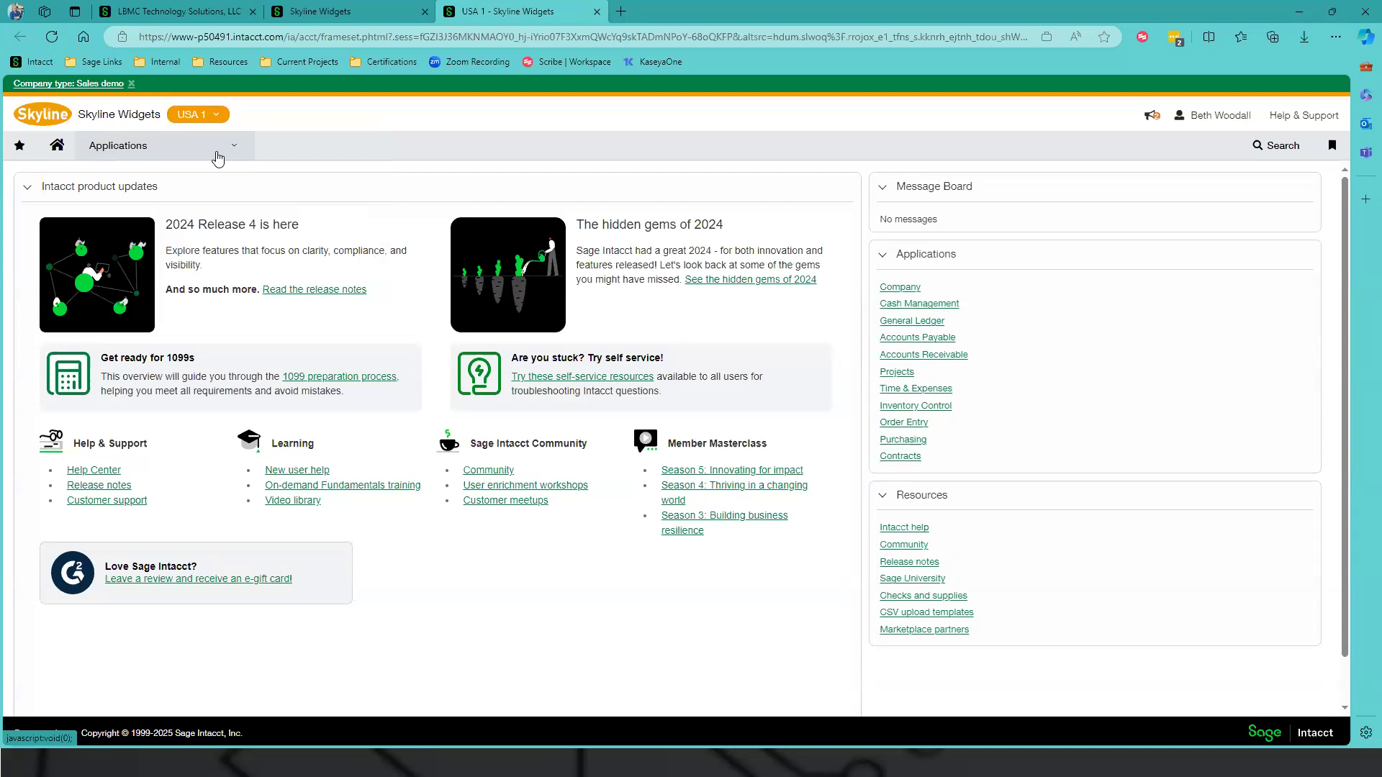
pyautogui.click(217, 157)
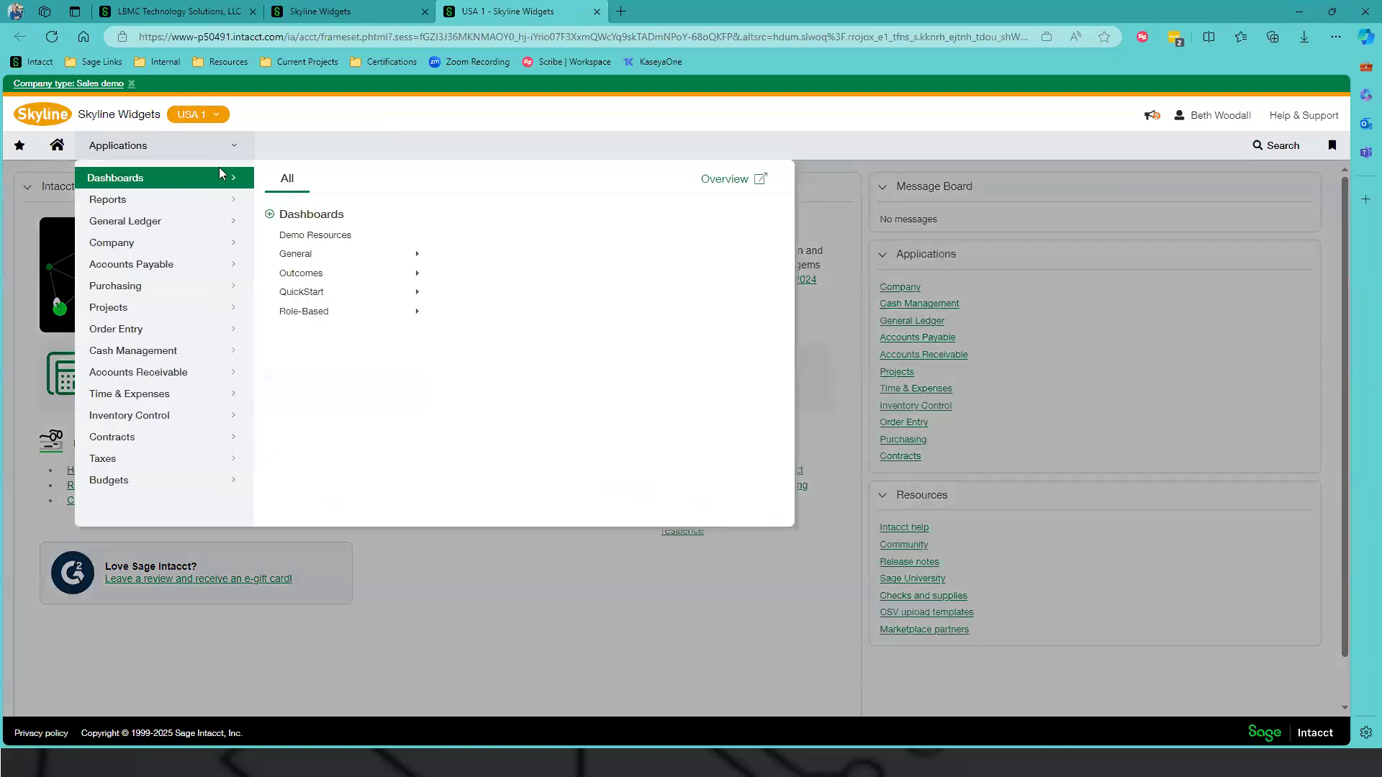
pyautogui.click(112, 440)
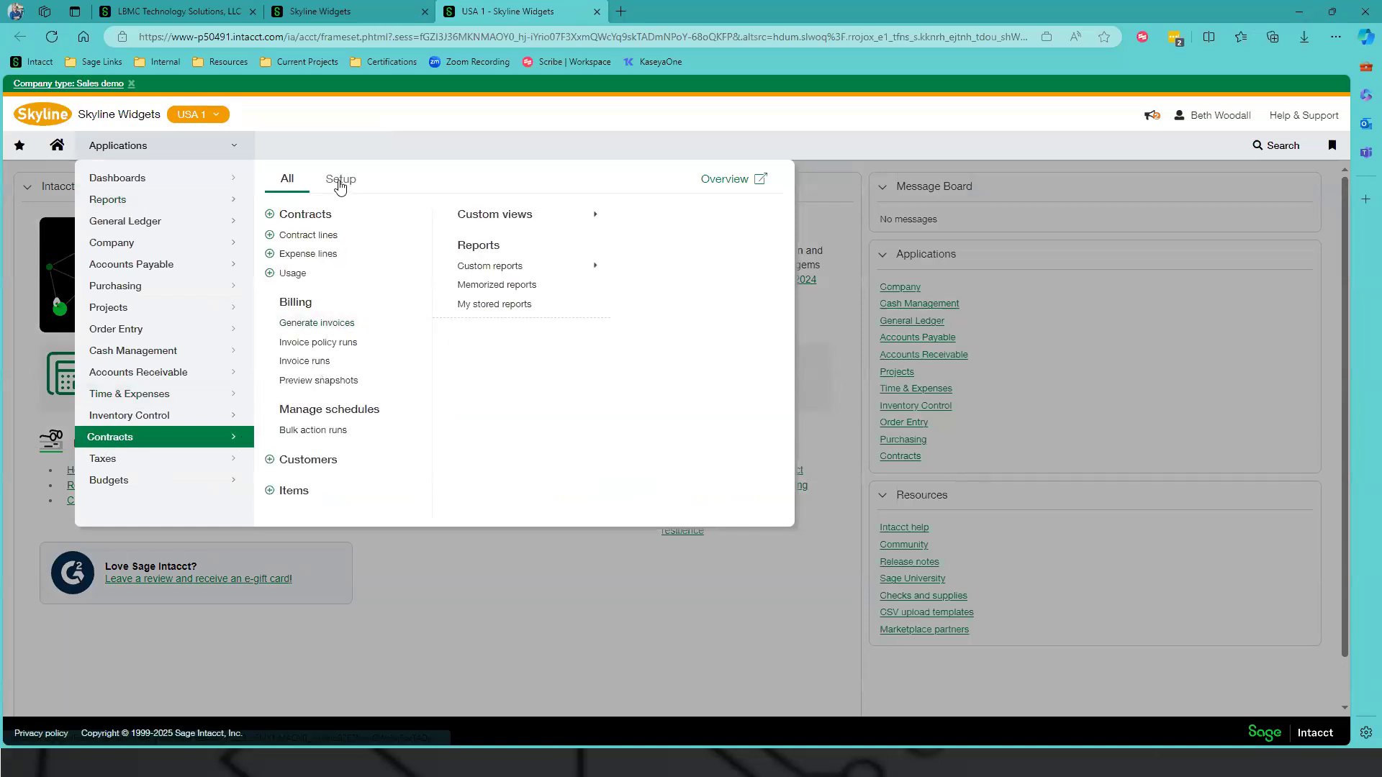
pyautogui.click(340, 183)
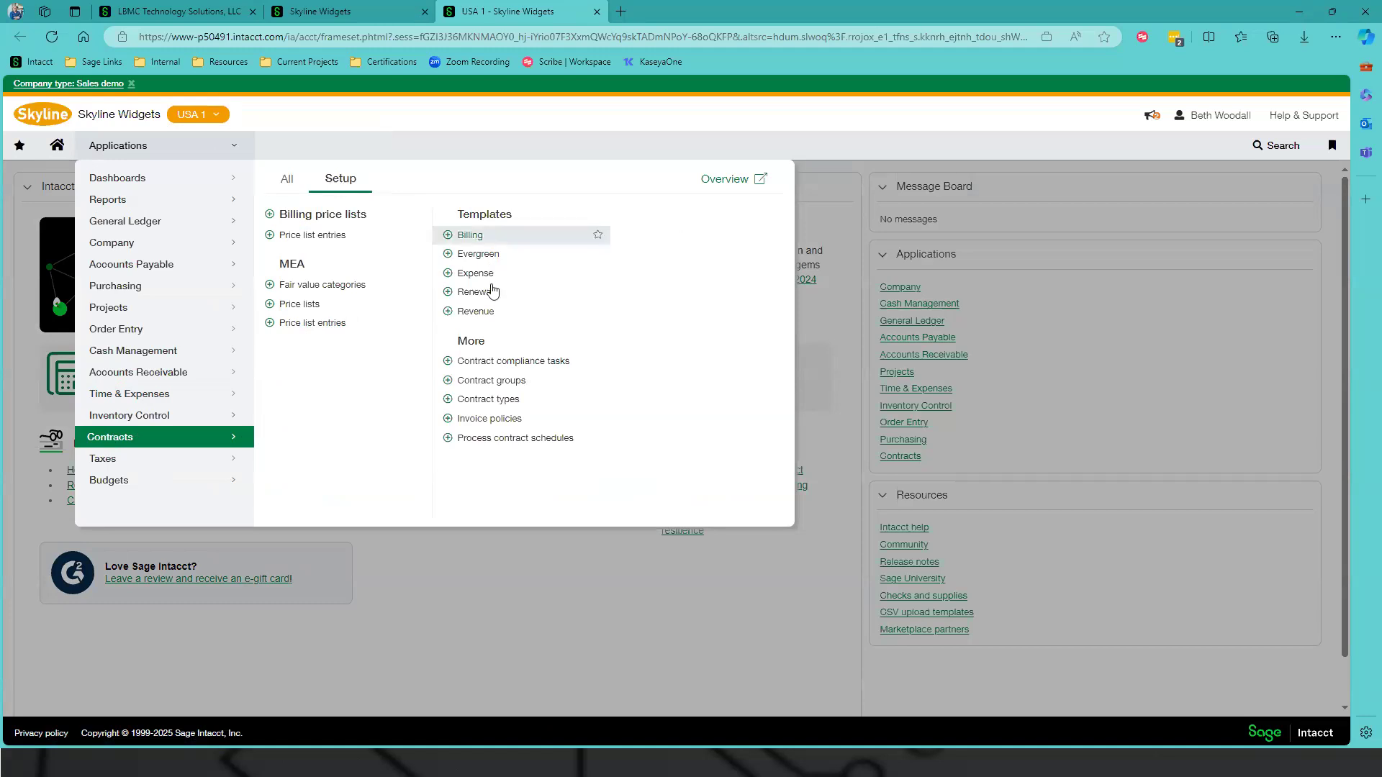
pyautogui.click(451, 313)
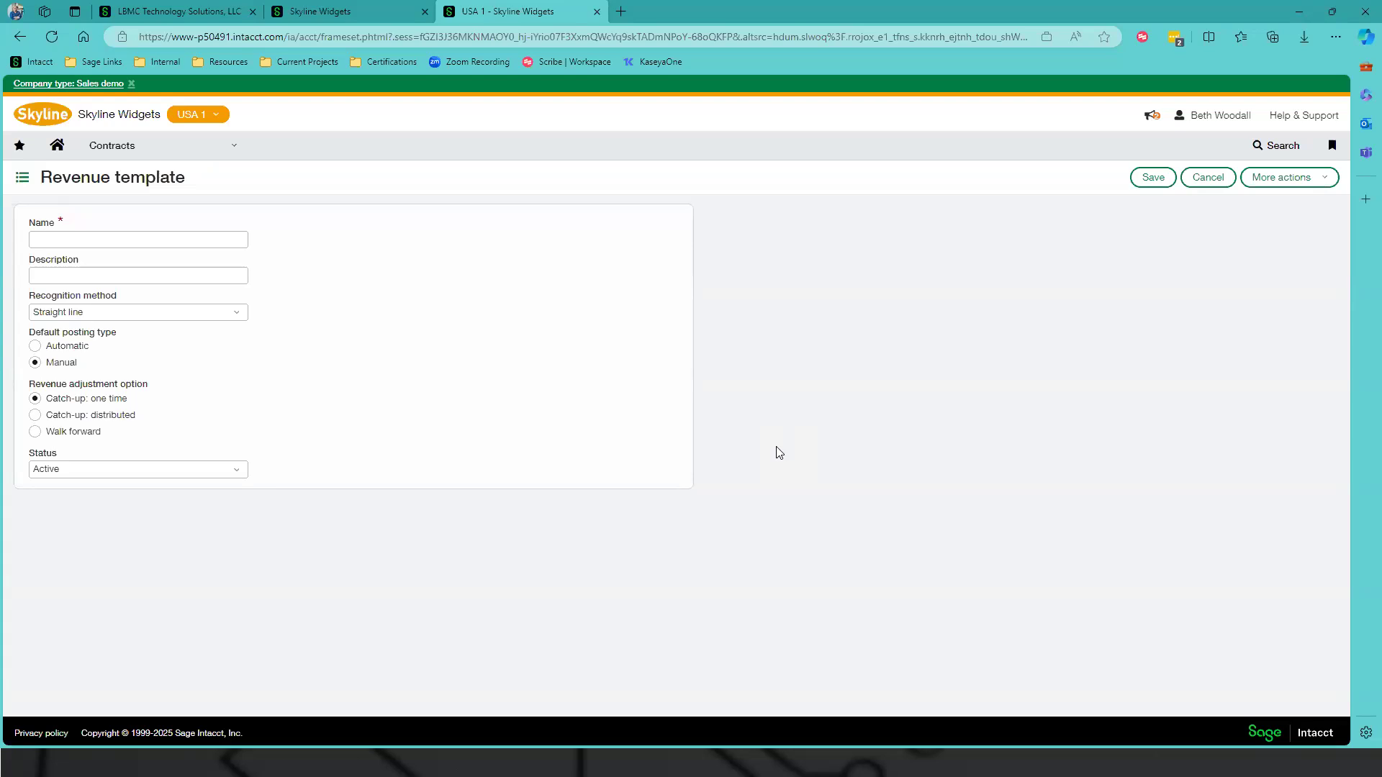
# - Examine the revenue template's name and description fields and its available recognition methods, keeping Straight line
pyautogui.click(191, 239)
pyautogui.click(161, 272)
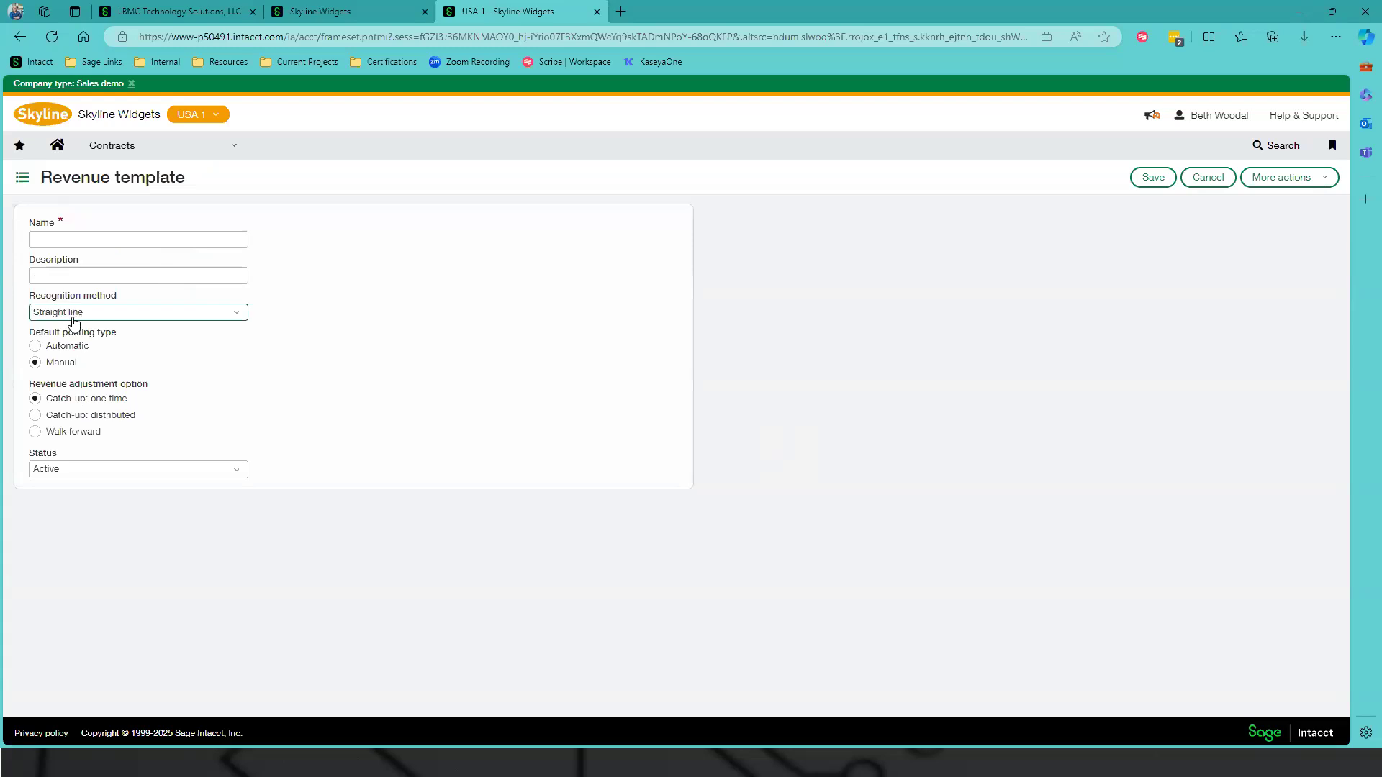
pyautogui.click(72, 318)
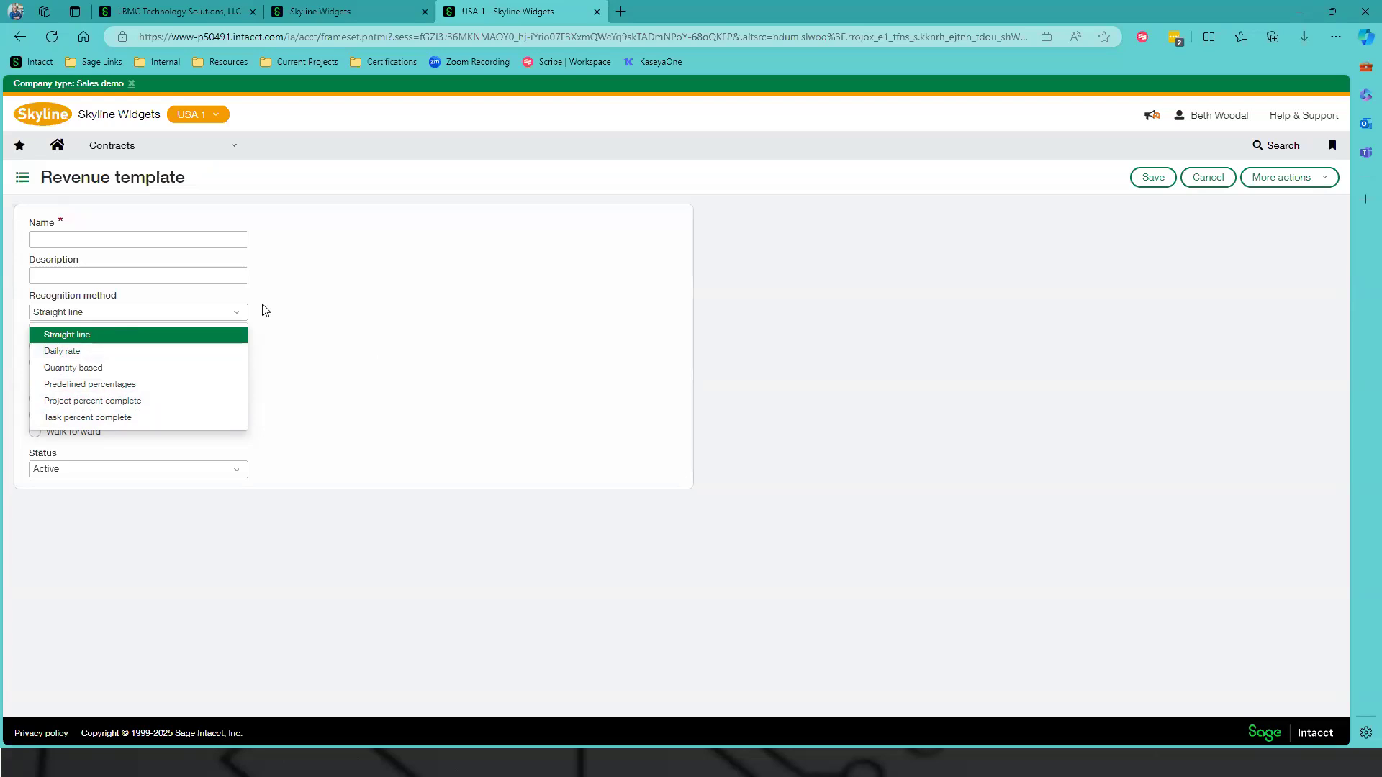
pyautogui.click(101, 327)
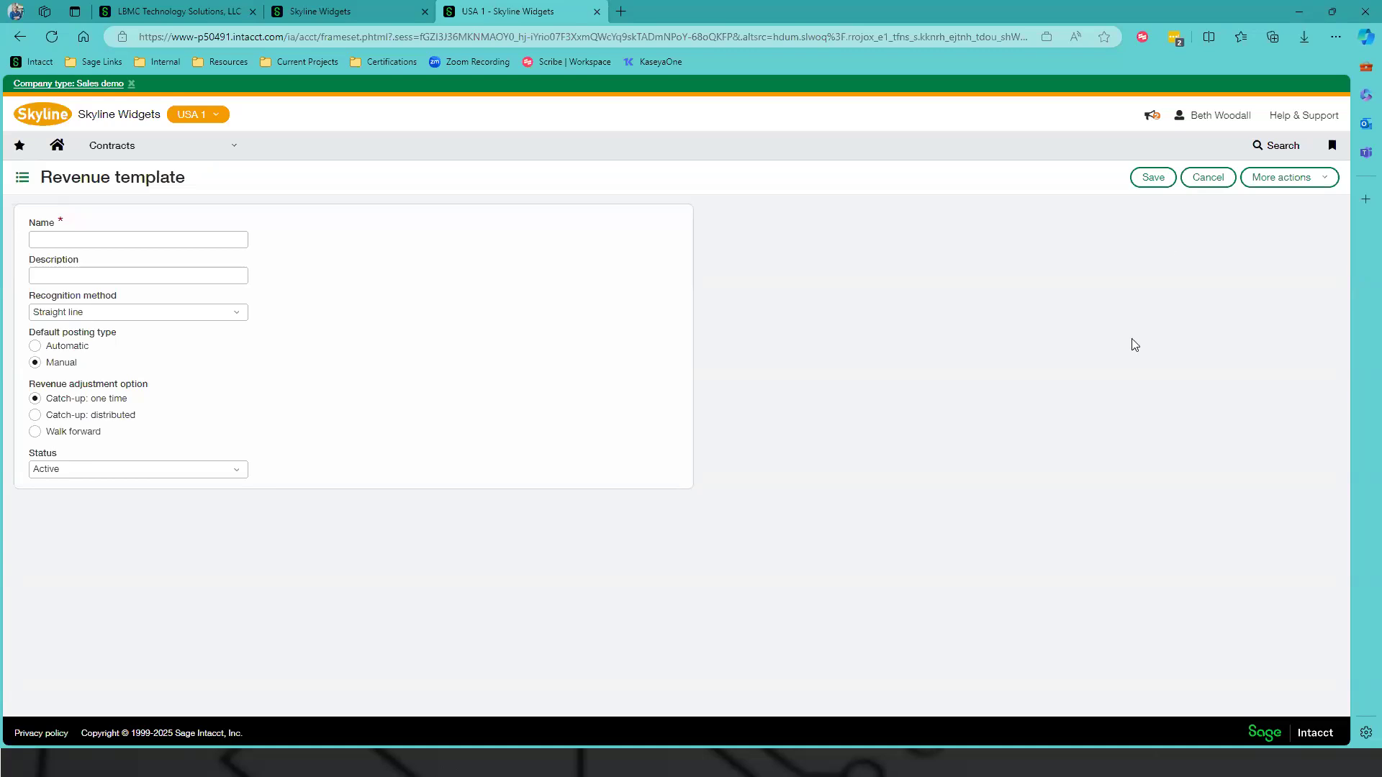
# - Leave the revenue template without saving and start a new contract renewal template
pyautogui.click(164, 147)
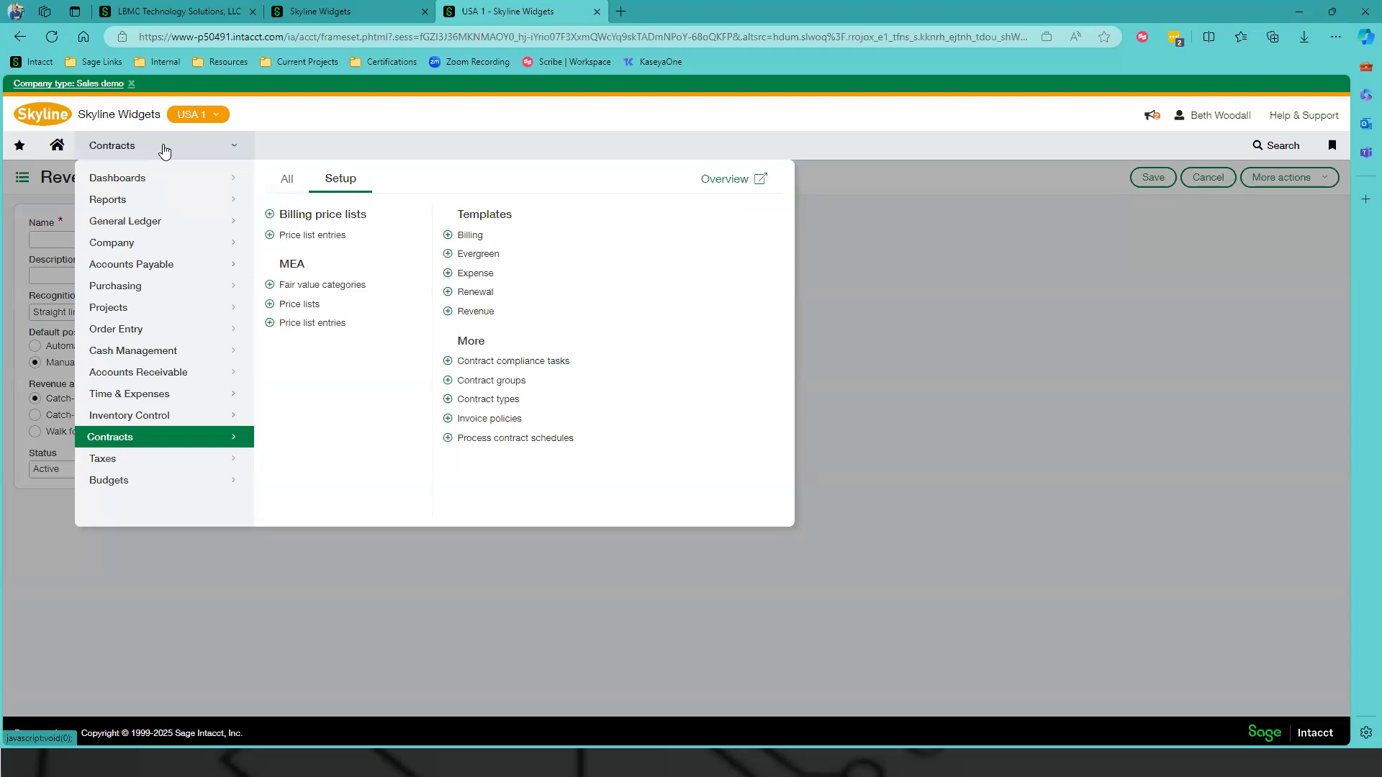
pyautogui.click(450, 293)
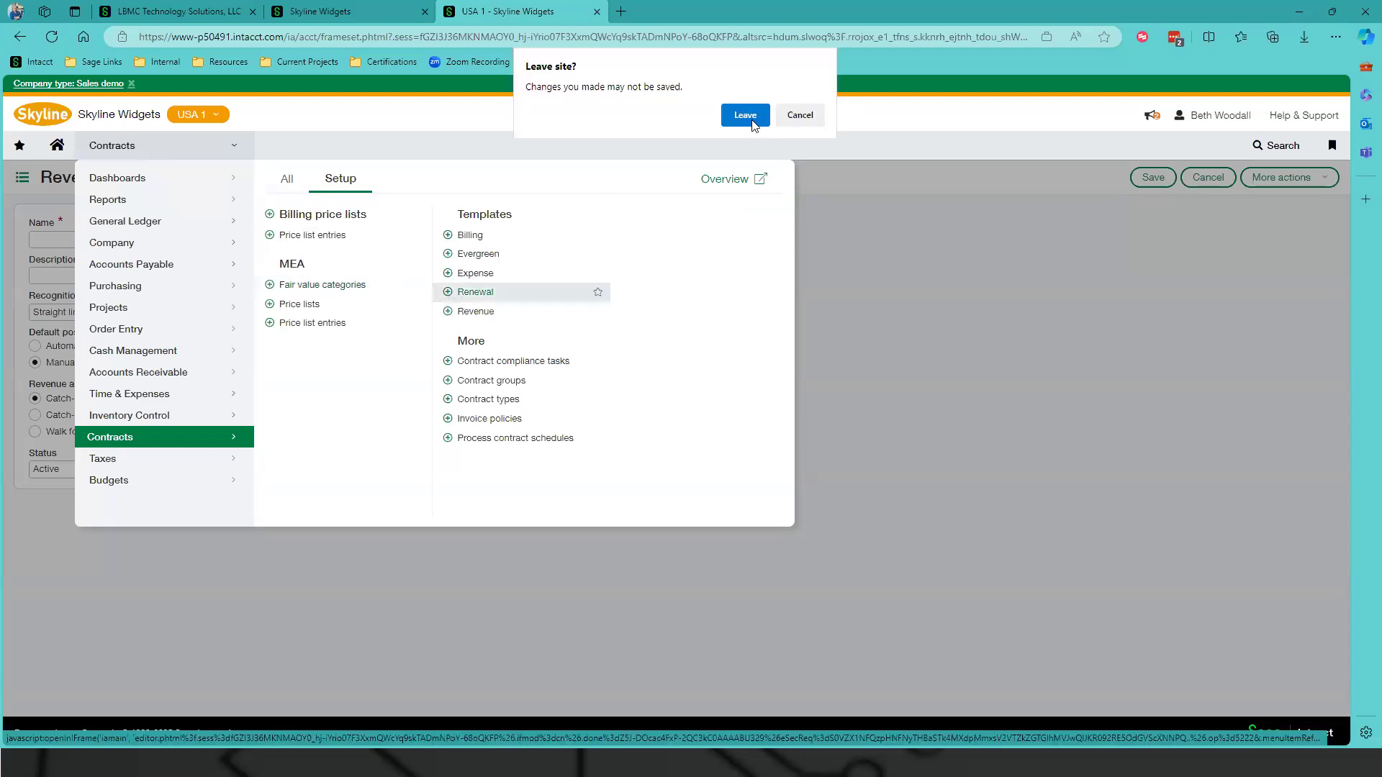
pyautogui.click(747, 116)
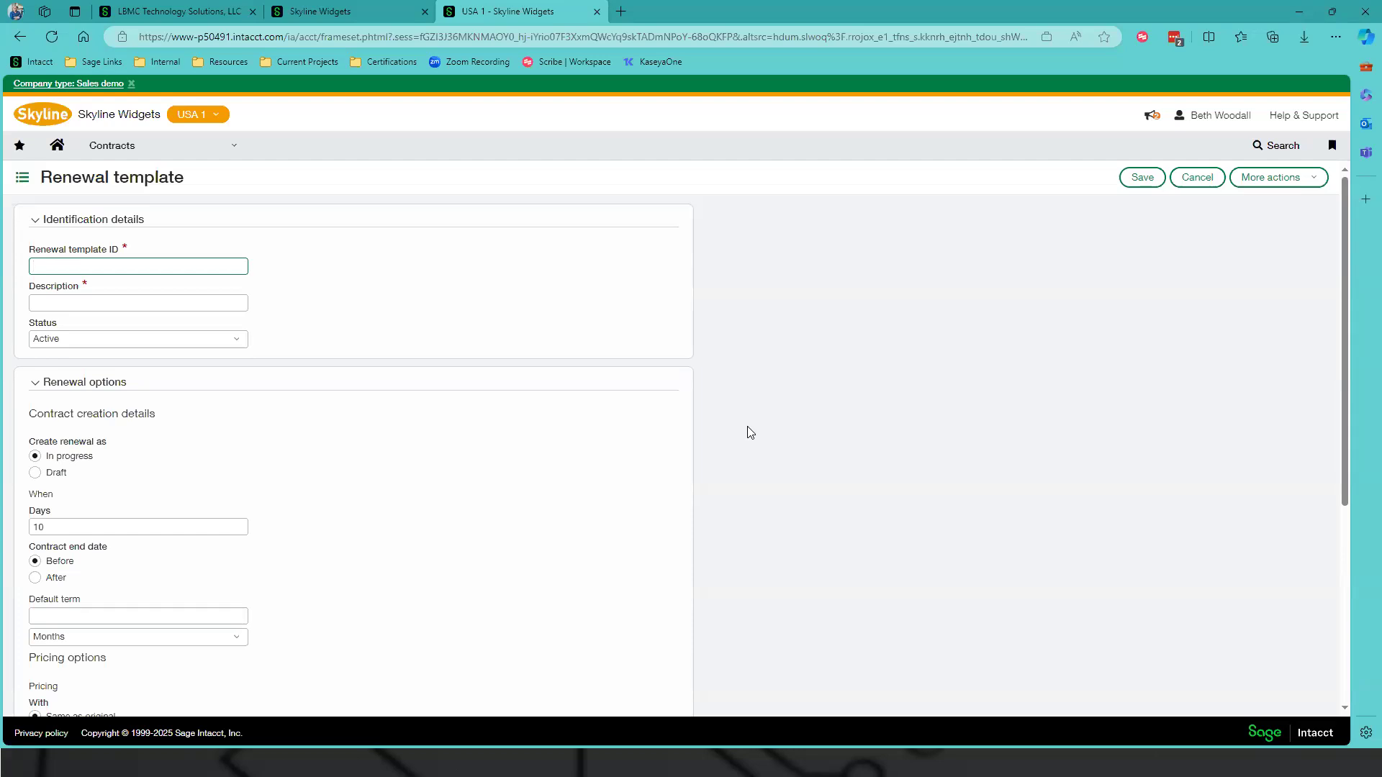
# - Set the renewal template to create the renewal 60 days before the contract end date
pyautogui.scroll(-2, 751, 432)
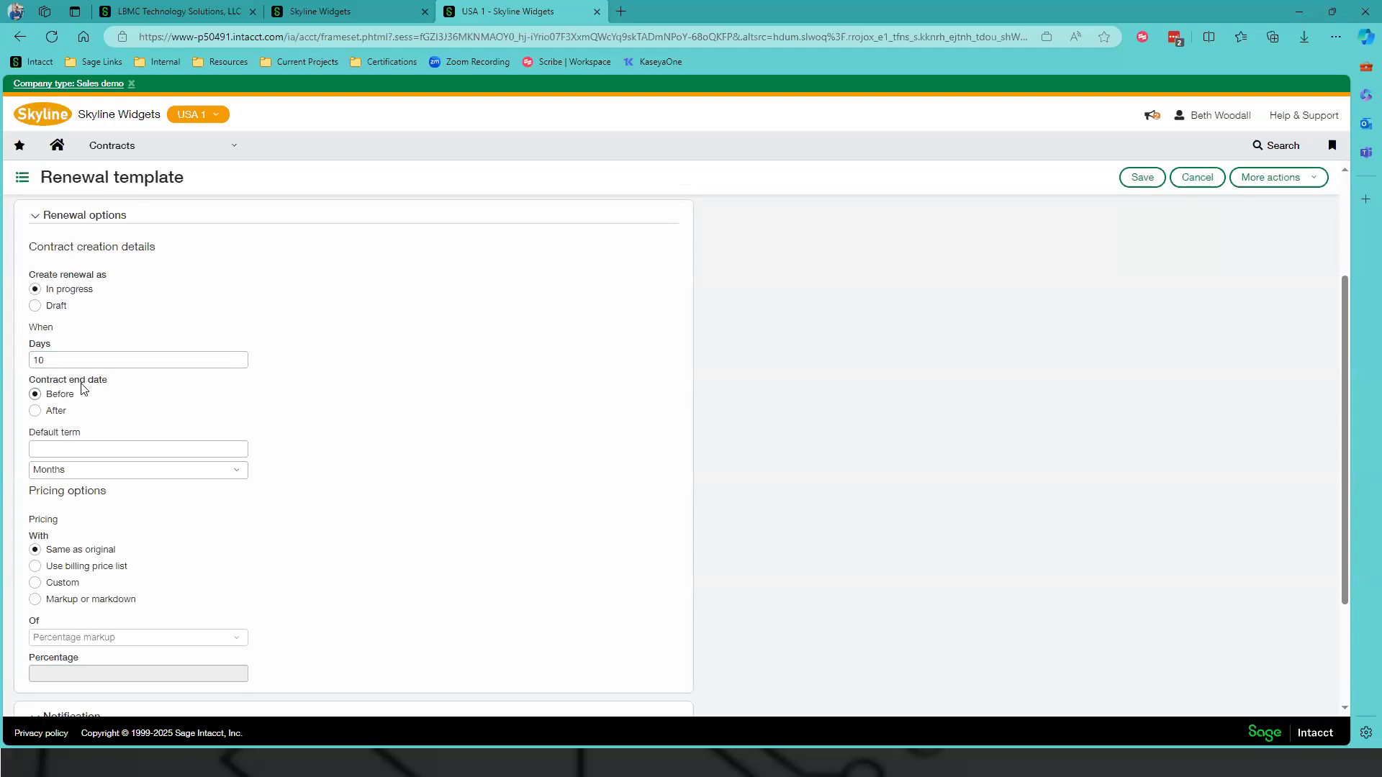
pyautogui.moveTo(46, 359); pyautogui.dragTo(22, 363)
pyautogui.write('90')
pyautogui.hotkey('ctrl', 'a')
pyautogui.write('60')
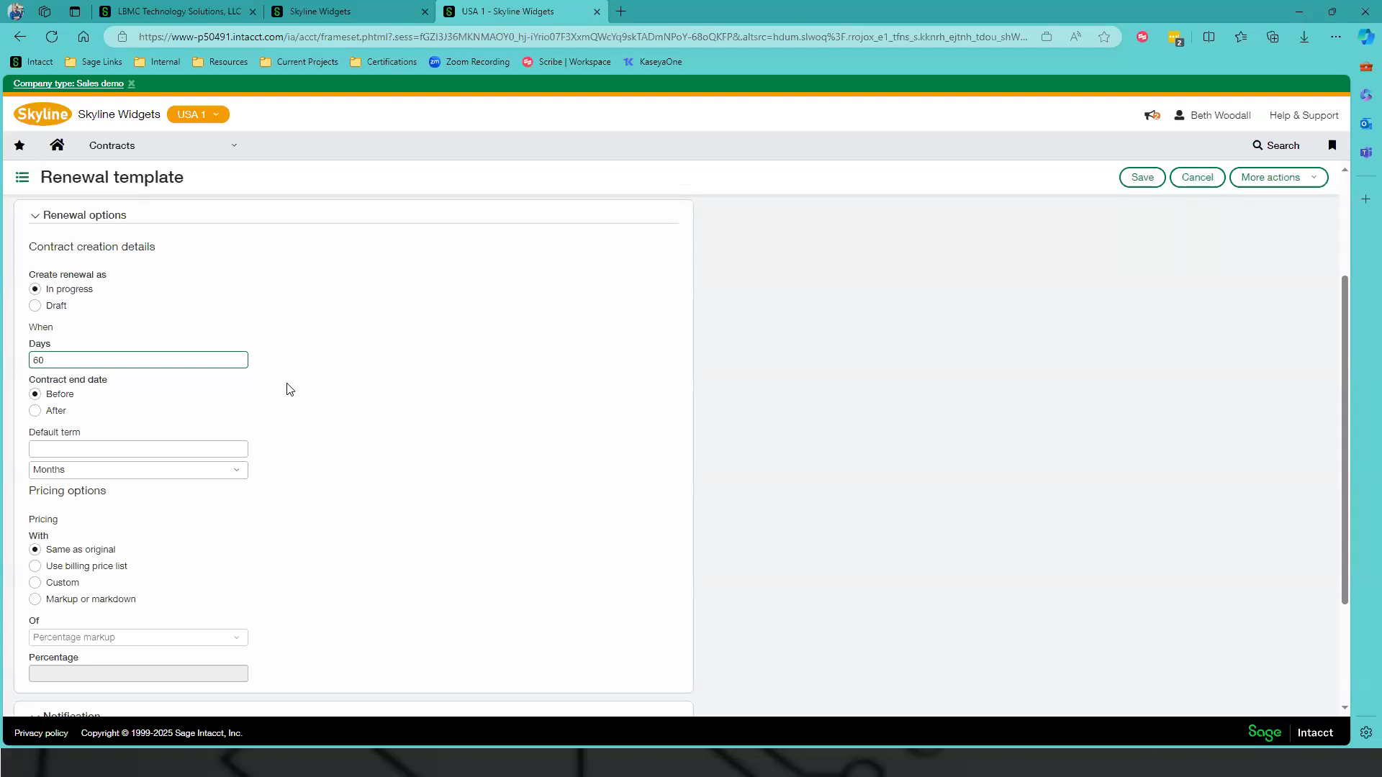
# - Set the renewal template's pricing option to Markup or markdown, leaving the default term blank
pyautogui.click(219, 447)
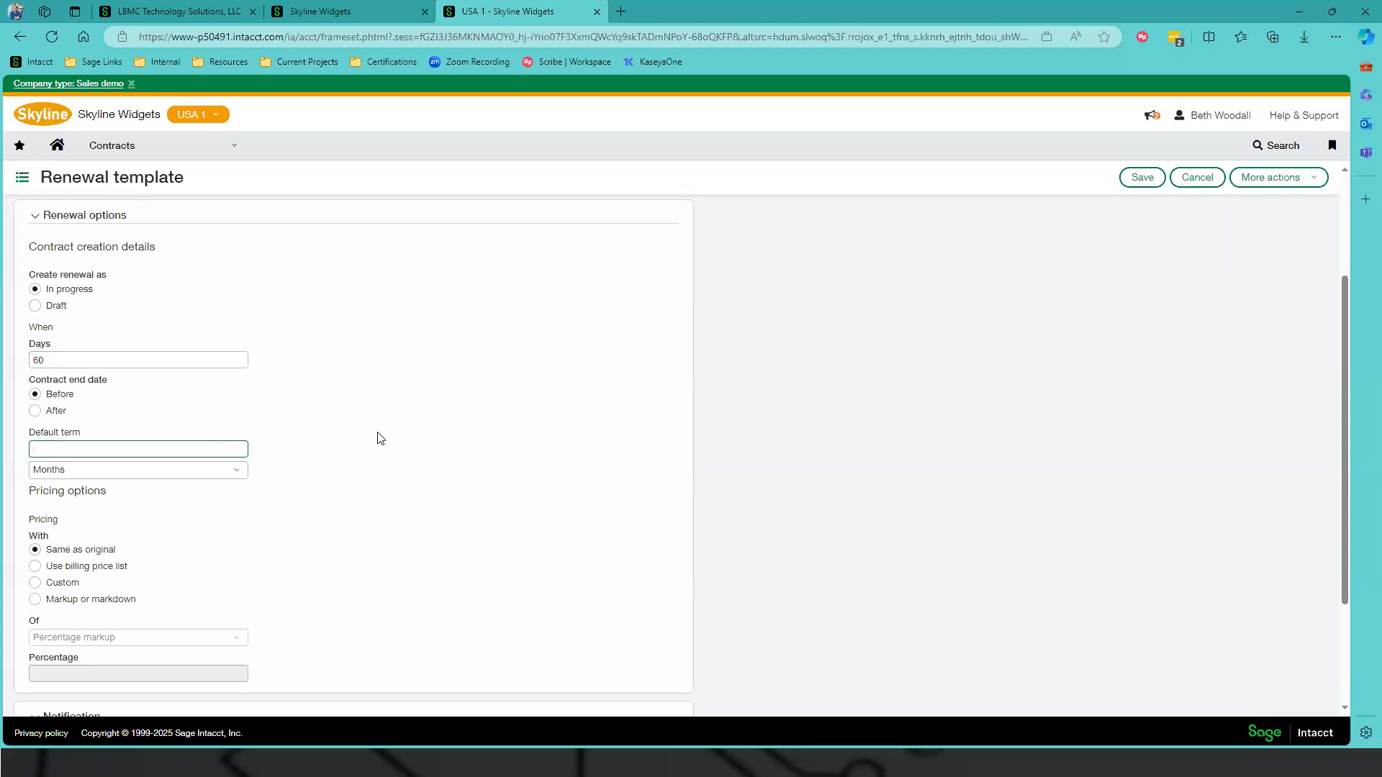
pyautogui.scroll(-3, 415, 436)
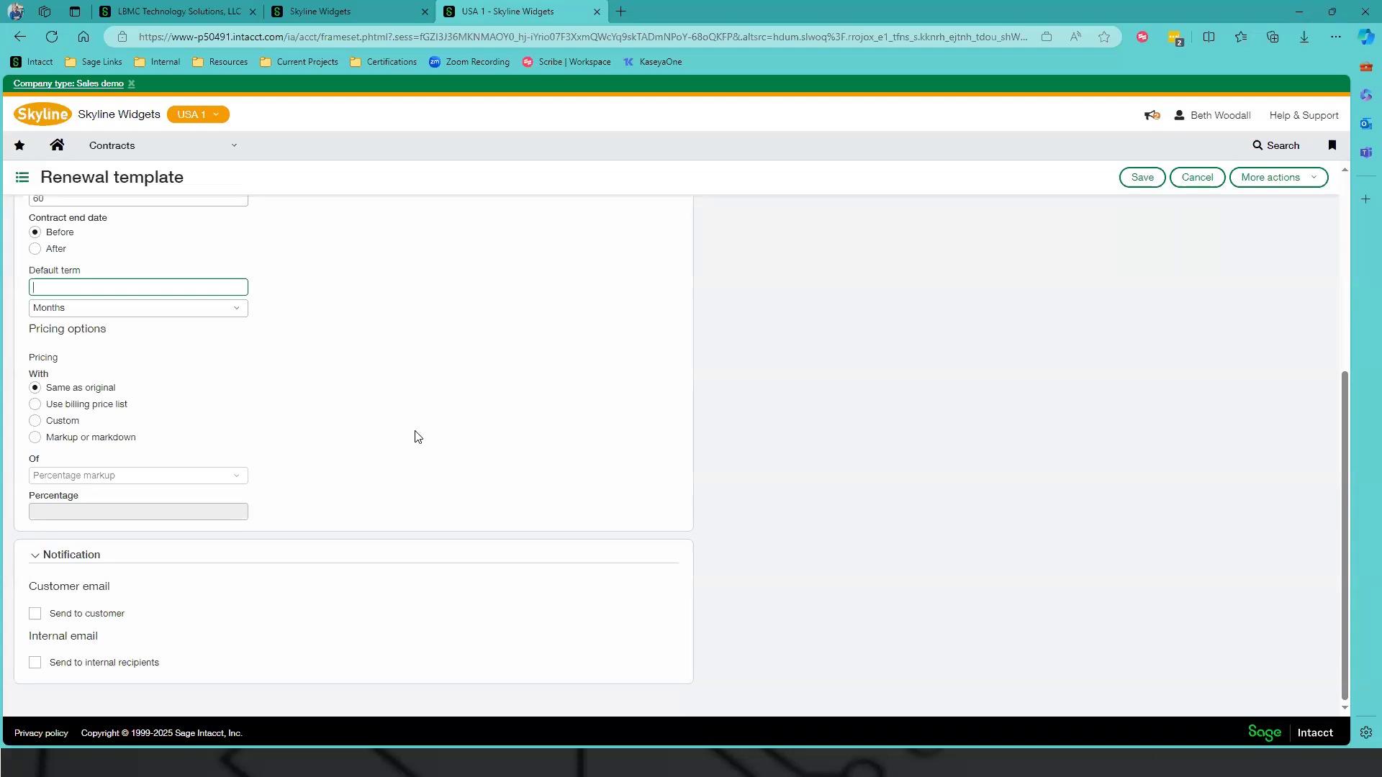
pyautogui.click(34, 437)
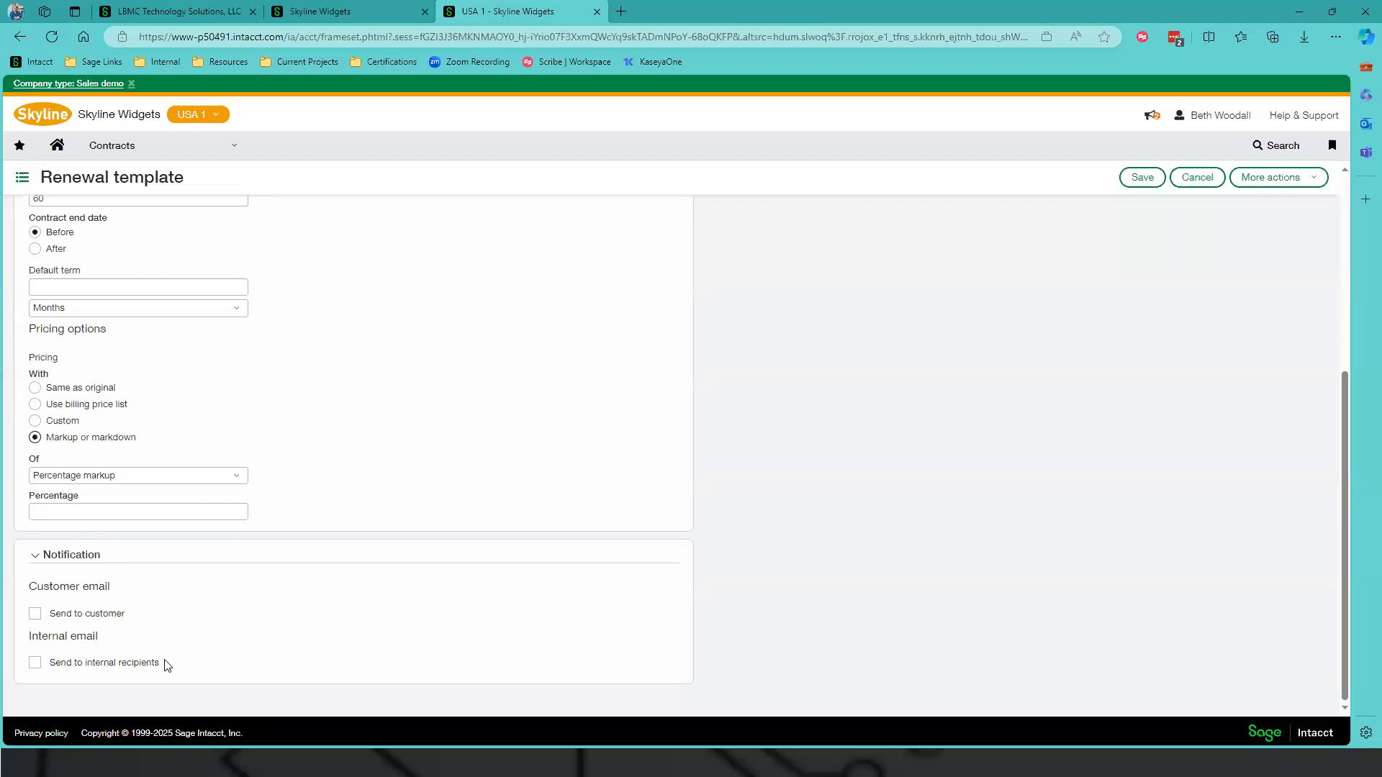
# - Leave the renewal template without saving and show the contracts list in the SaaS Demo view
pyautogui.click(133, 149)
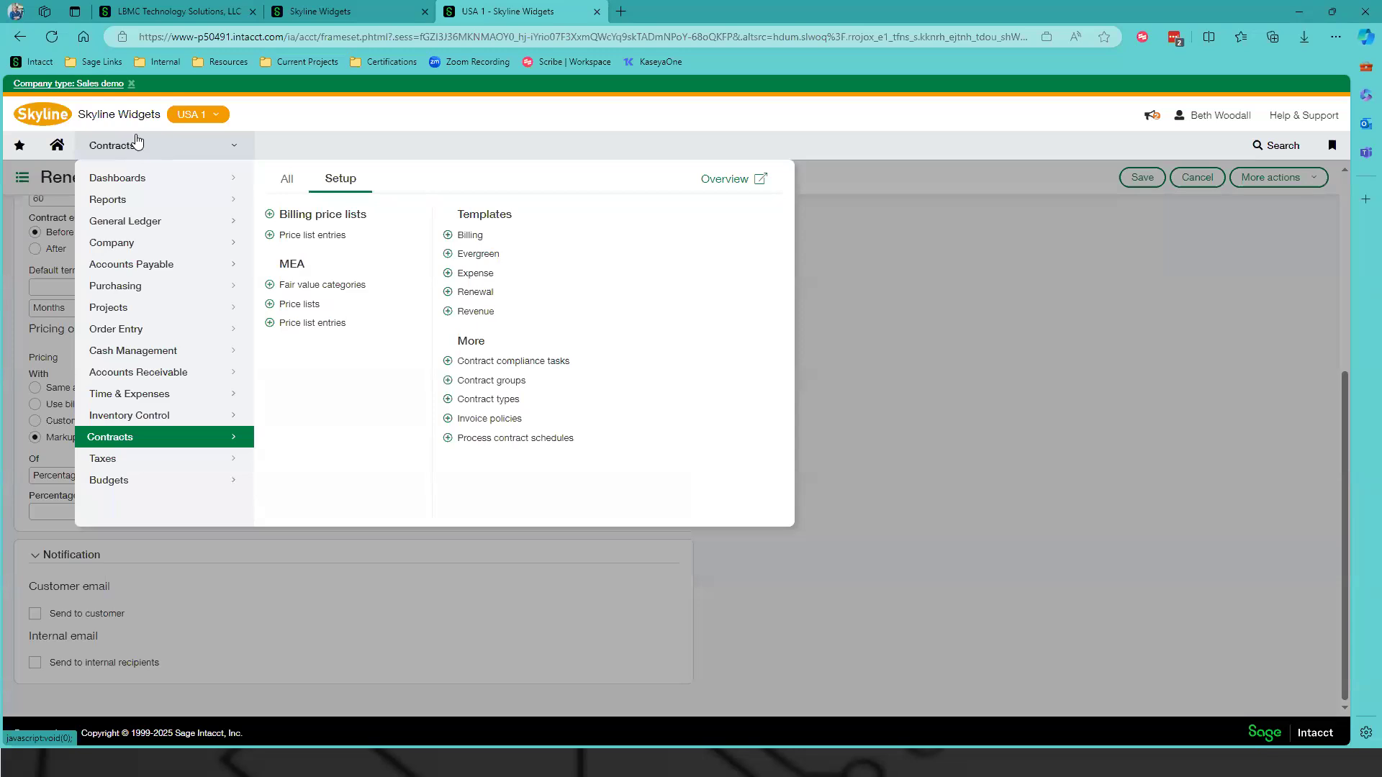
pyautogui.click(285, 181)
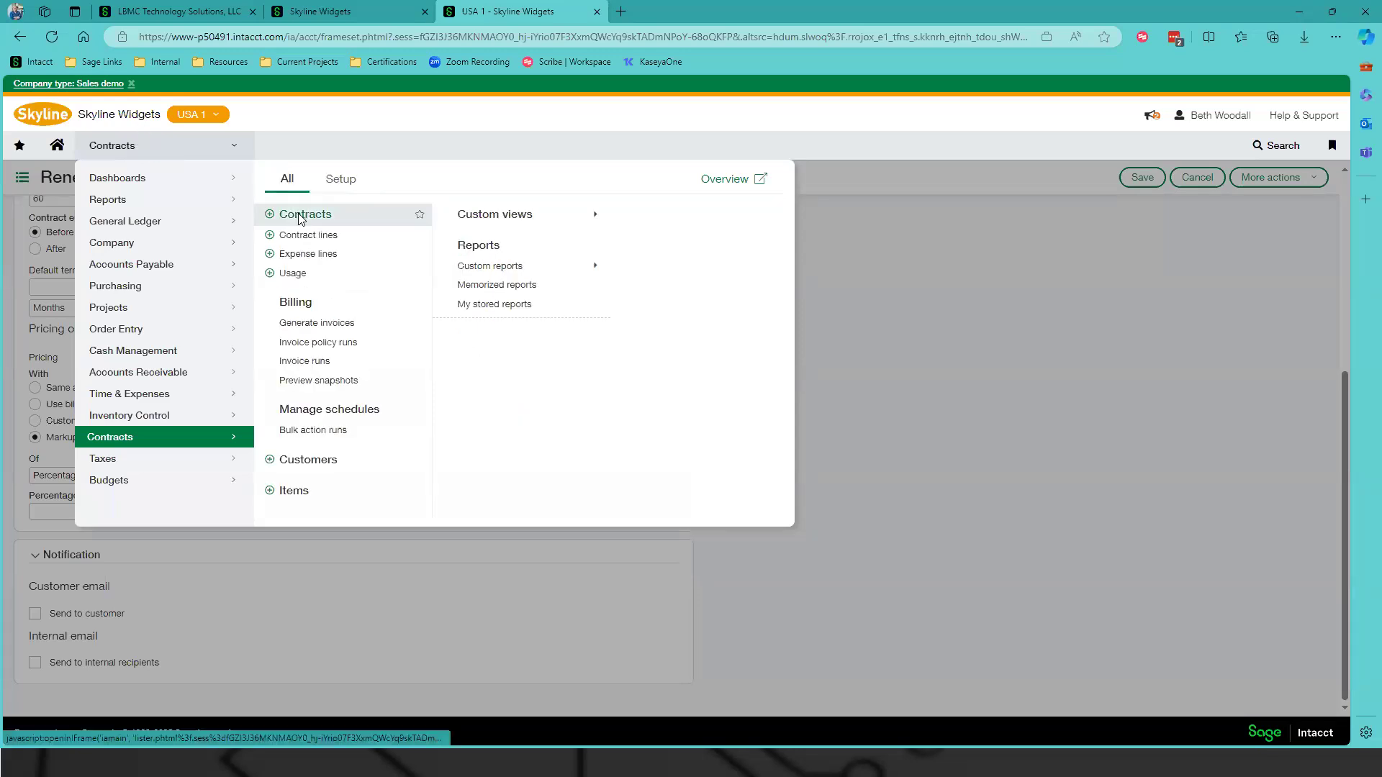
pyautogui.click(301, 220)
pyautogui.click(744, 117)
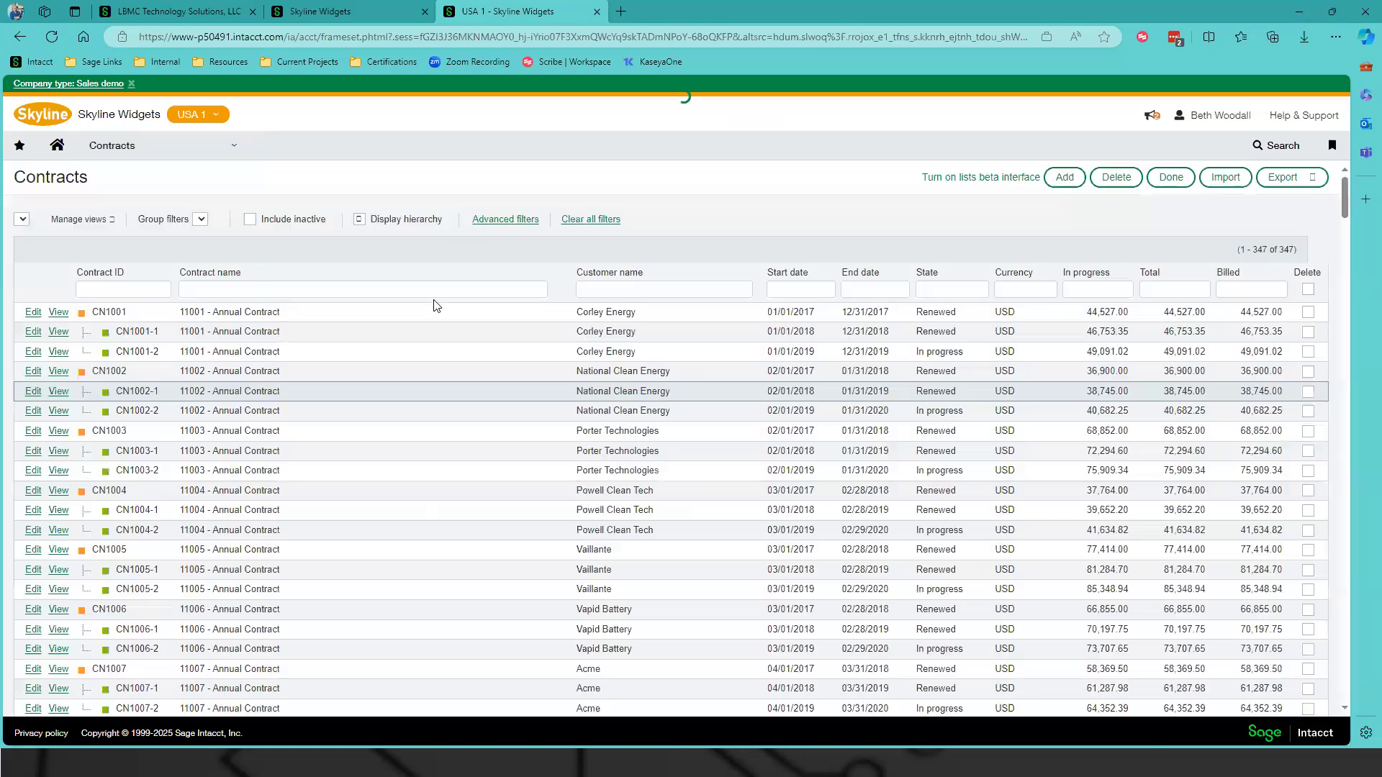
pyautogui.click(23, 219)
pyautogui.click(85, 340)
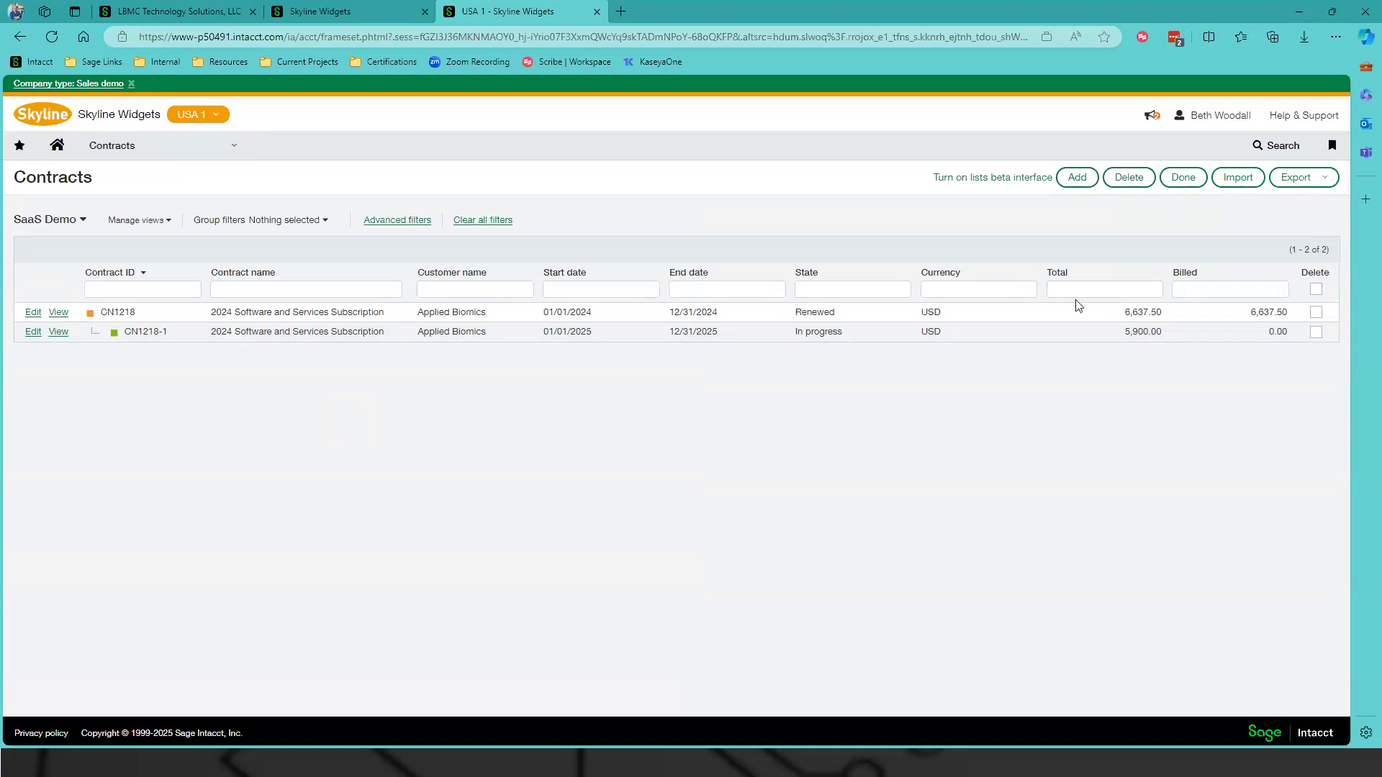
# - View the original Applied Biomics contract starting 01/01/2024 and check which of its contract lines are flagged to renew
pyautogui.moveTo(1160, 312); pyautogui.dragTo(1123, 314)
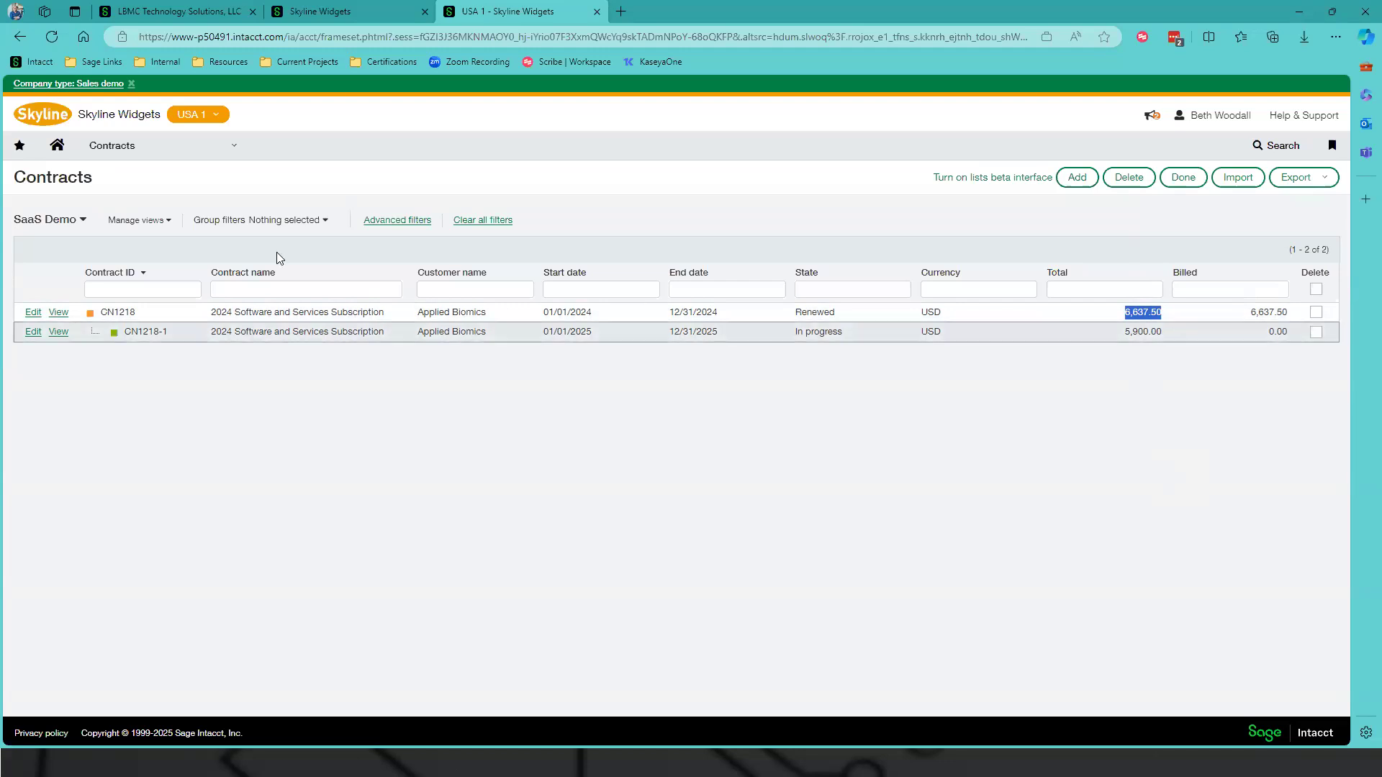
pyautogui.click(64, 313)
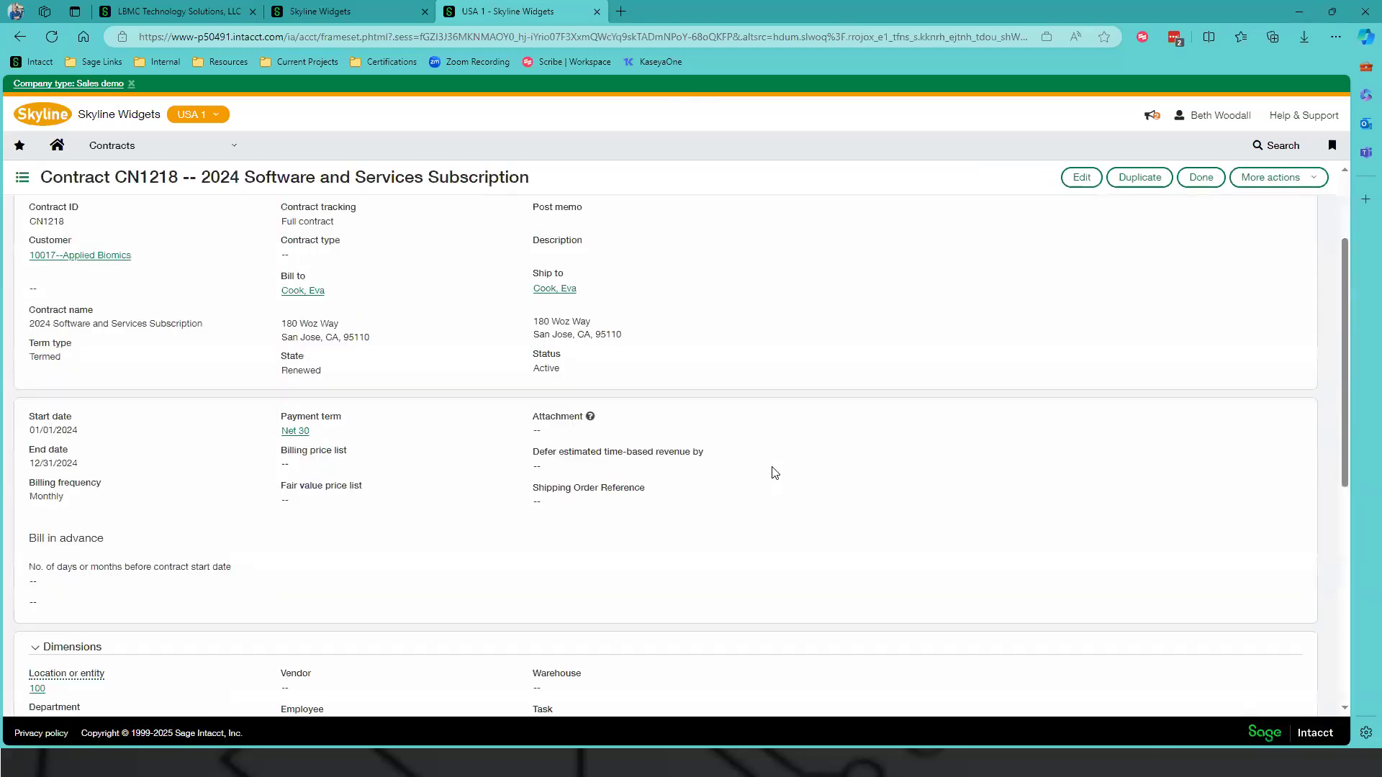
pyautogui.scroll(-7, 774, 472)
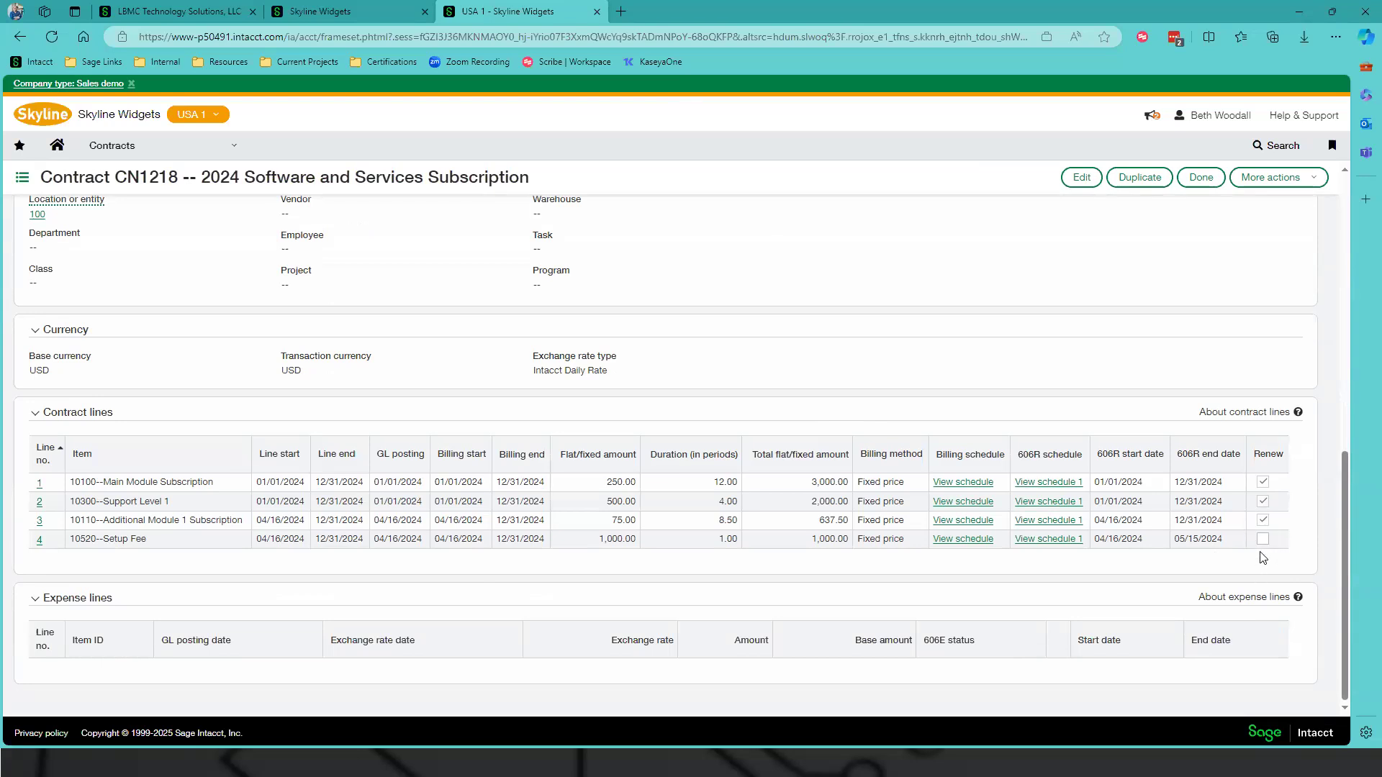
pyautogui.click(1200, 177)
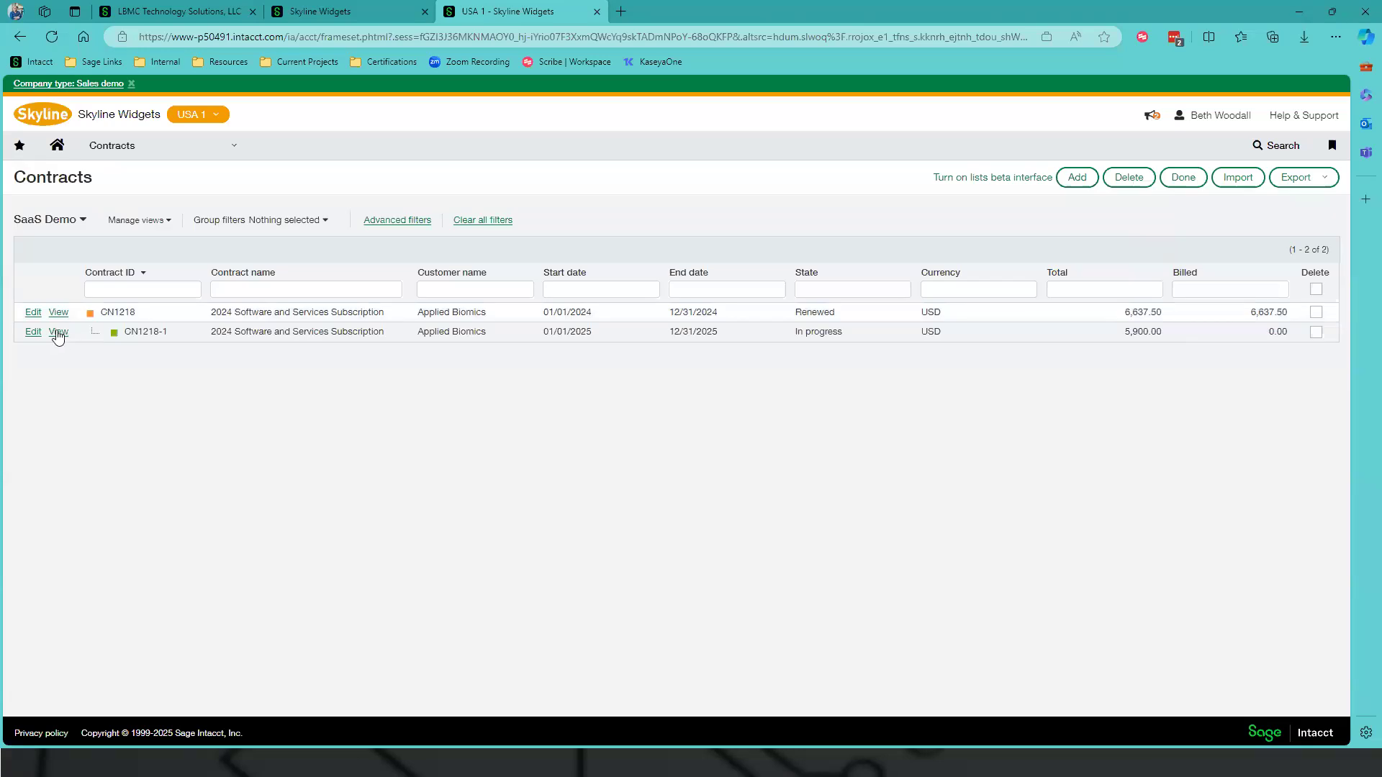
# - View the contract lines of the Applied Biomics renewal starting 01/01/2025 and check its ID suffix in the contracts list
pyautogui.click(58, 333)
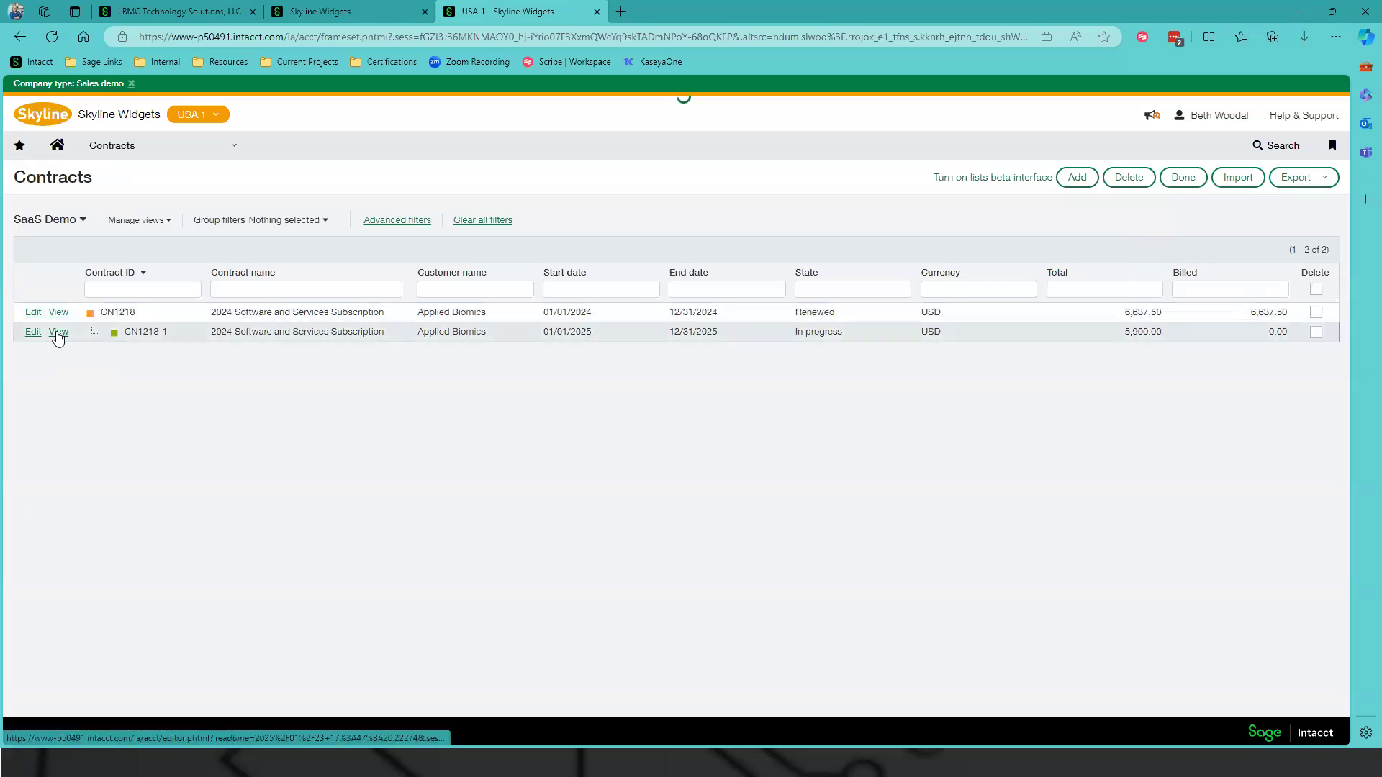
pyautogui.scroll(-10, 947, 497)
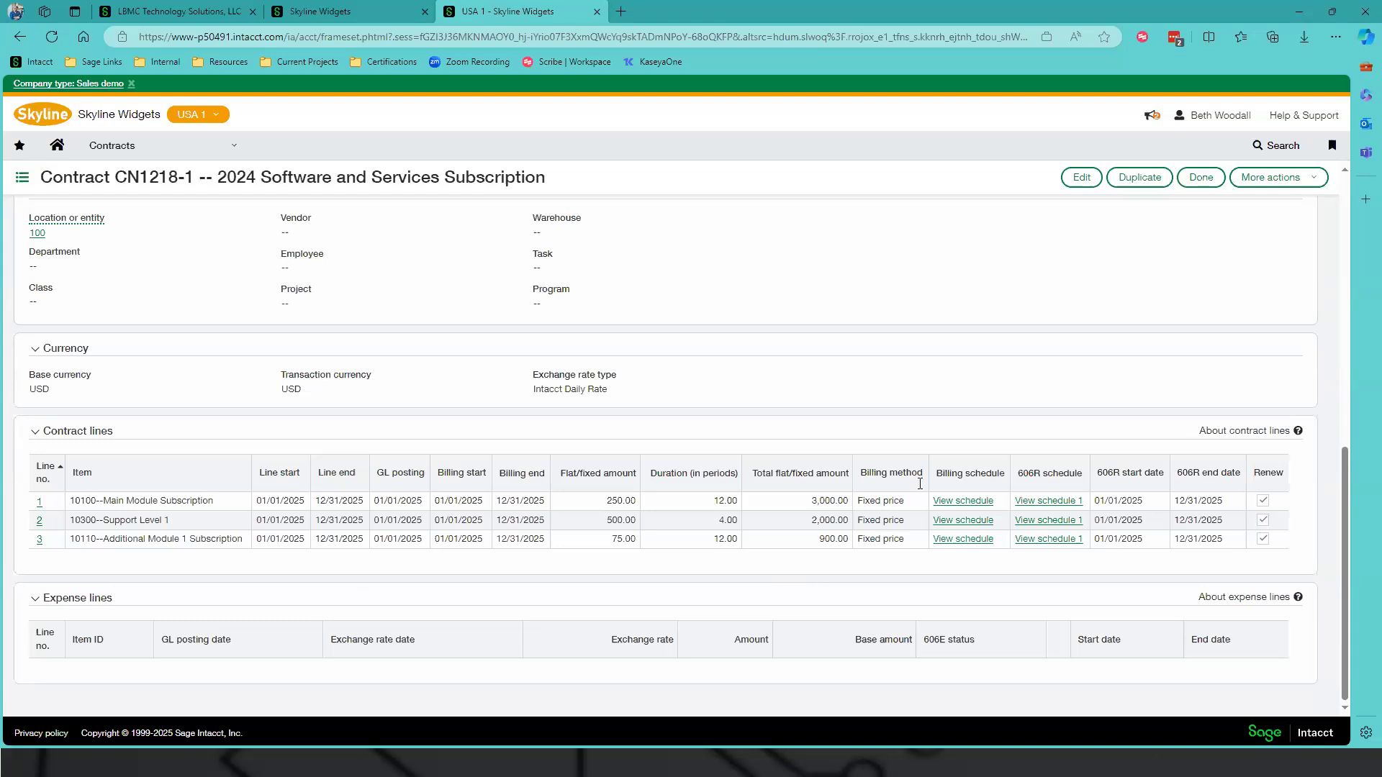
pyautogui.click(1207, 181)
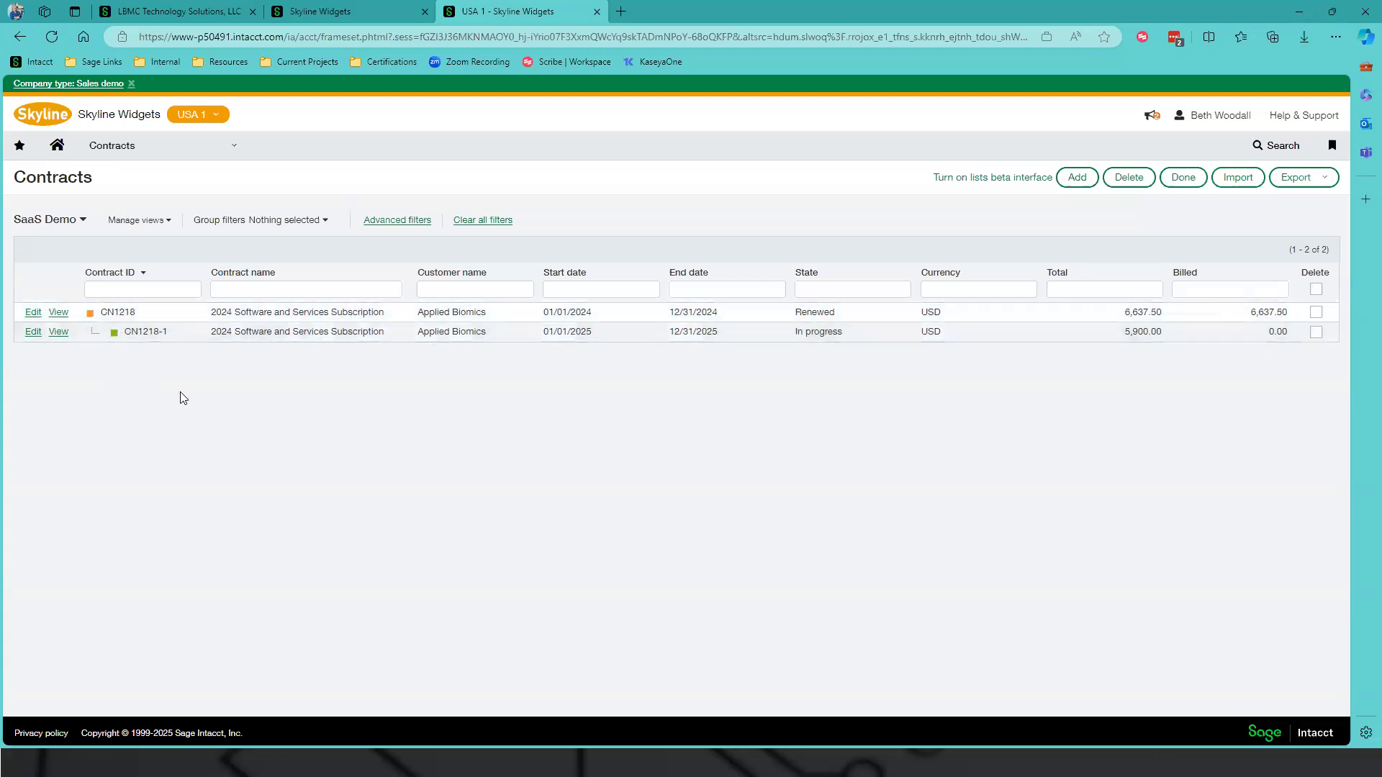
pyautogui.doubleClick(166, 333)
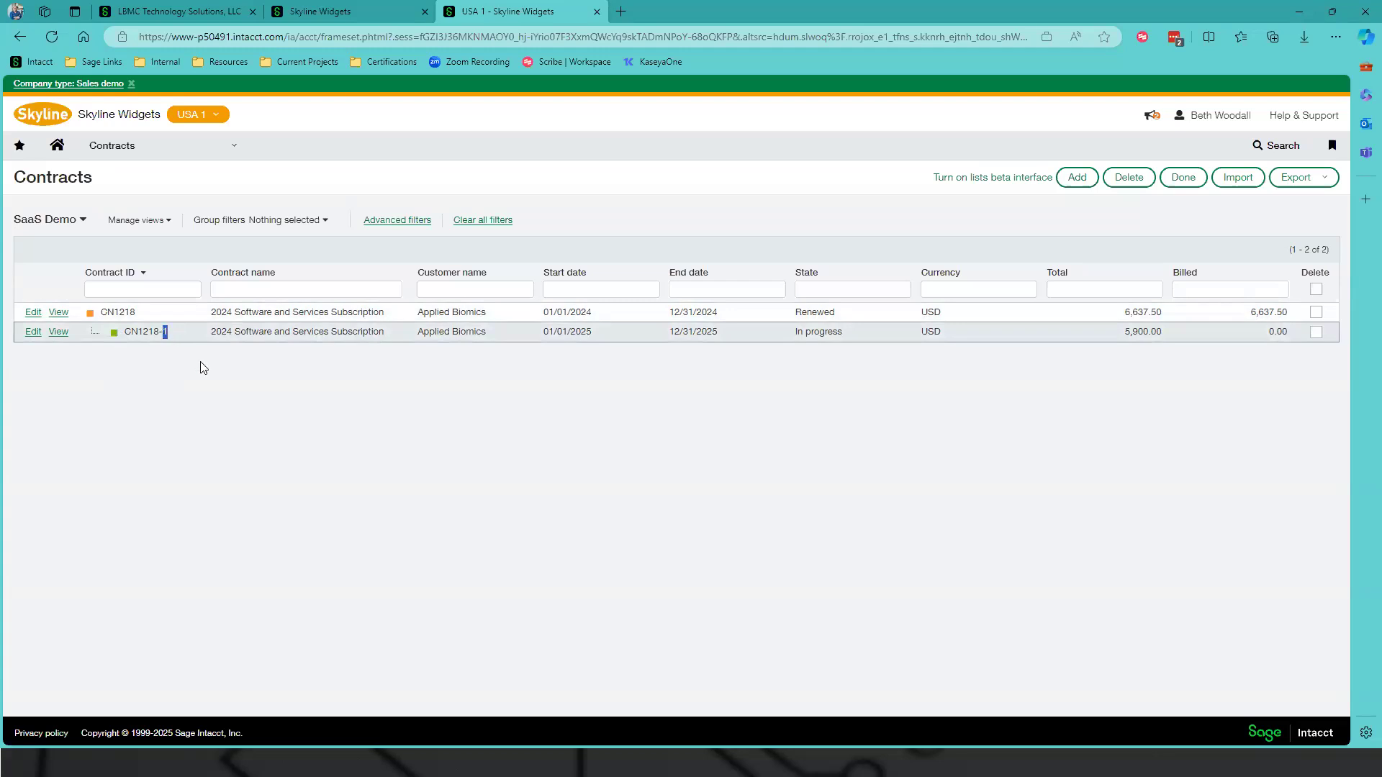
pyautogui.click(192, 404)
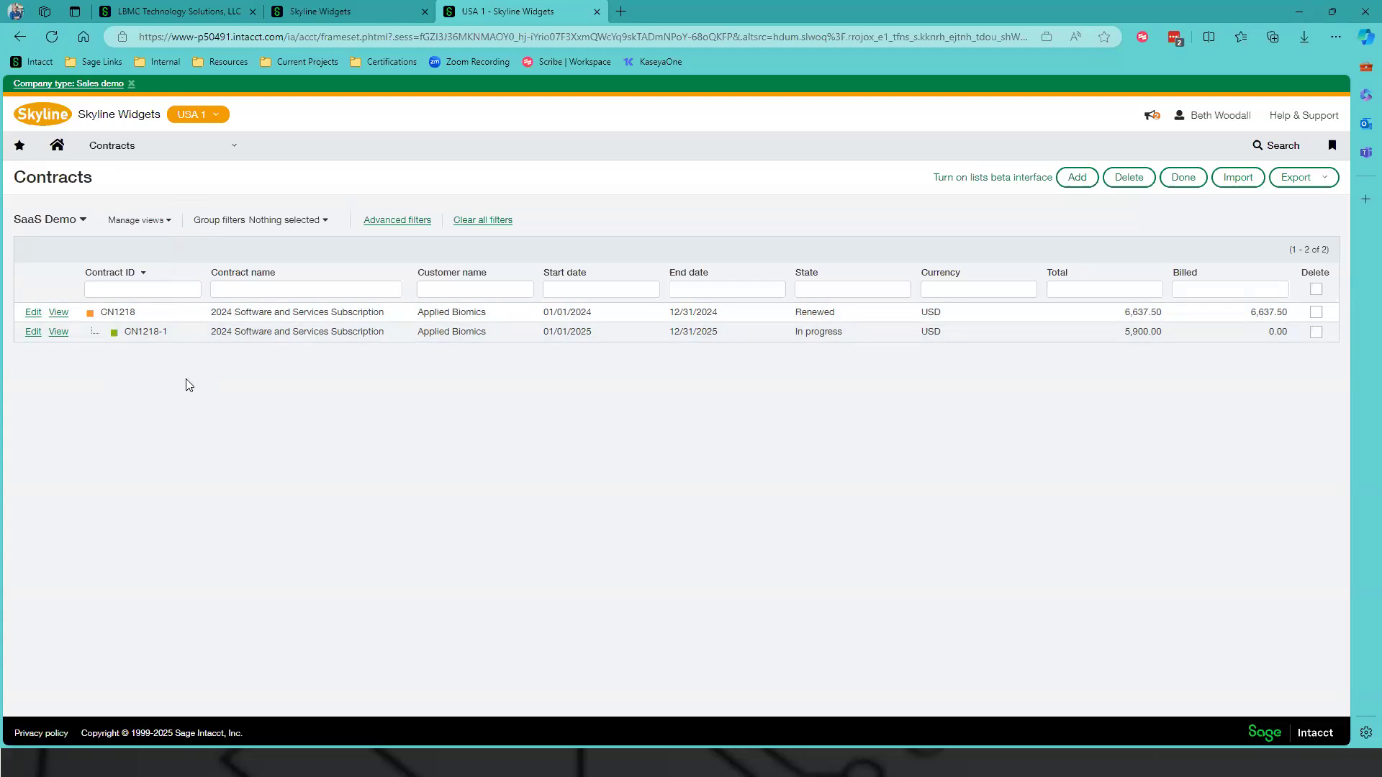
# - Open the Applied Biomics renewal contract starting 01/01/2025 for editing and bring up the billing settings of its Support Level 1 line
pyautogui.click(33, 333)
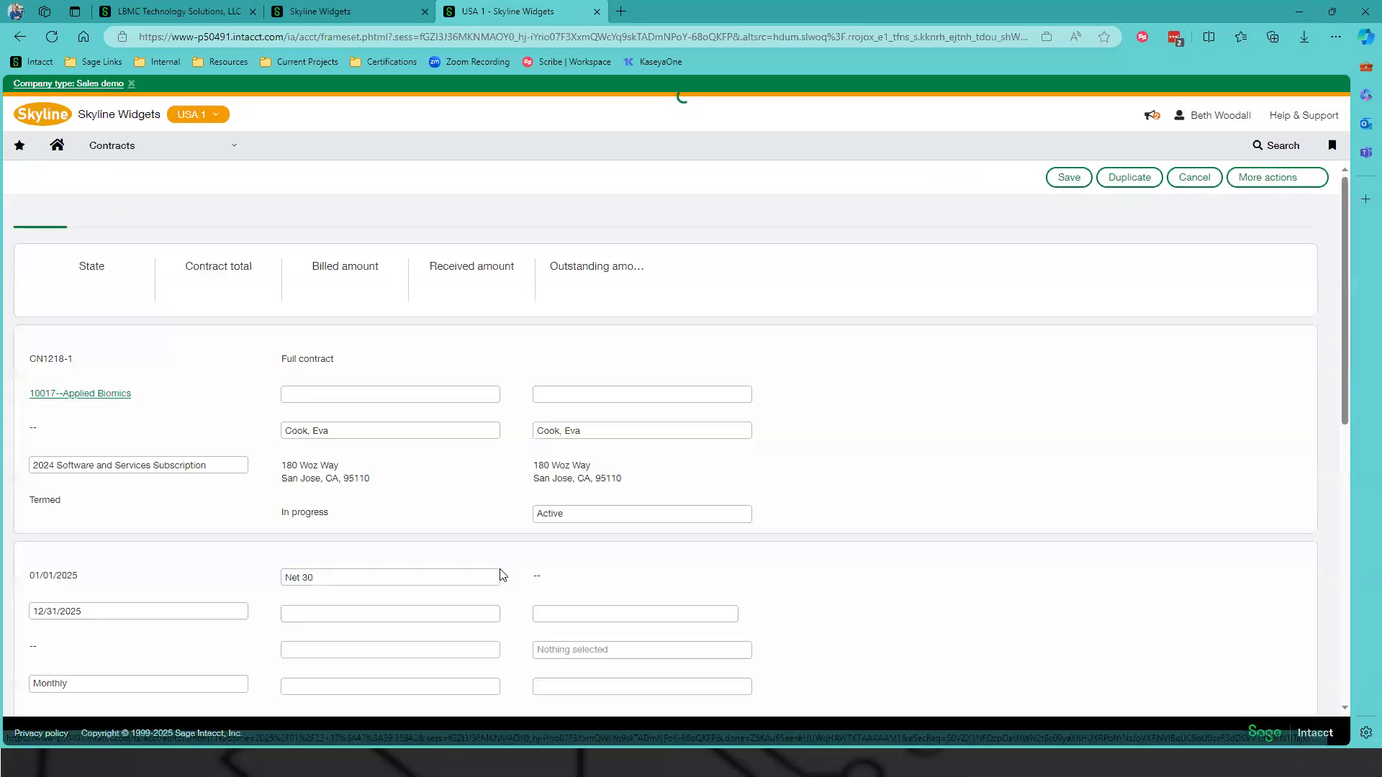
pyautogui.scroll(-1, 803, 531)
pyautogui.scroll(-9, 802, 531)
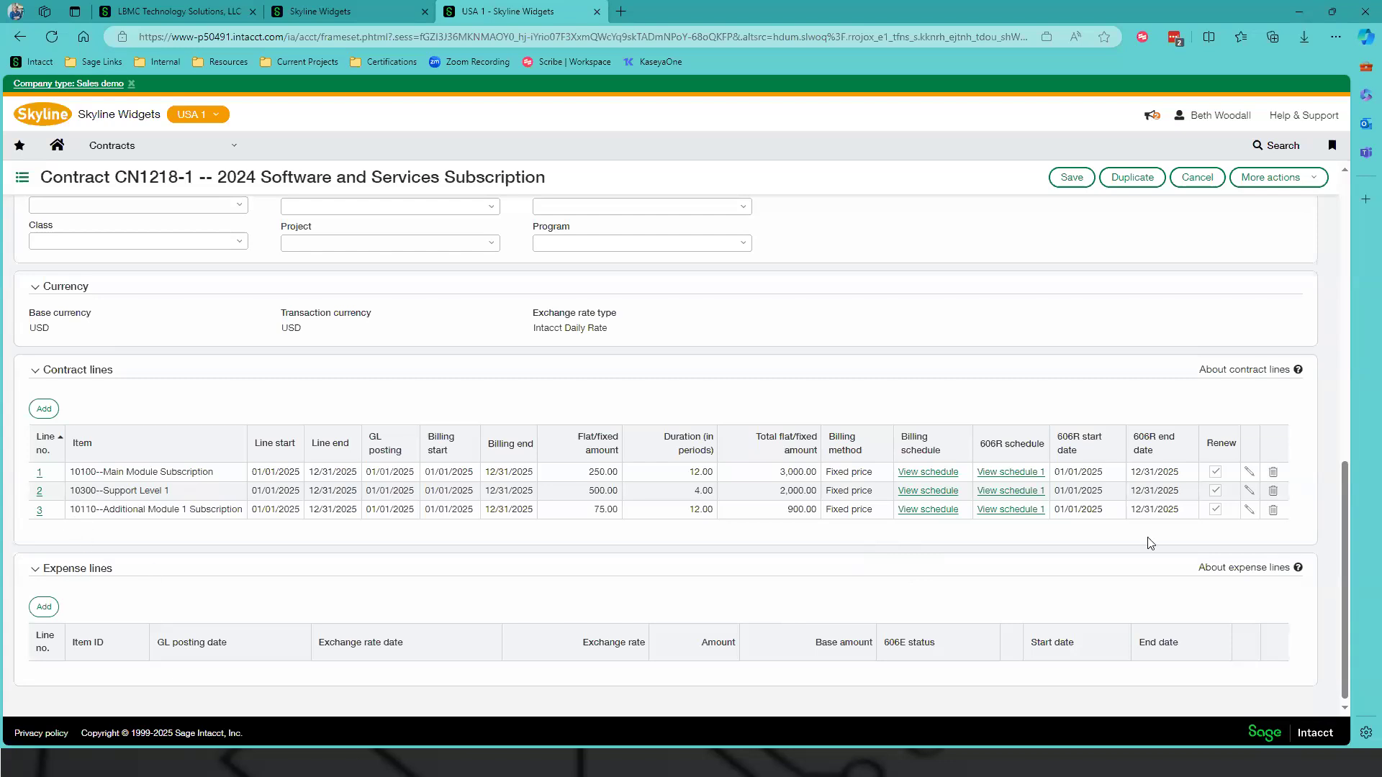
pyautogui.click(1250, 492)
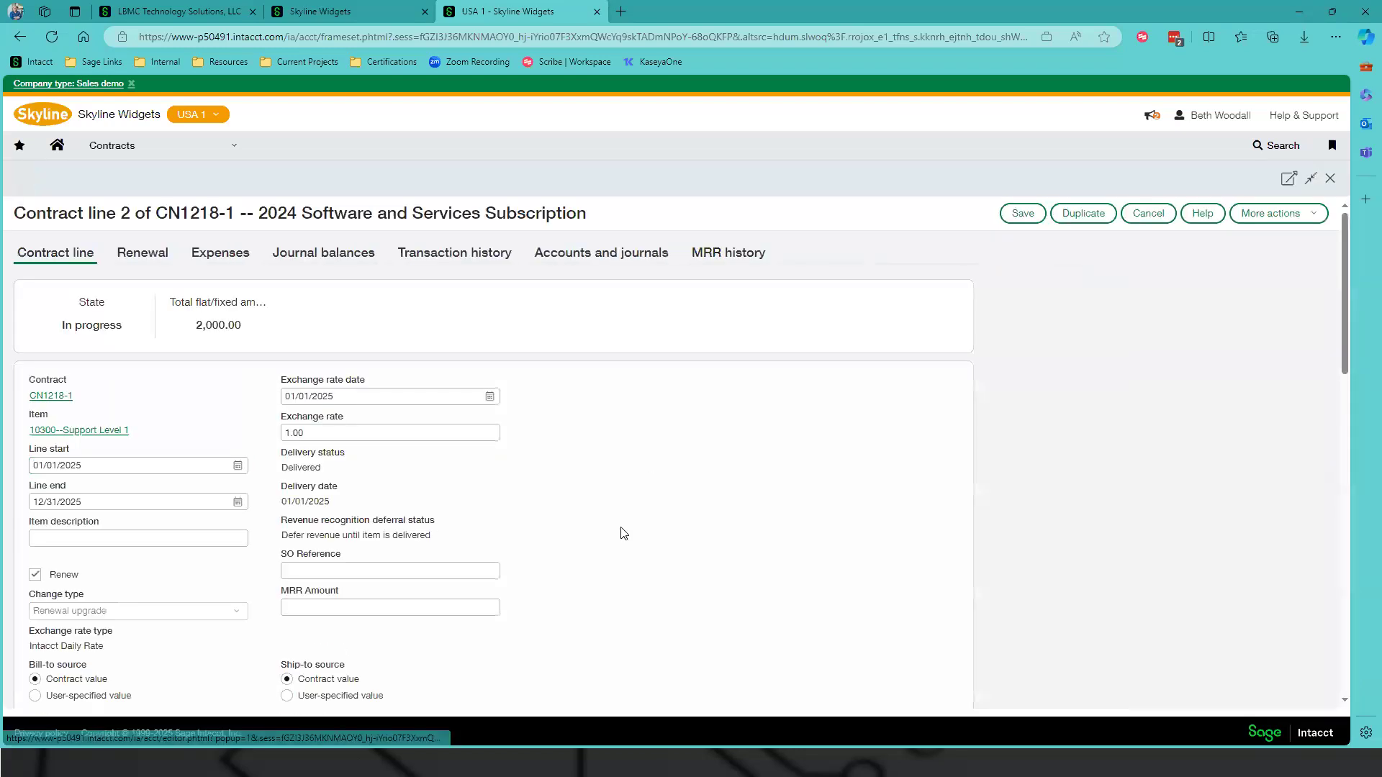
pyautogui.scroll(-7, 623, 533)
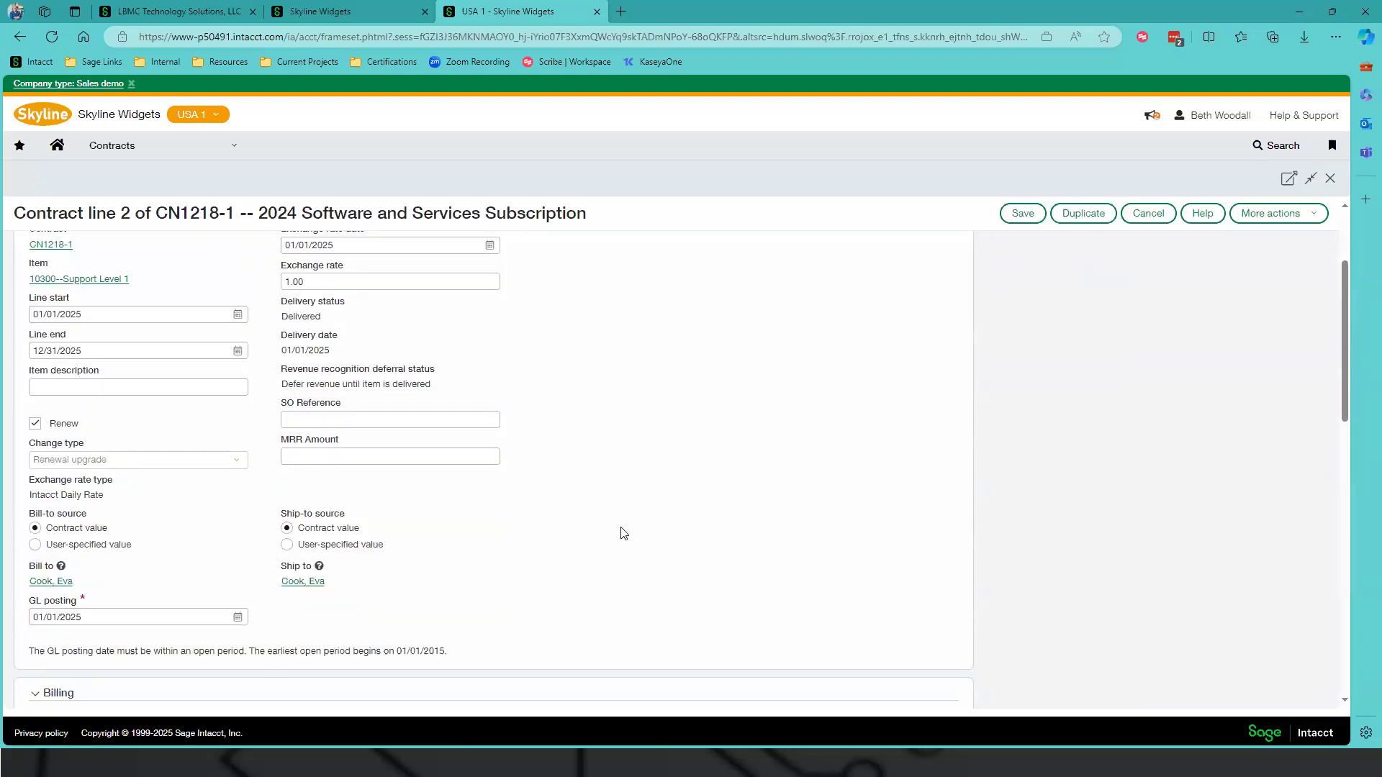
pyautogui.scroll(-2, 623, 534)
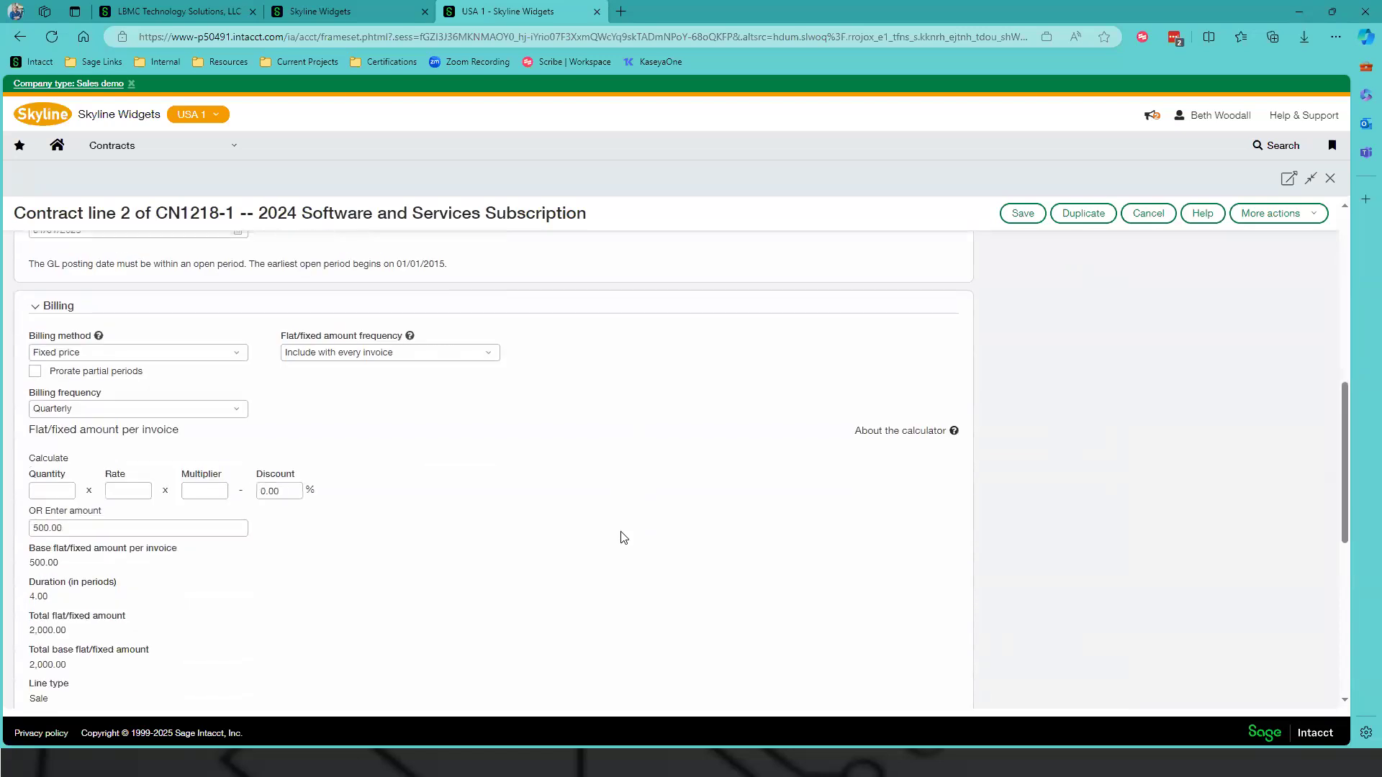
pyautogui.scroll(1, 623, 537)
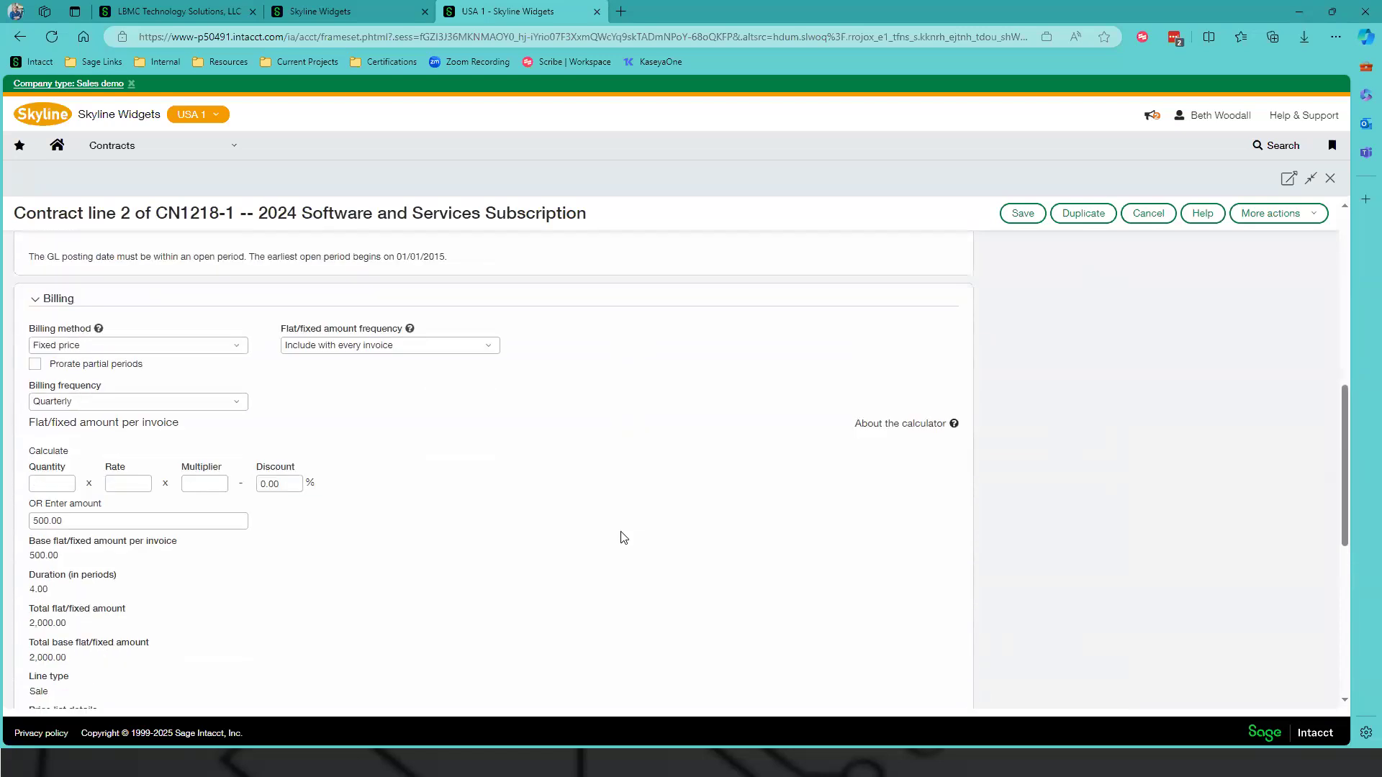
pyautogui.scroll(1, 623, 538)
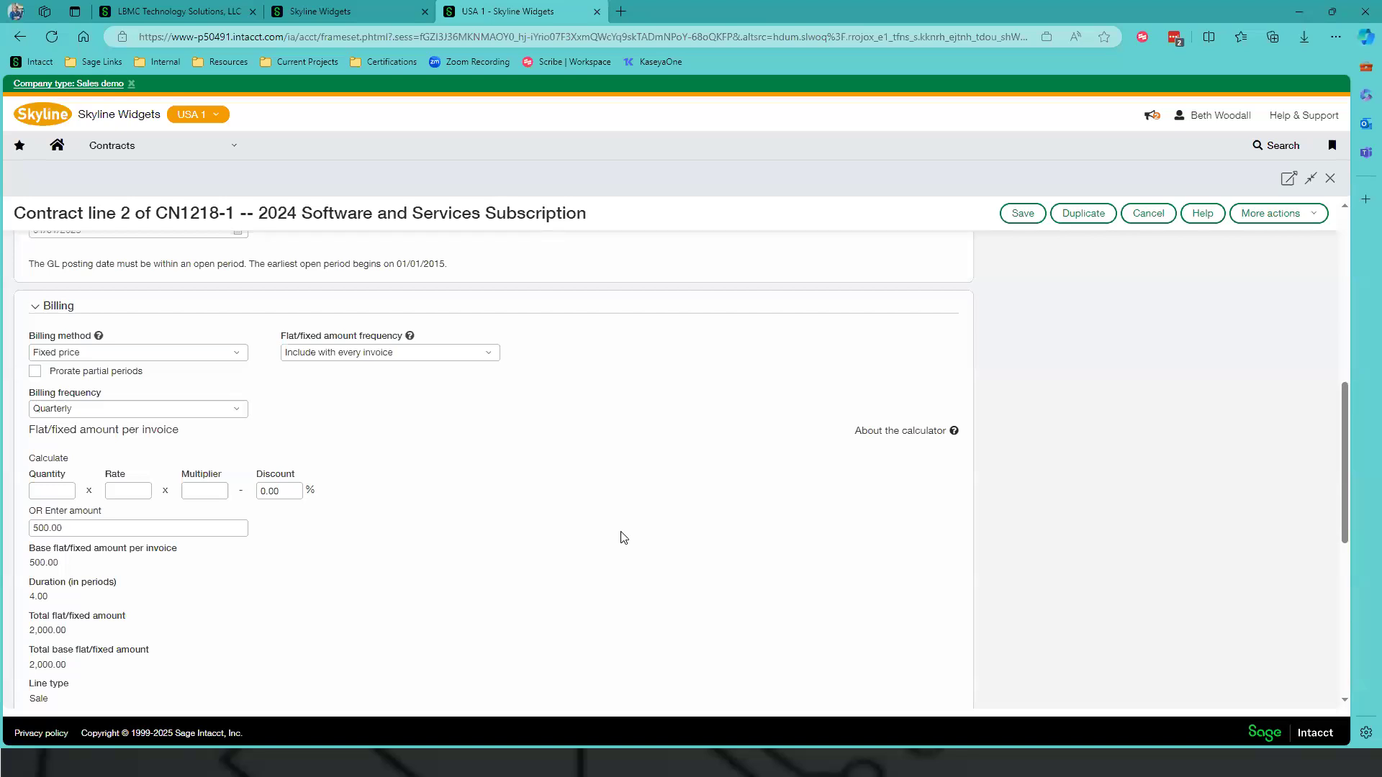
# - Try the Quantity based billing method on the Support Level 1 line and switch it back to Fixed price
pyautogui.click(246, 357)
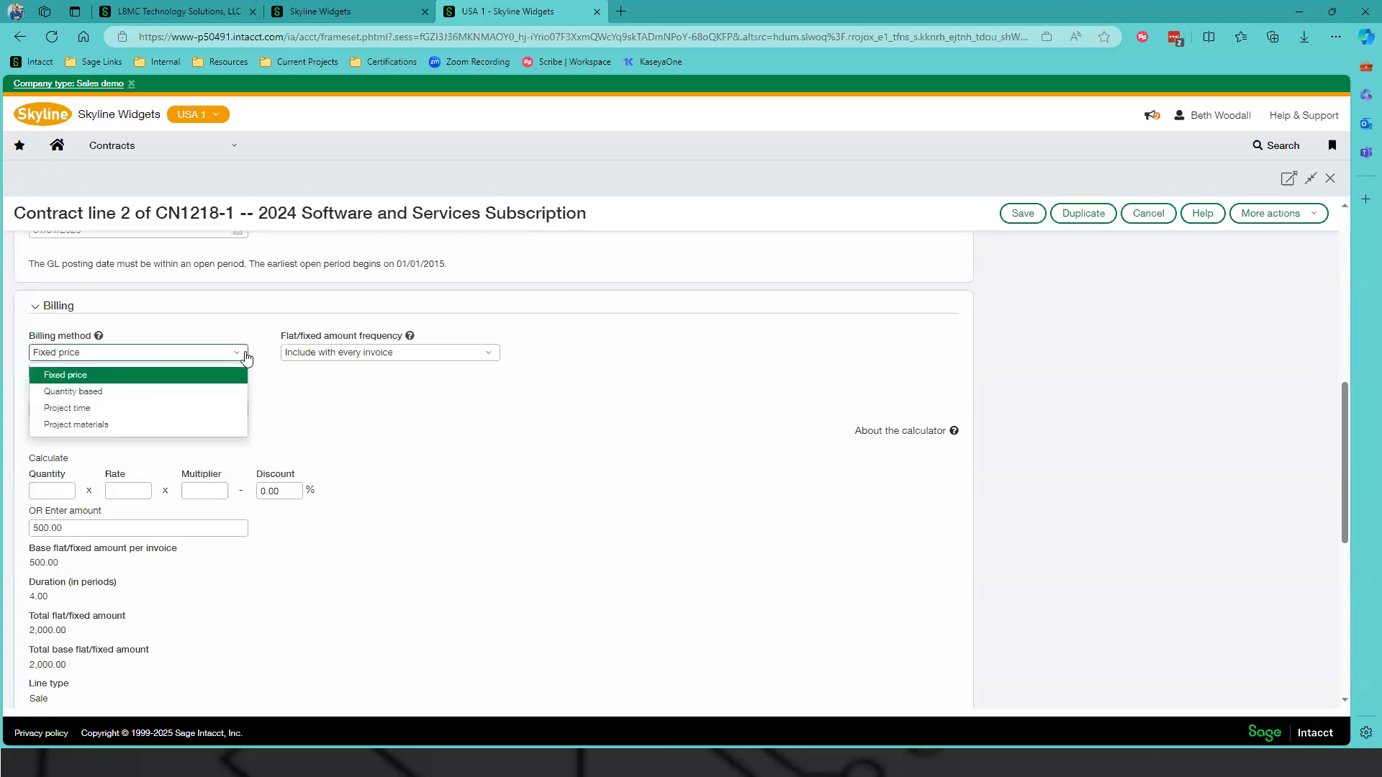
pyautogui.click(461, 361)
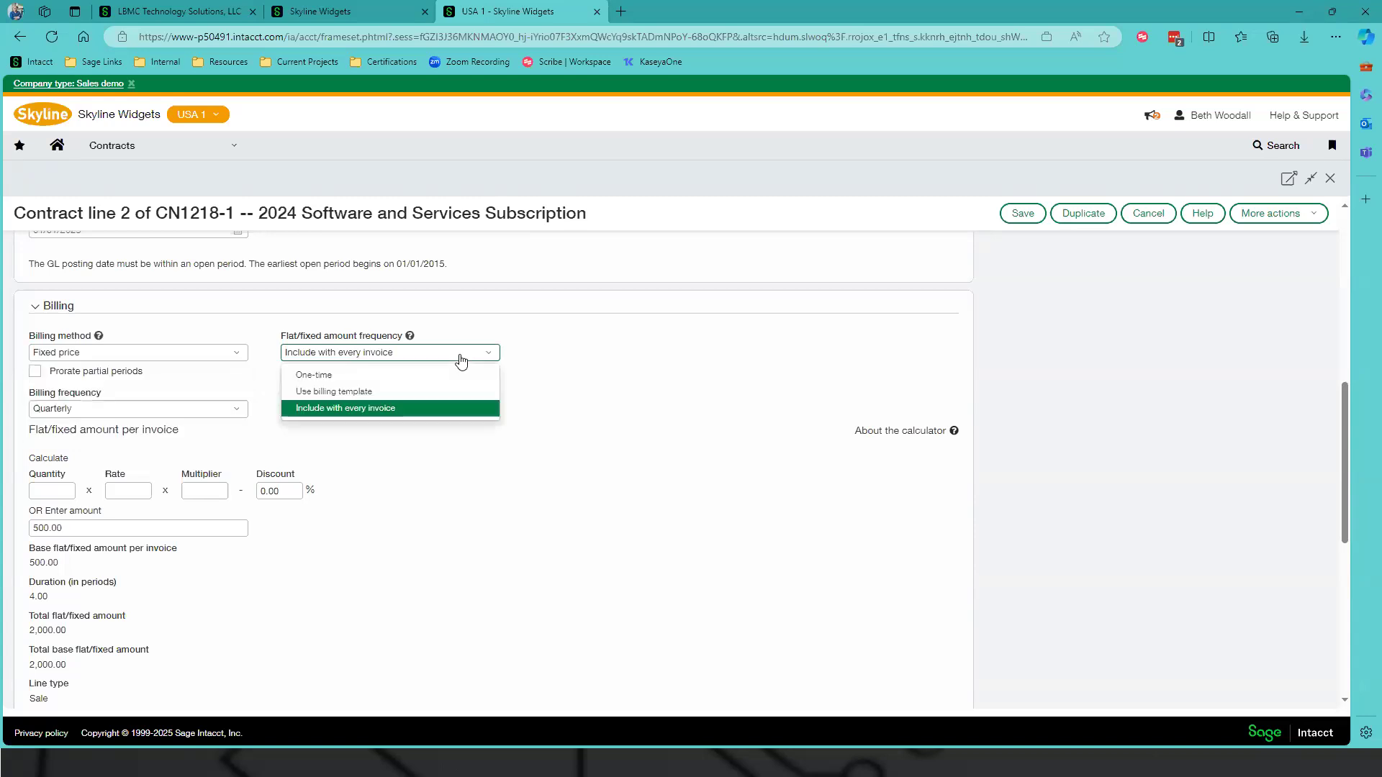
pyautogui.click(133, 360)
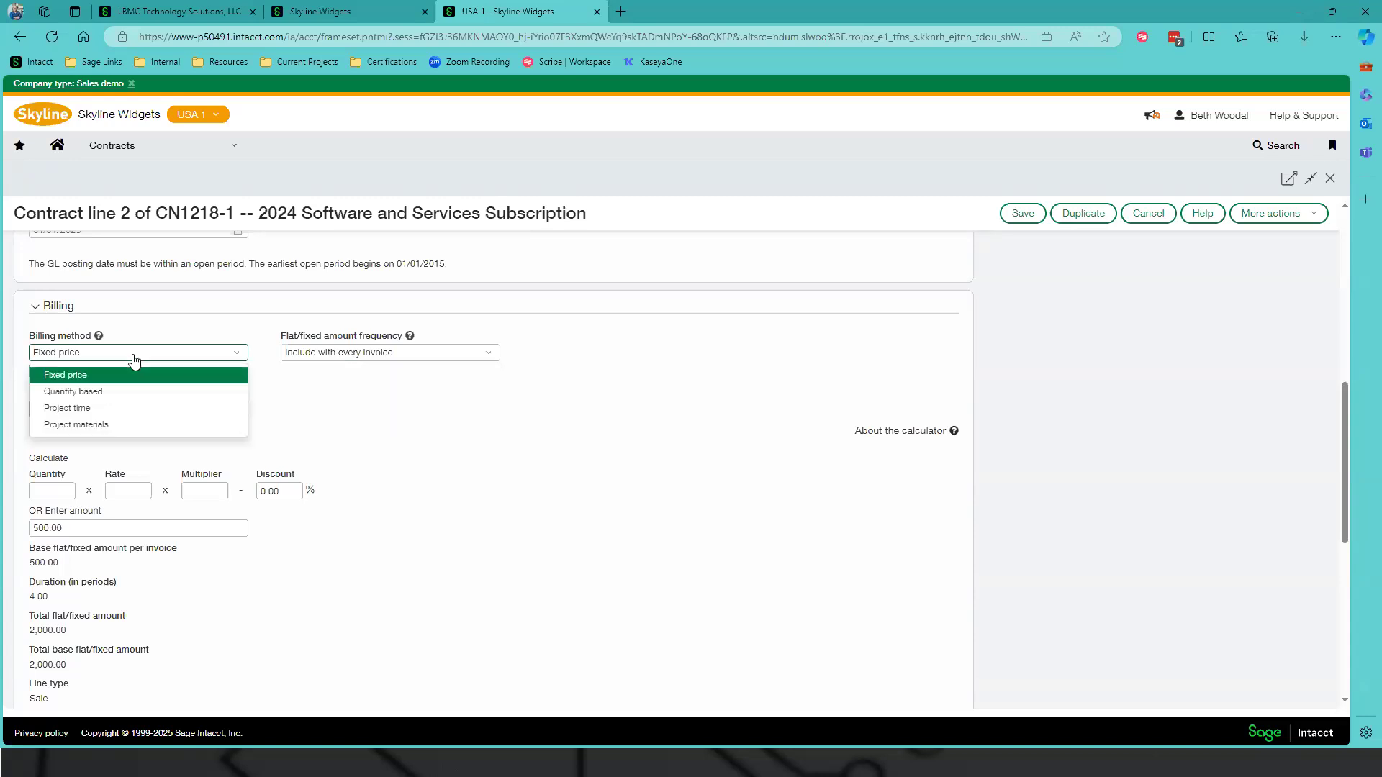
pyautogui.click(114, 395)
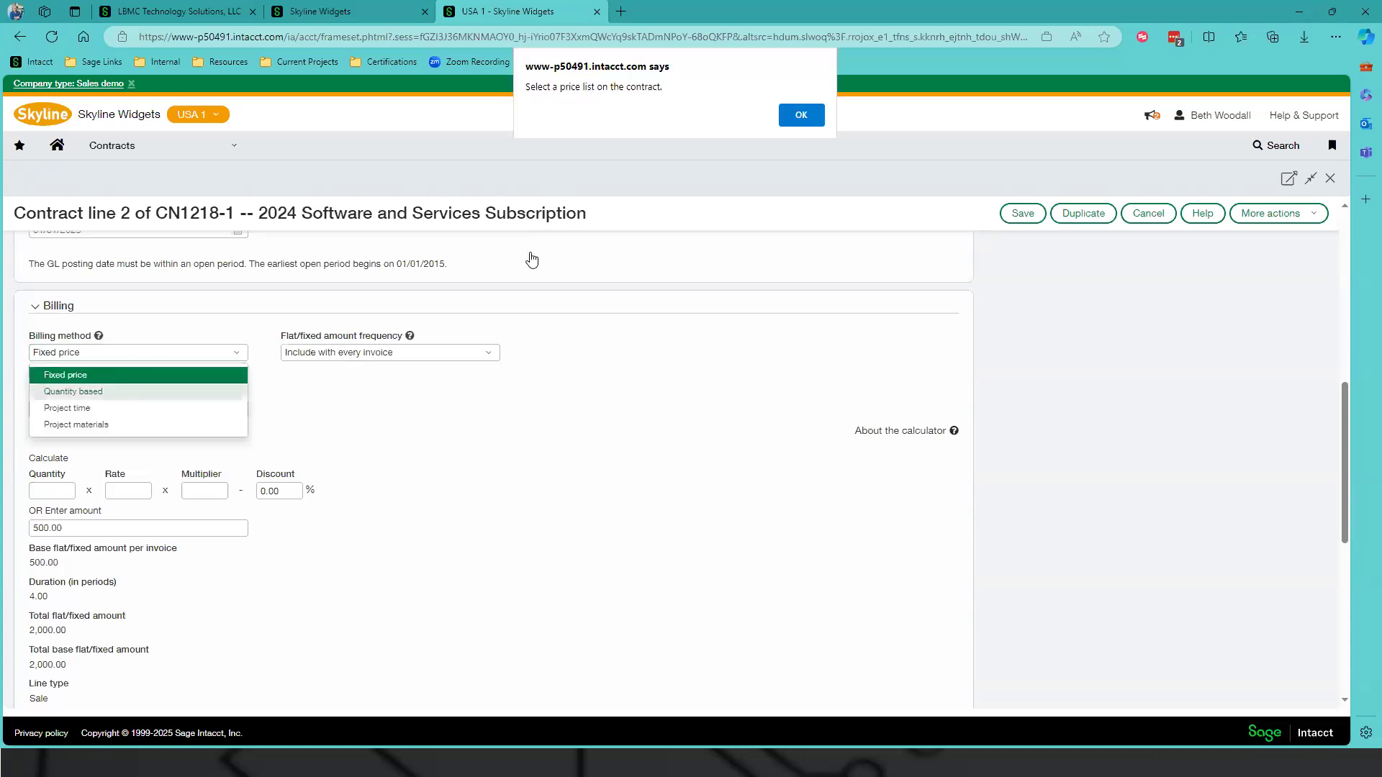
pyautogui.click(811, 118)
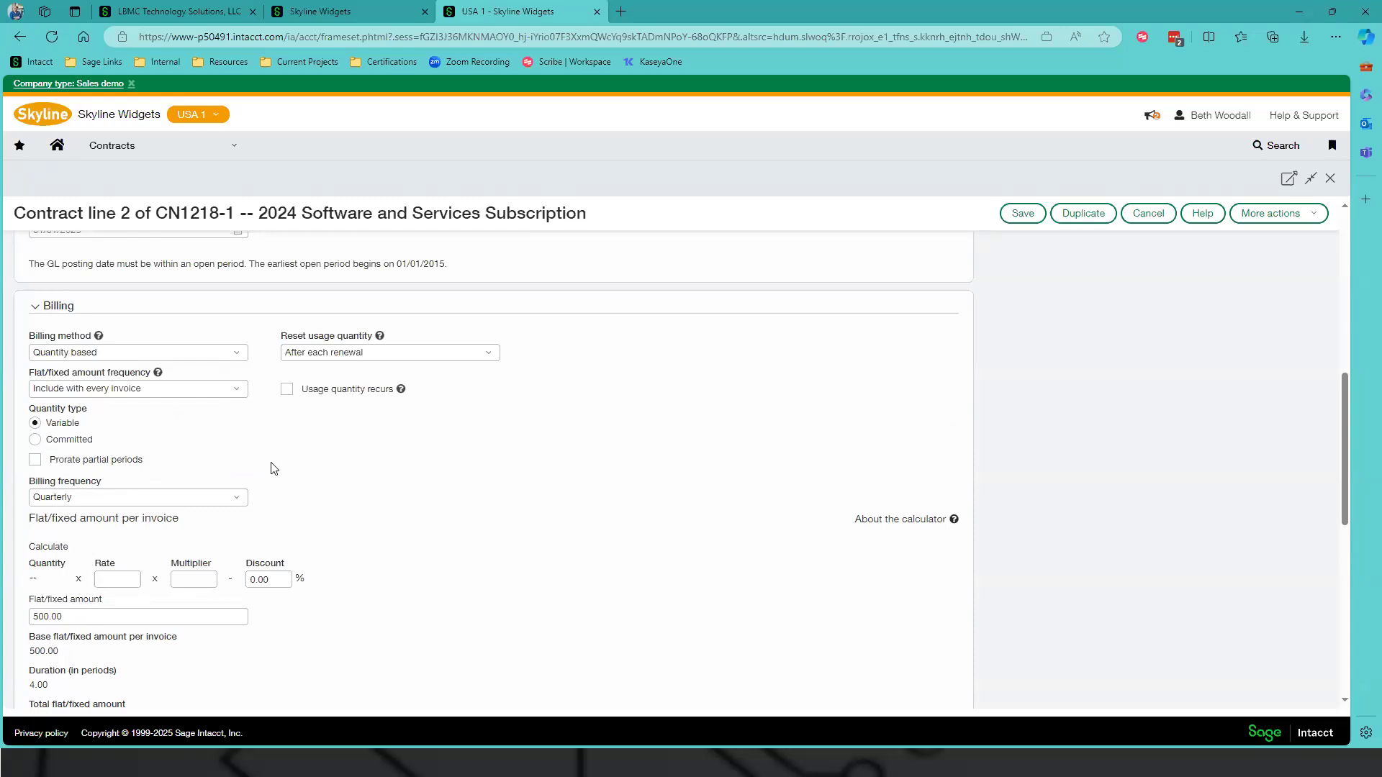
pyautogui.click(236, 353)
pyautogui.click(127, 374)
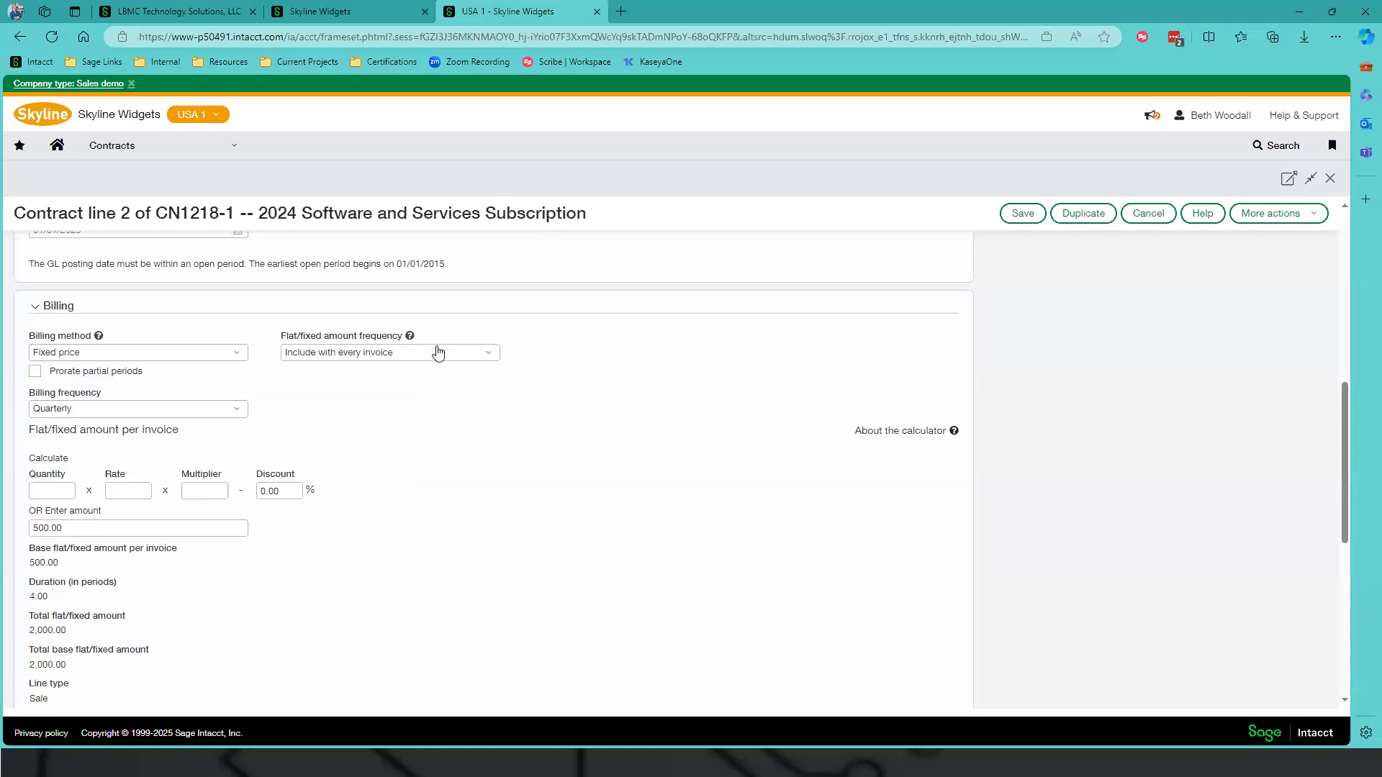
# - Try One-time and Use billing template as the line's flat/fixed amount frequency, and return it to Include with every invoice
pyautogui.click(435, 355)
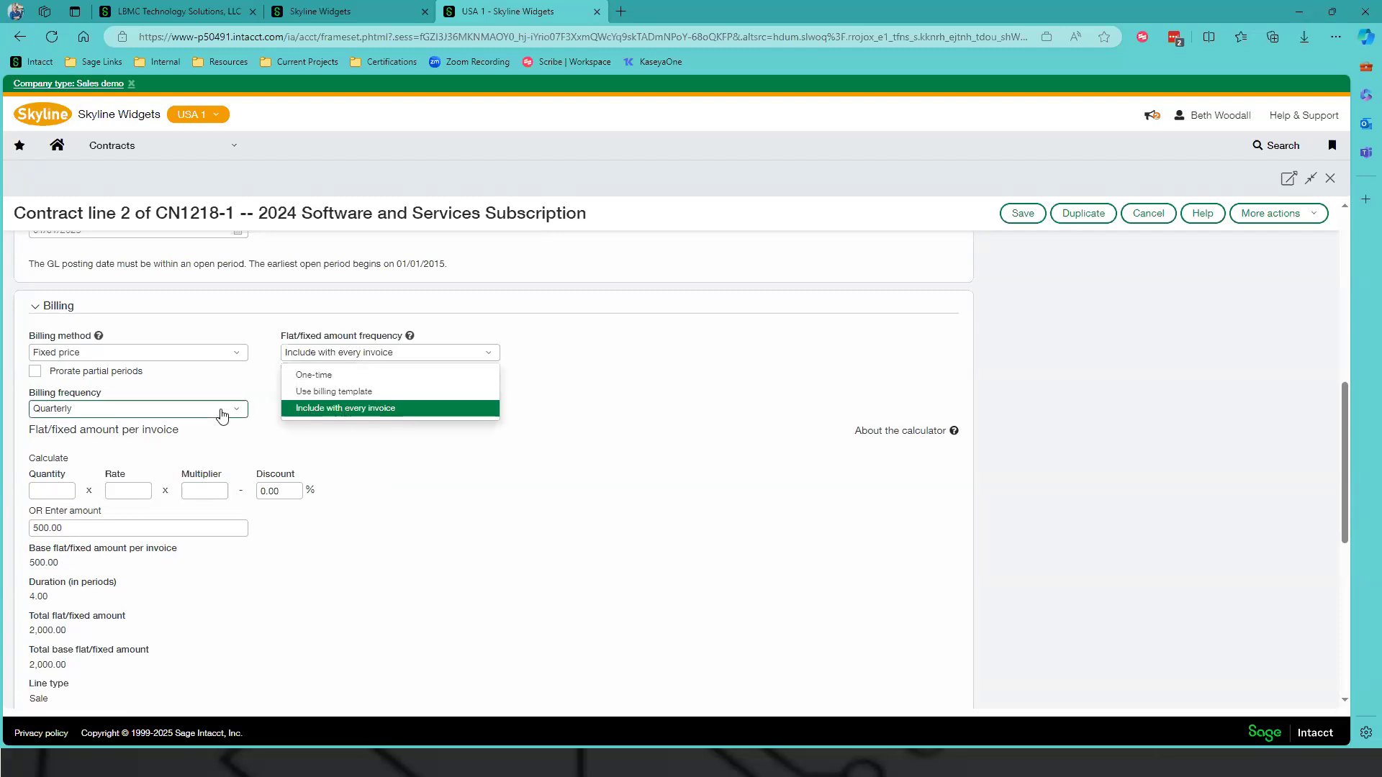
pyautogui.click(108, 410)
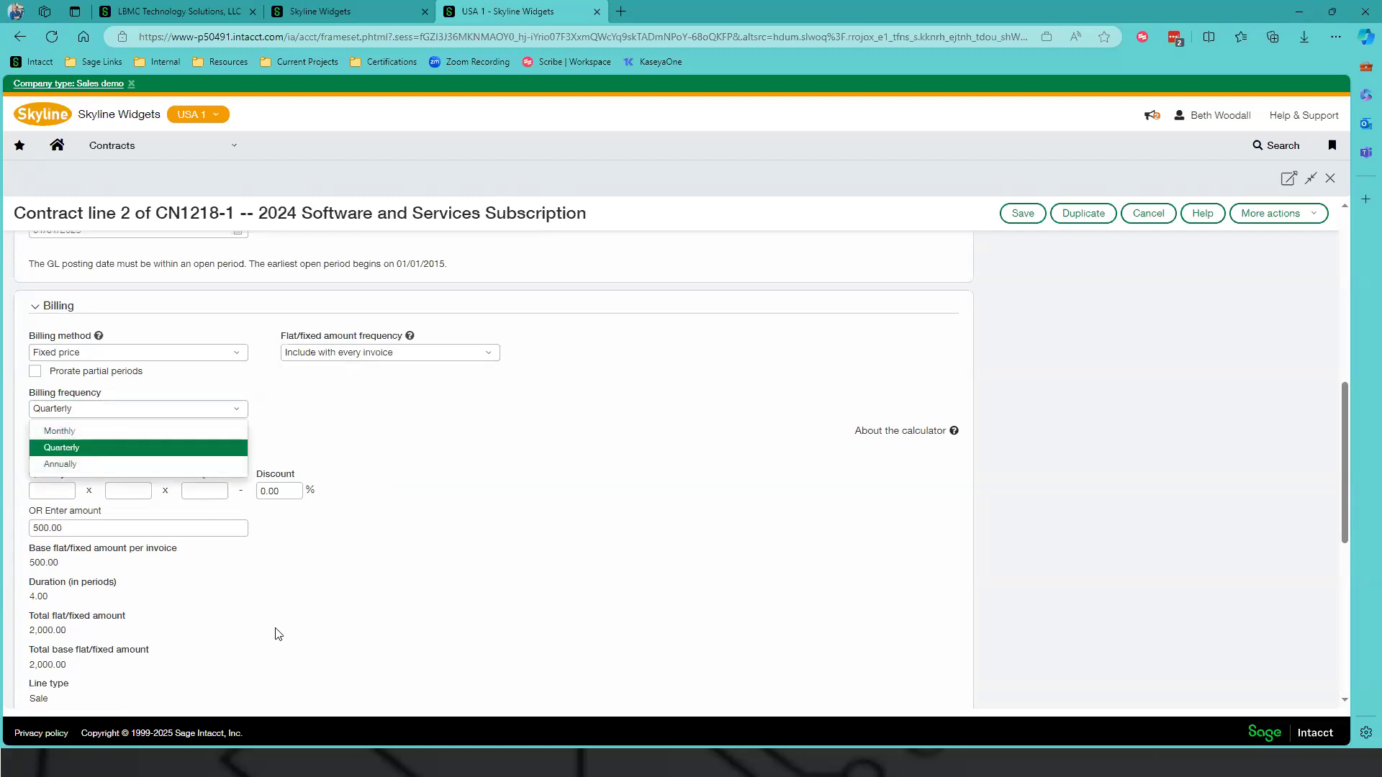
pyautogui.click(492, 355)
pyautogui.click(489, 352)
pyautogui.click(489, 352)
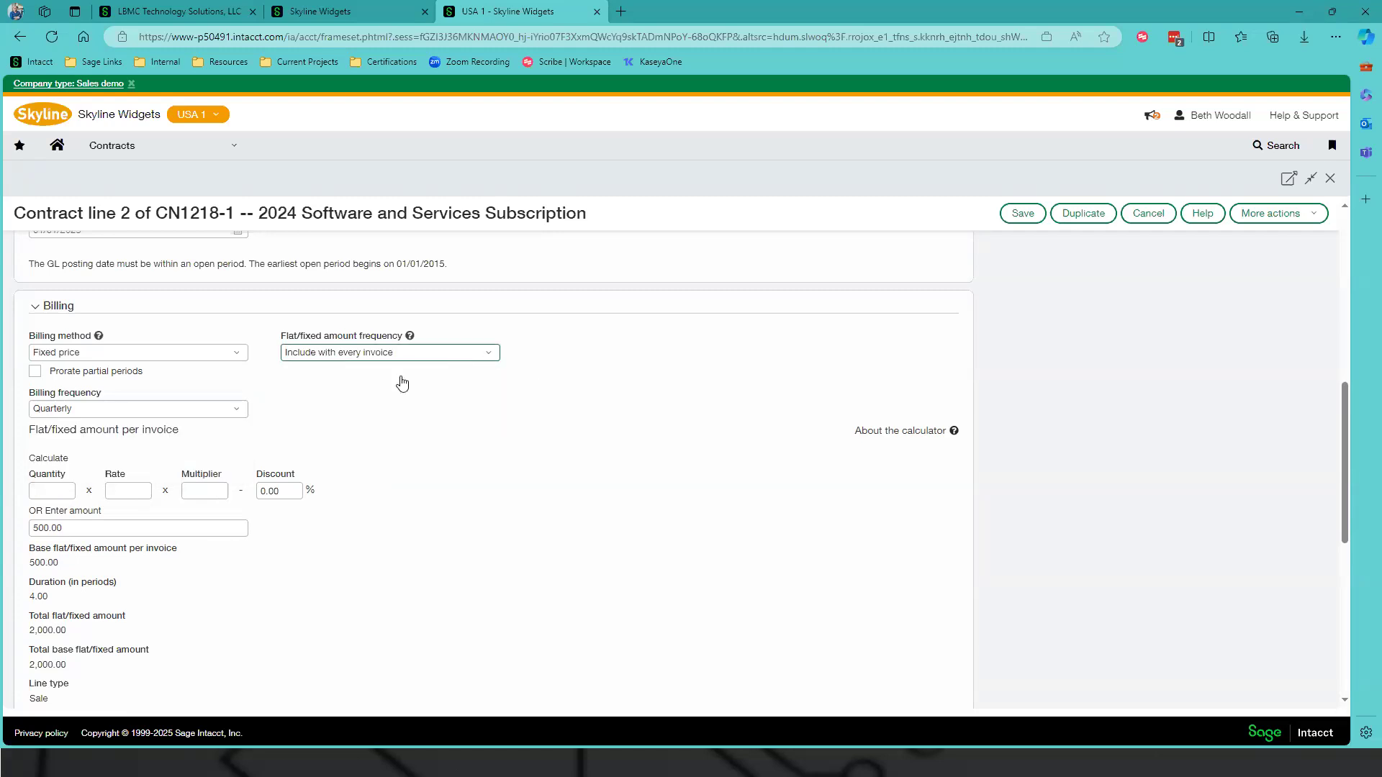
pyautogui.click(363, 377)
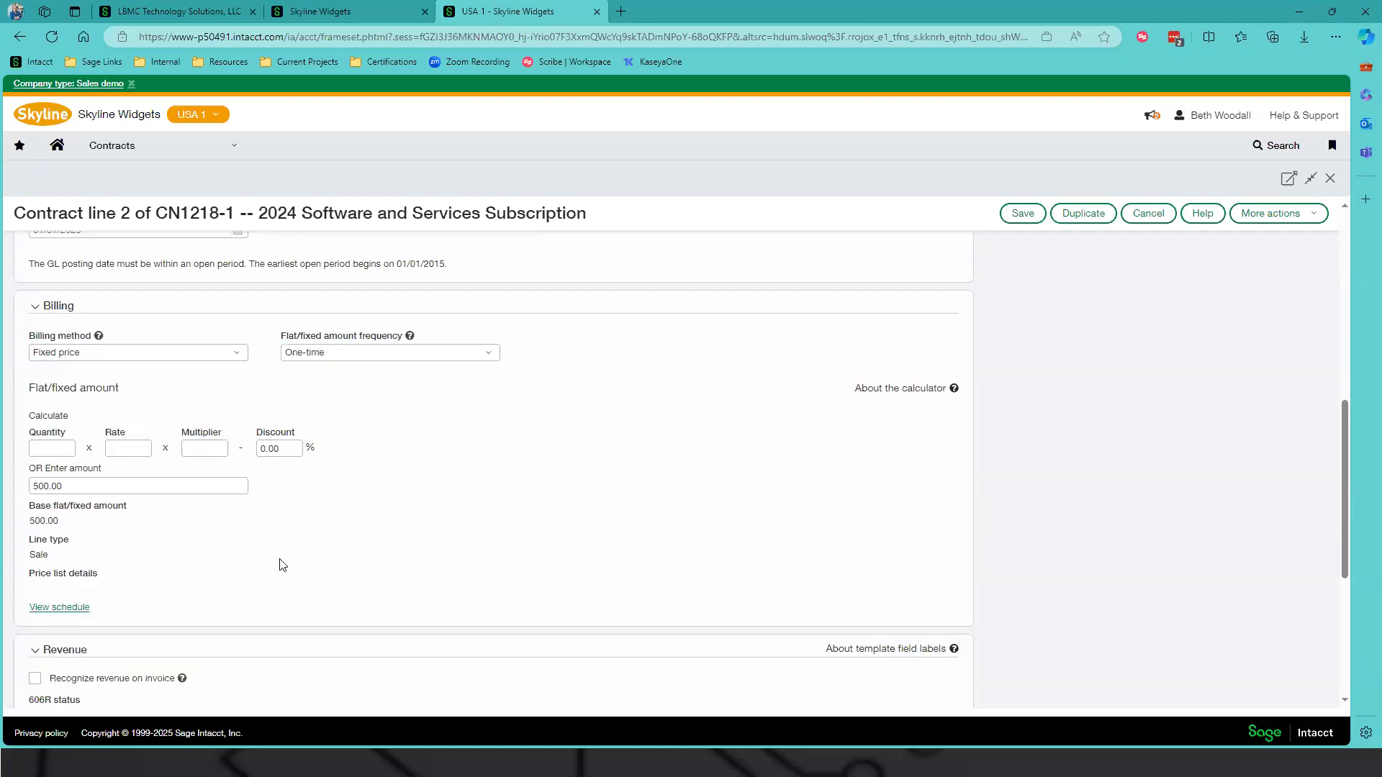
pyautogui.click(487, 354)
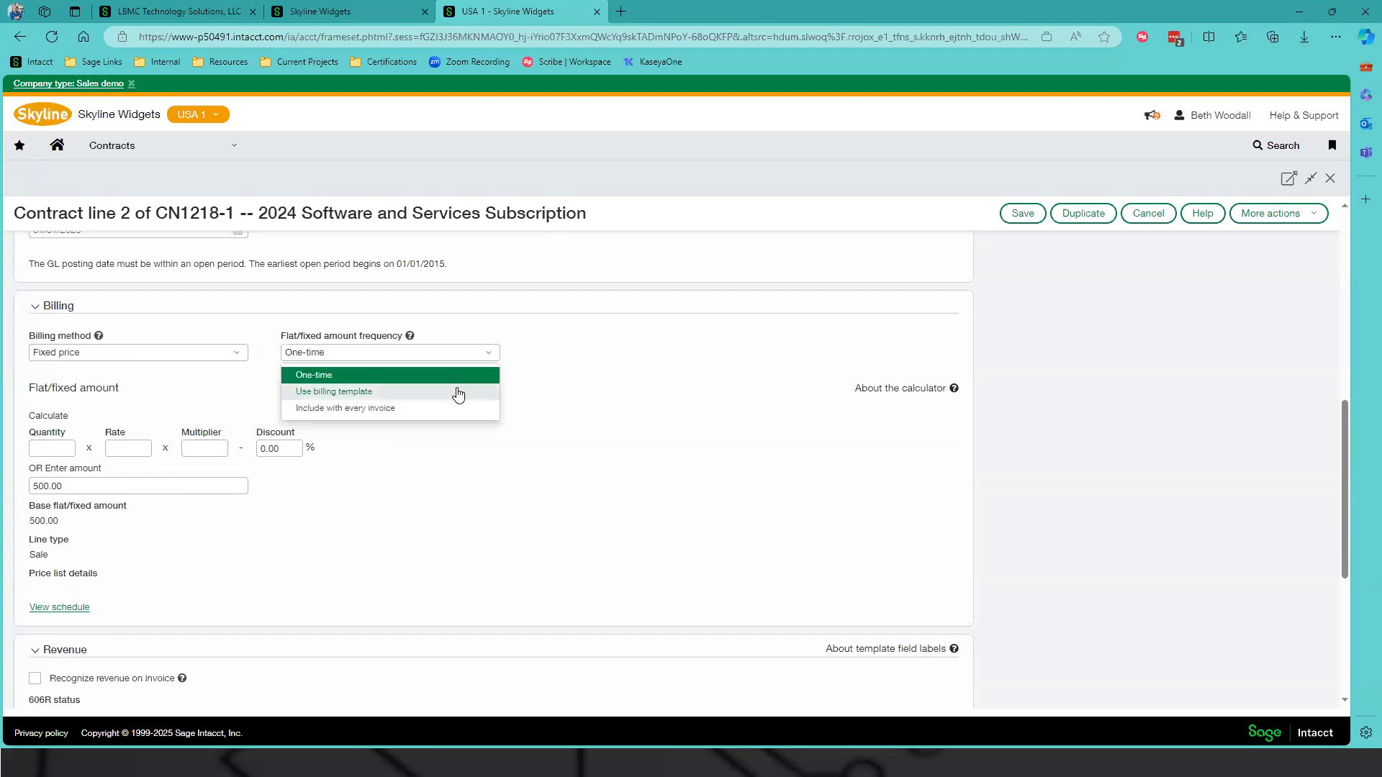
pyautogui.click(458, 395)
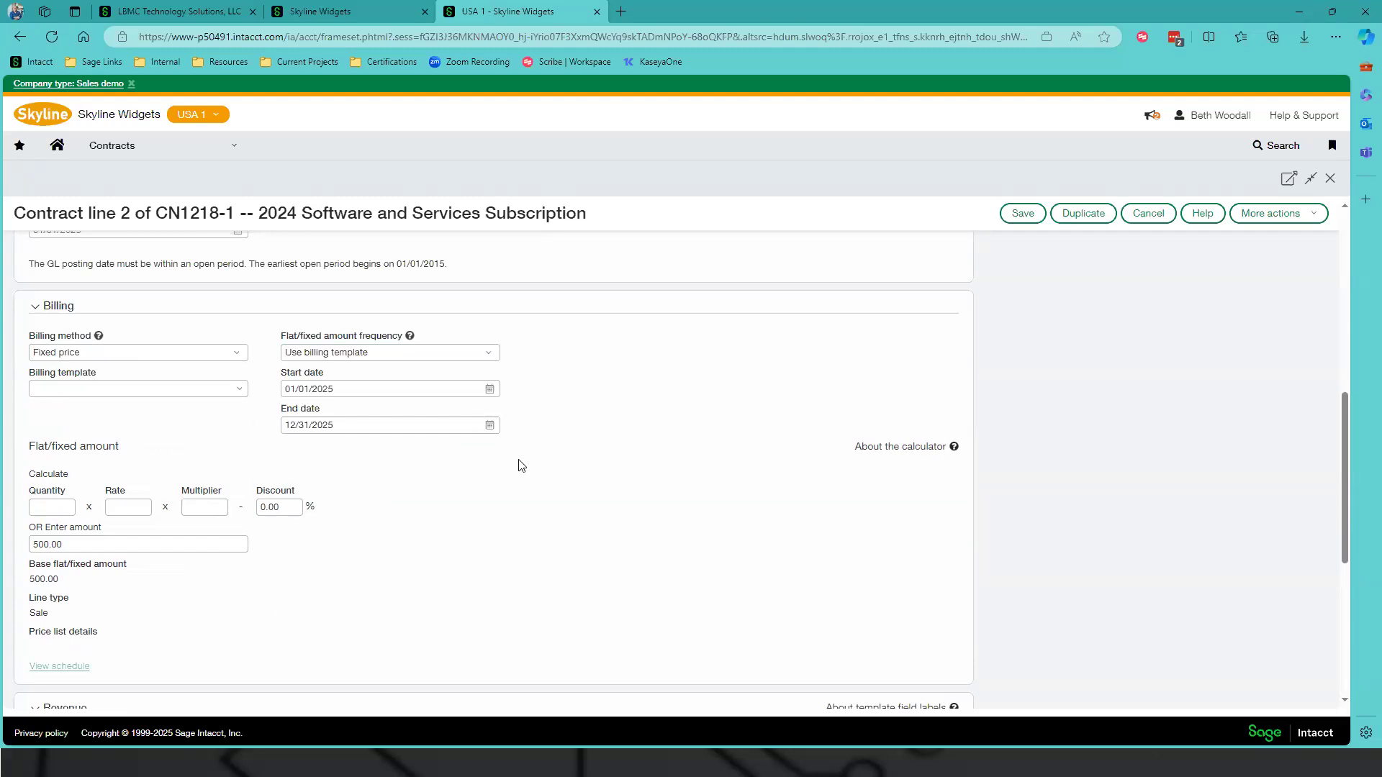
pyautogui.click(63, 388)
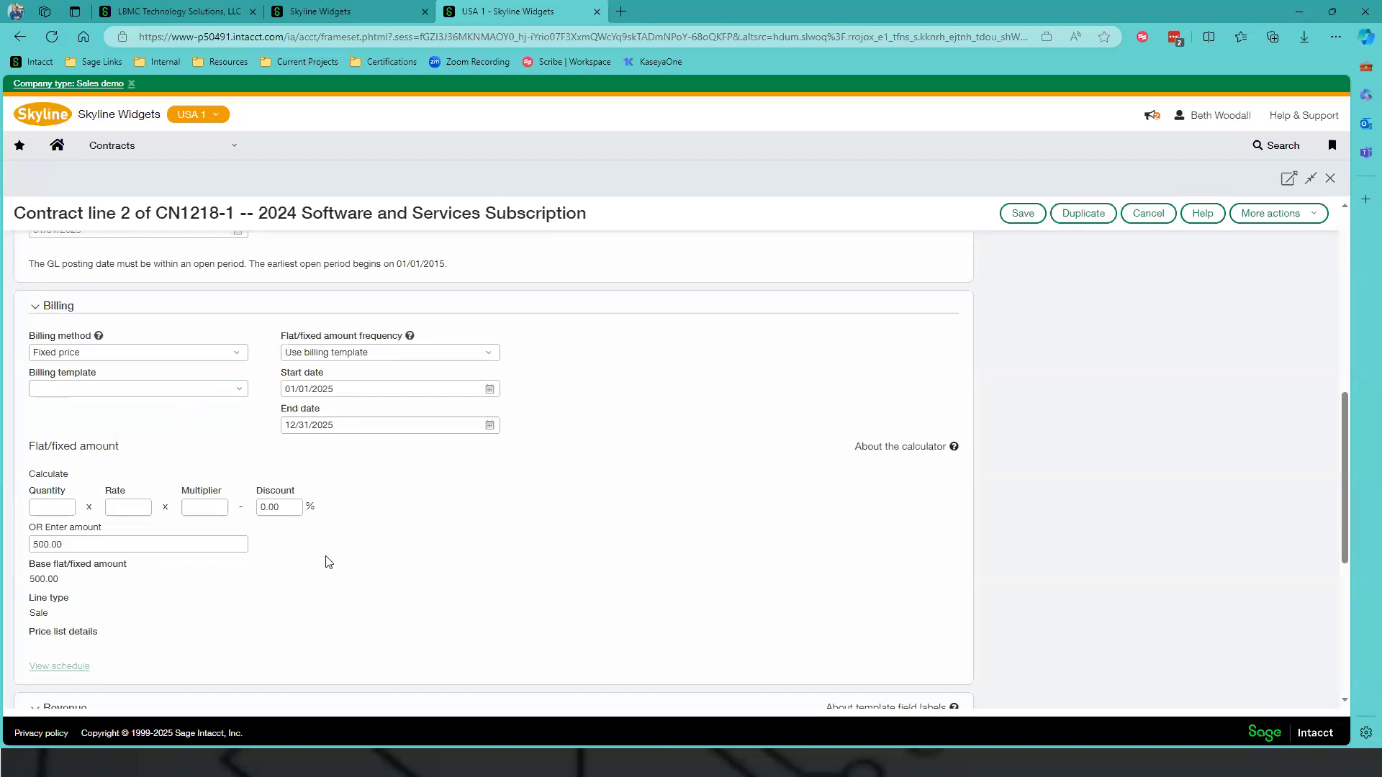
pyautogui.click(484, 357)
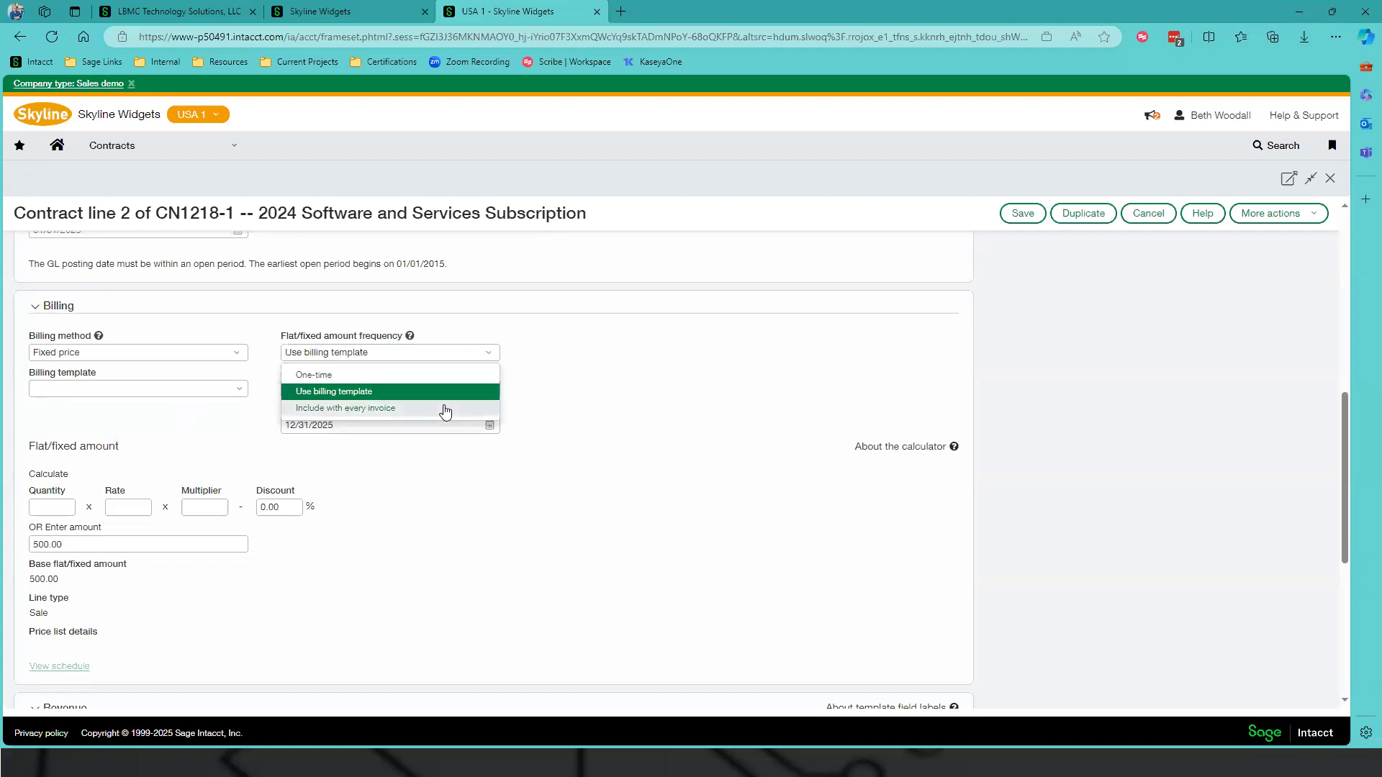
pyautogui.click(444, 409)
# - Set the Support Level 1 line's flat/fixed amount per invoice to 550.00, and save both the line and the renewal contract
pyautogui.click(48, 528)
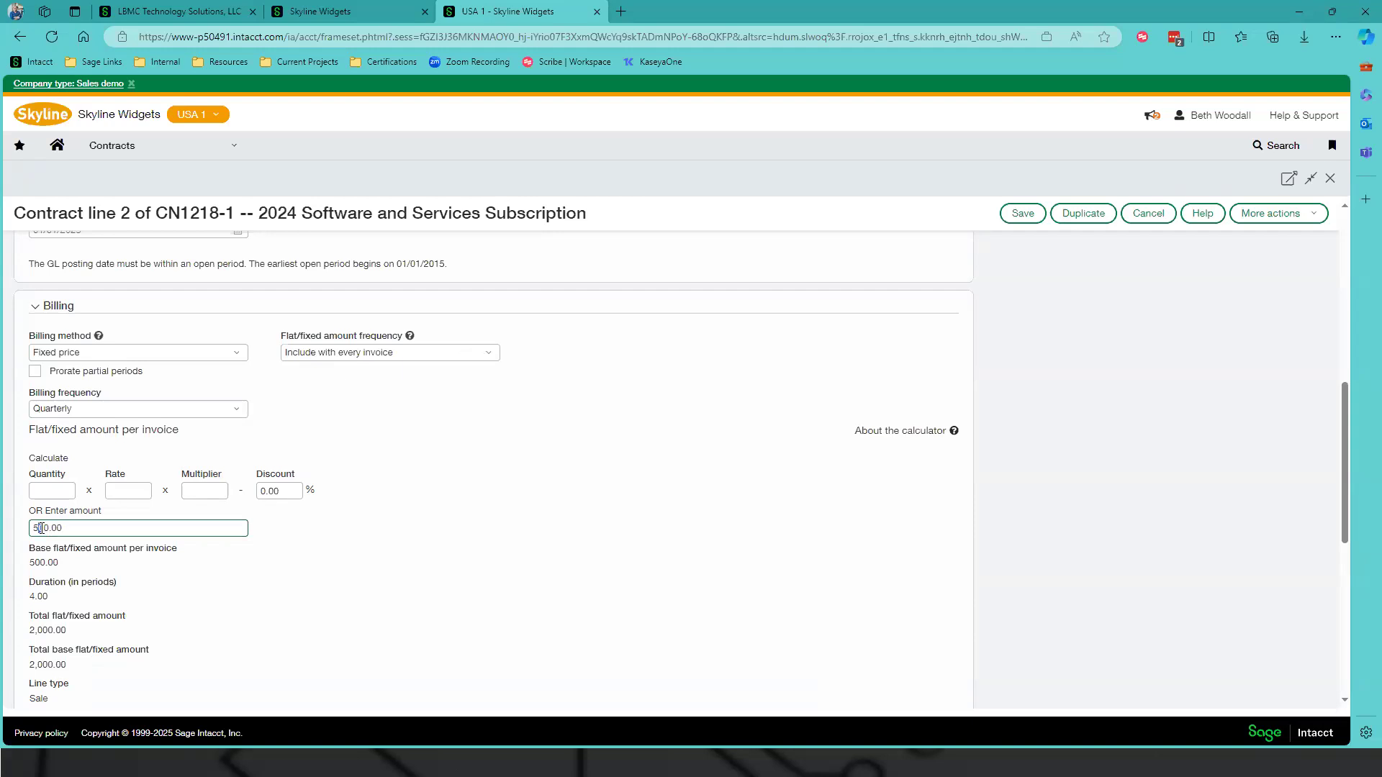
pyautogui.click(475, 555)
pyautogui.scroll(-5, 475, 556)
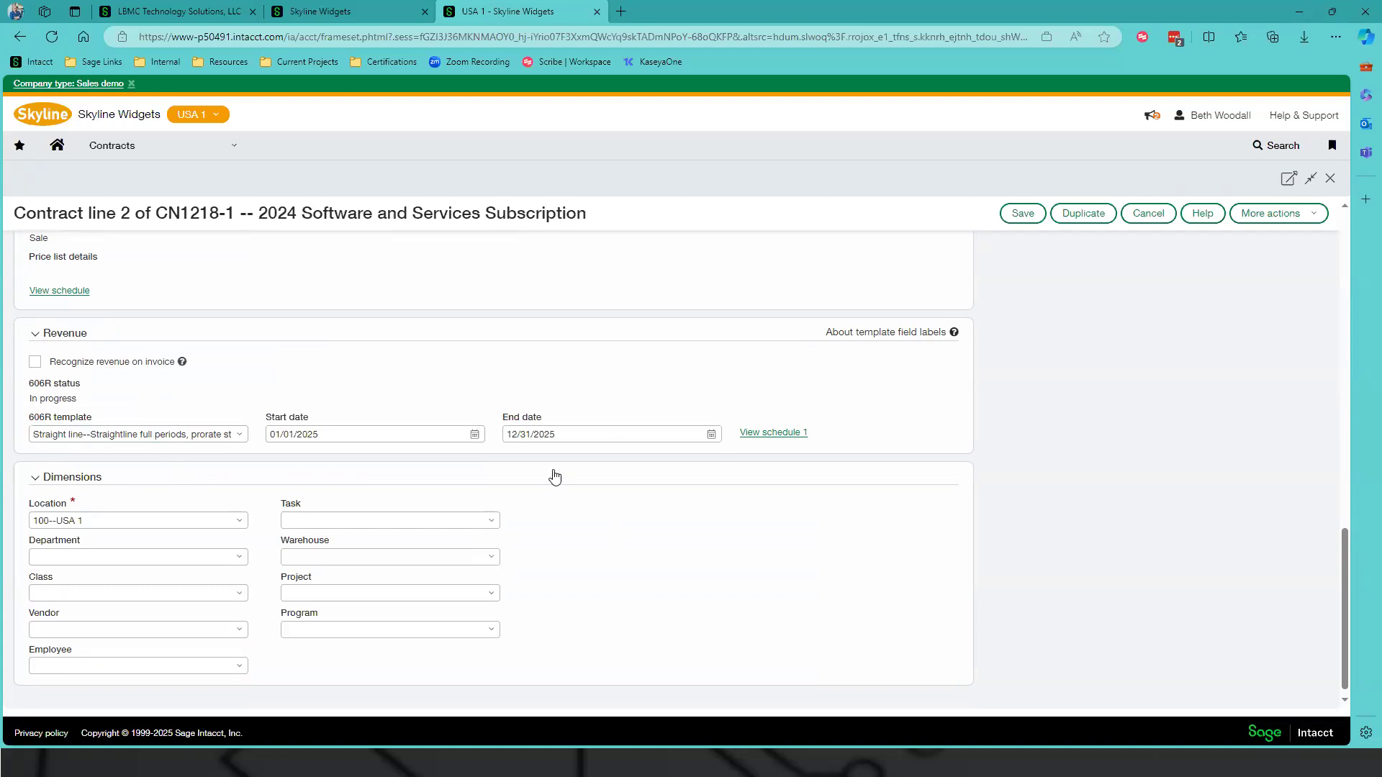
pyautogui.click(1022, 214)
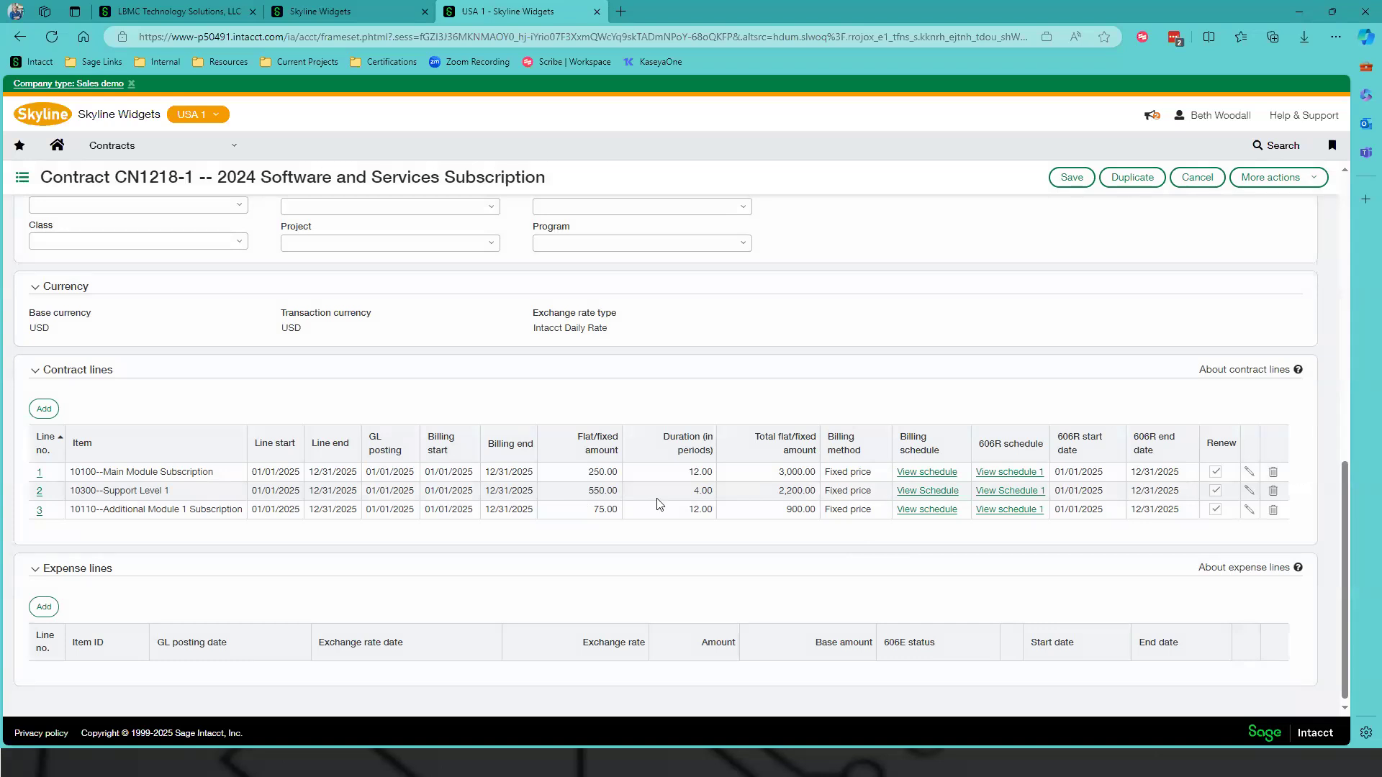
pyautogui.click(1051, 178)
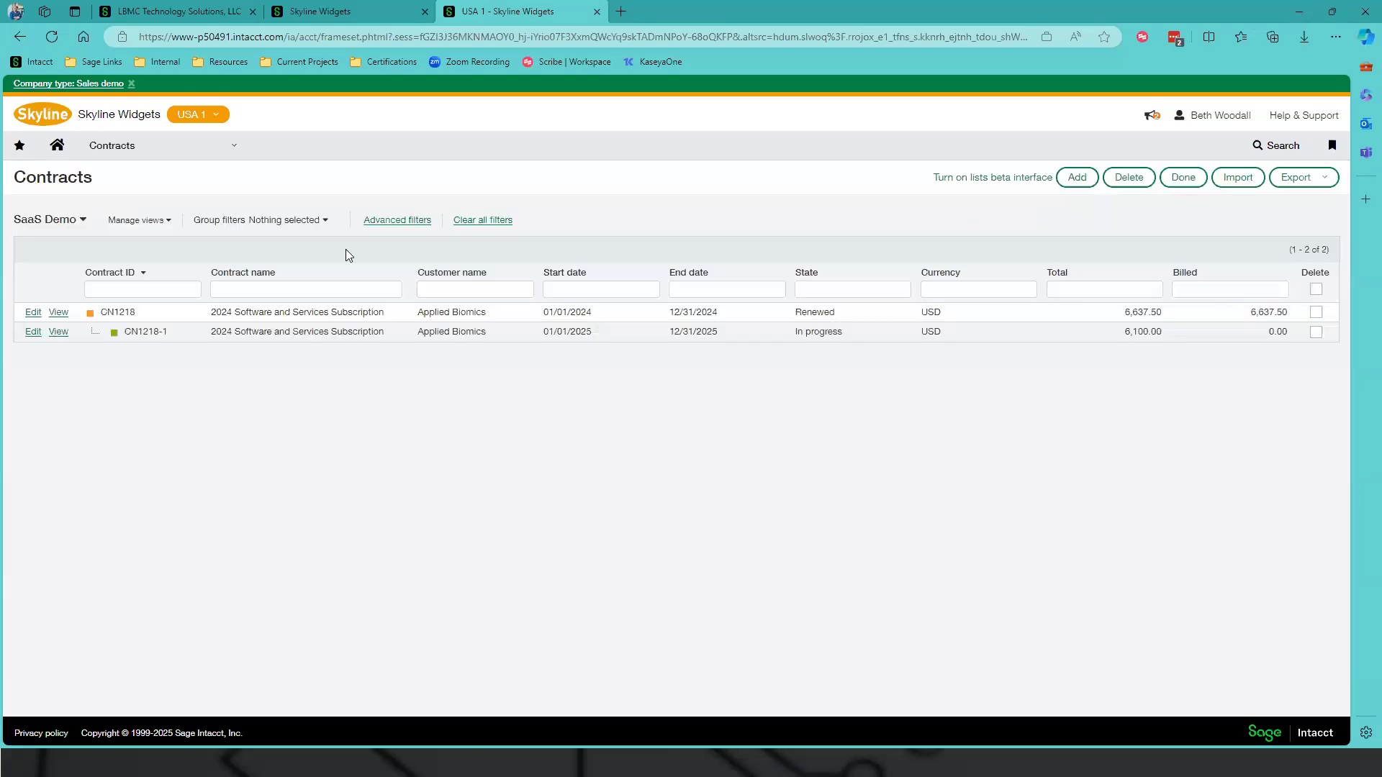
# - Start a contract invoice generation run with both the invoice date and the as of date set to 01/01/2025
pyautogui.click(213, 148)
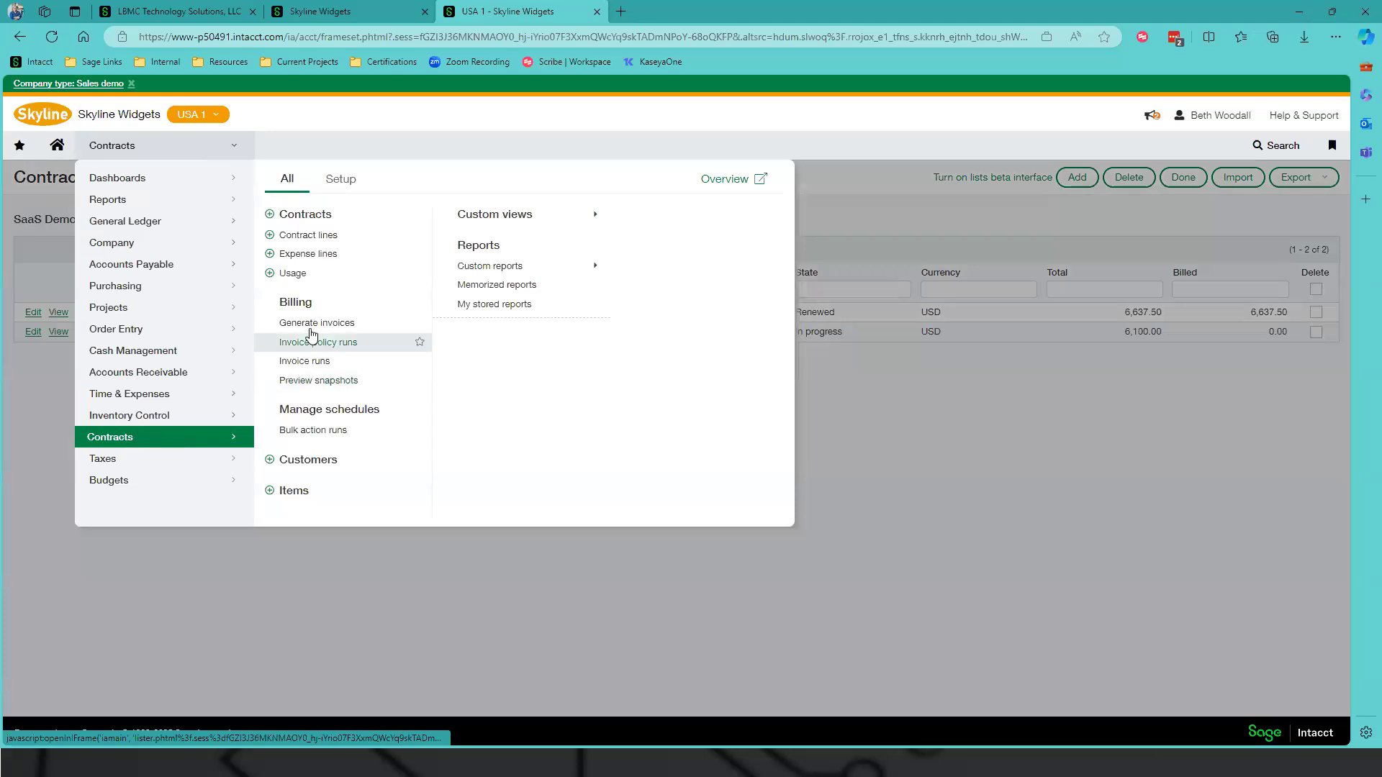
pyautogui.click(312, 325)
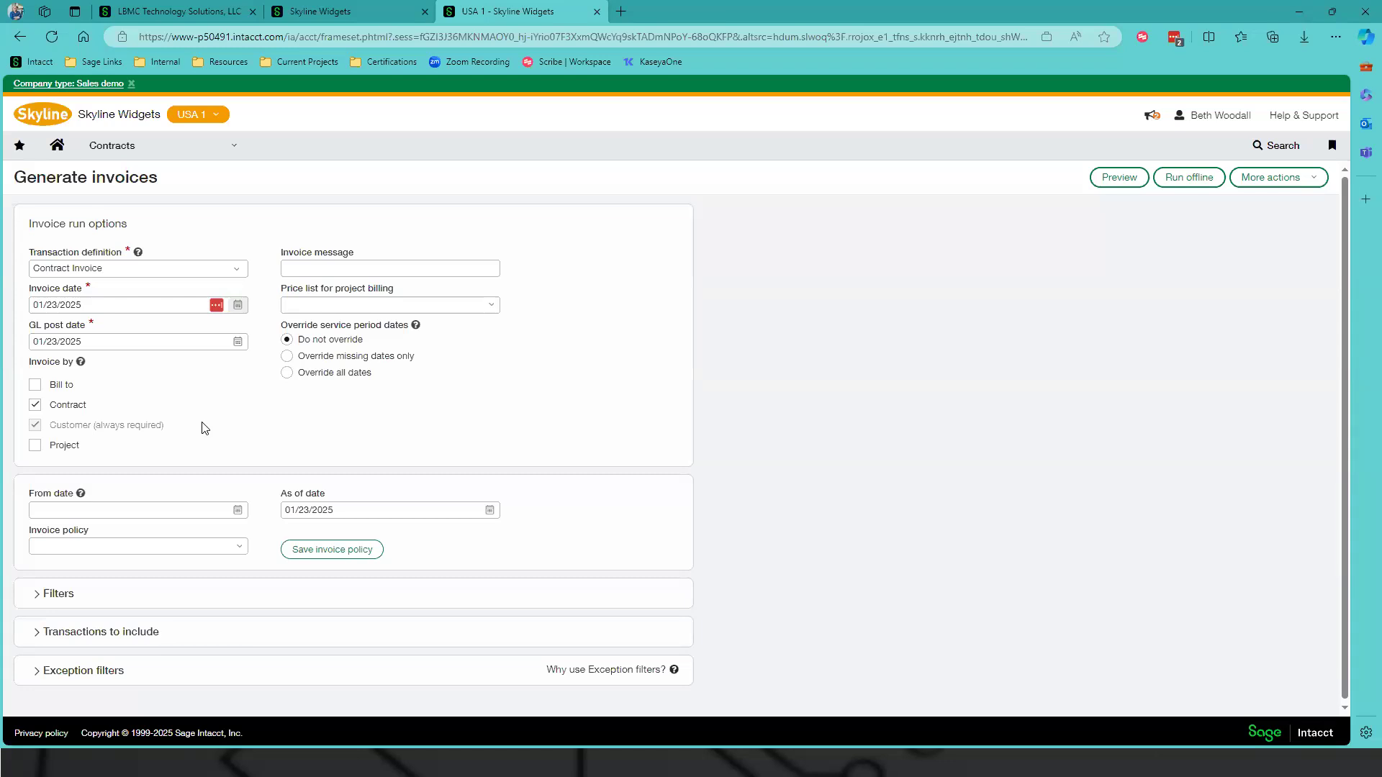
pyautogui.click(238, 305)
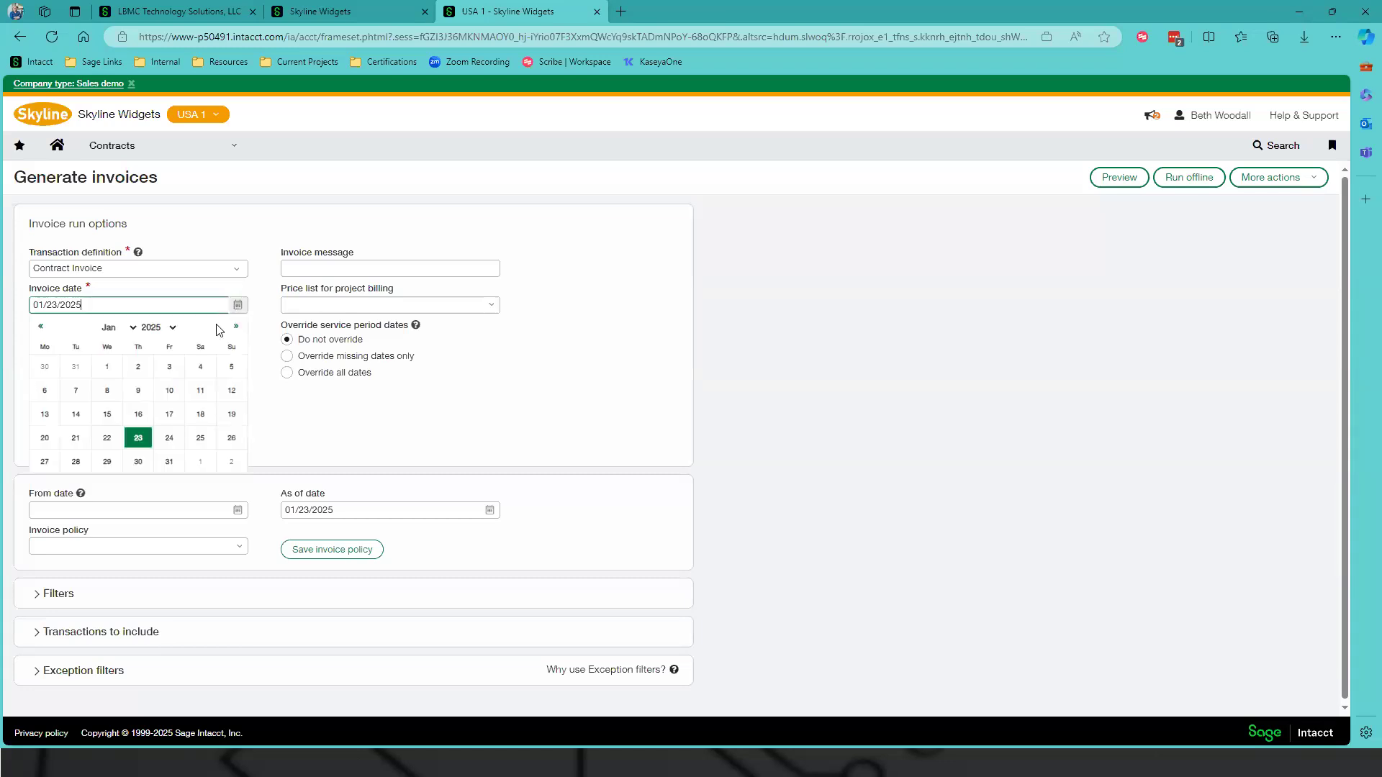
pyautogui.click(107, 367)
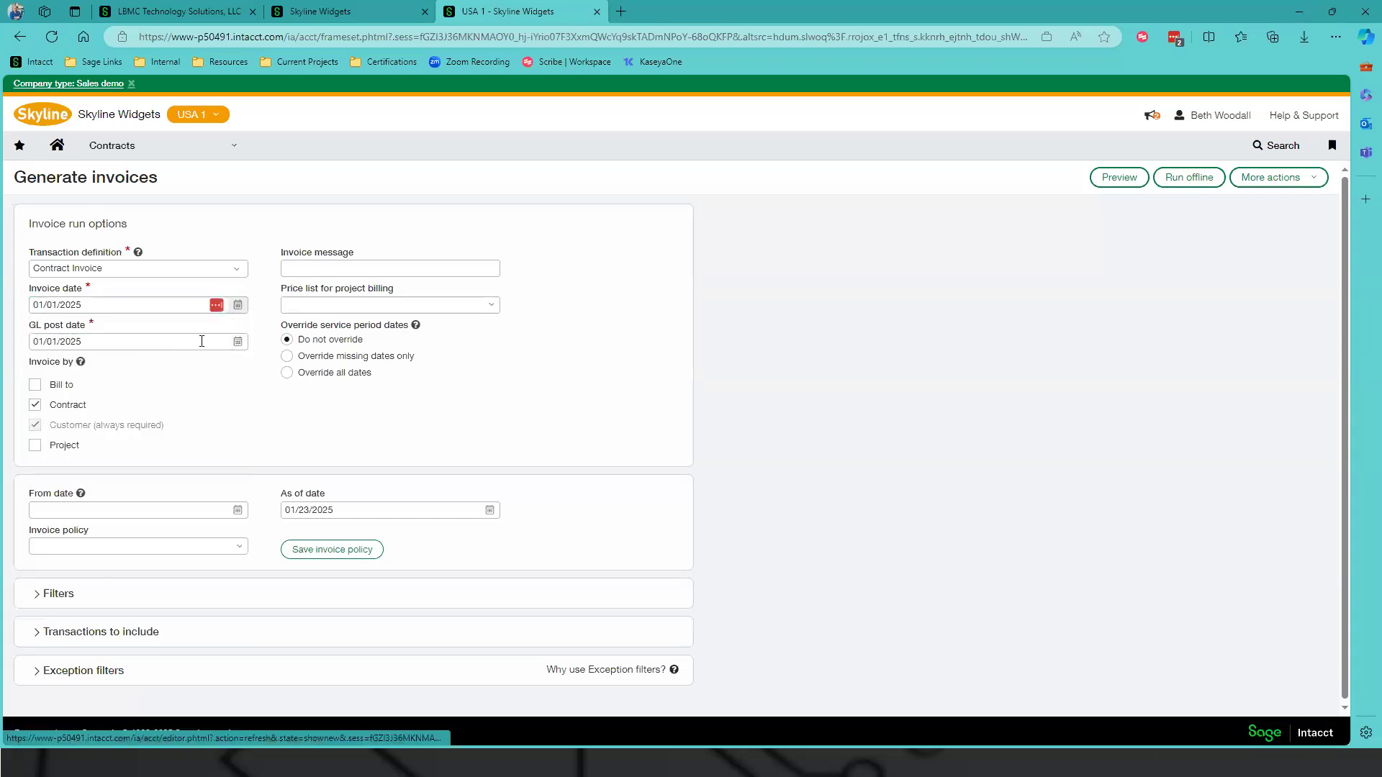
pyautogui.click(489, 510)
pyautogui.click(358, 572)
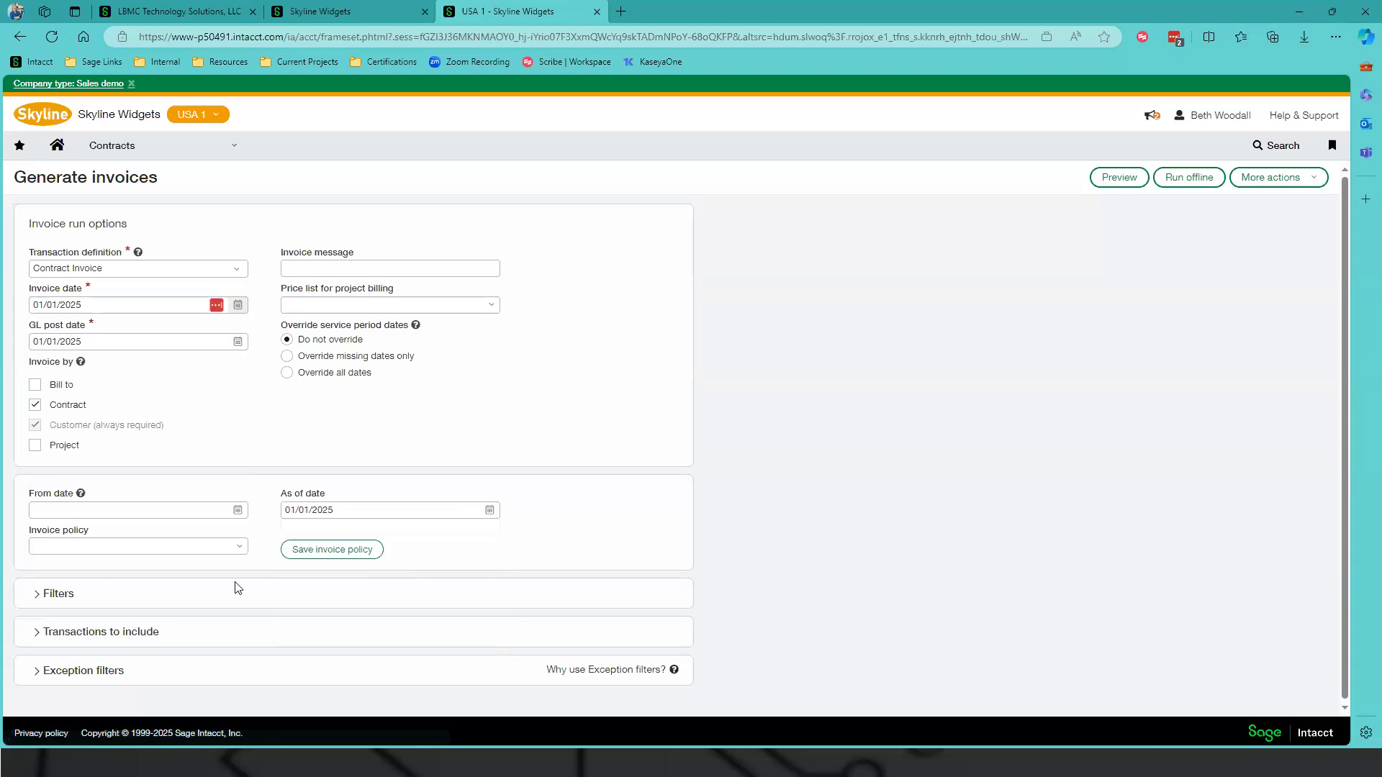
# - Filter the invoice run to the renewed Applied Biomics 2024 Software and Services Subscription contract and preview the invoices to create
pyautogui.click(45, 595)
pyautogui.scroll(-3, 453, 601)
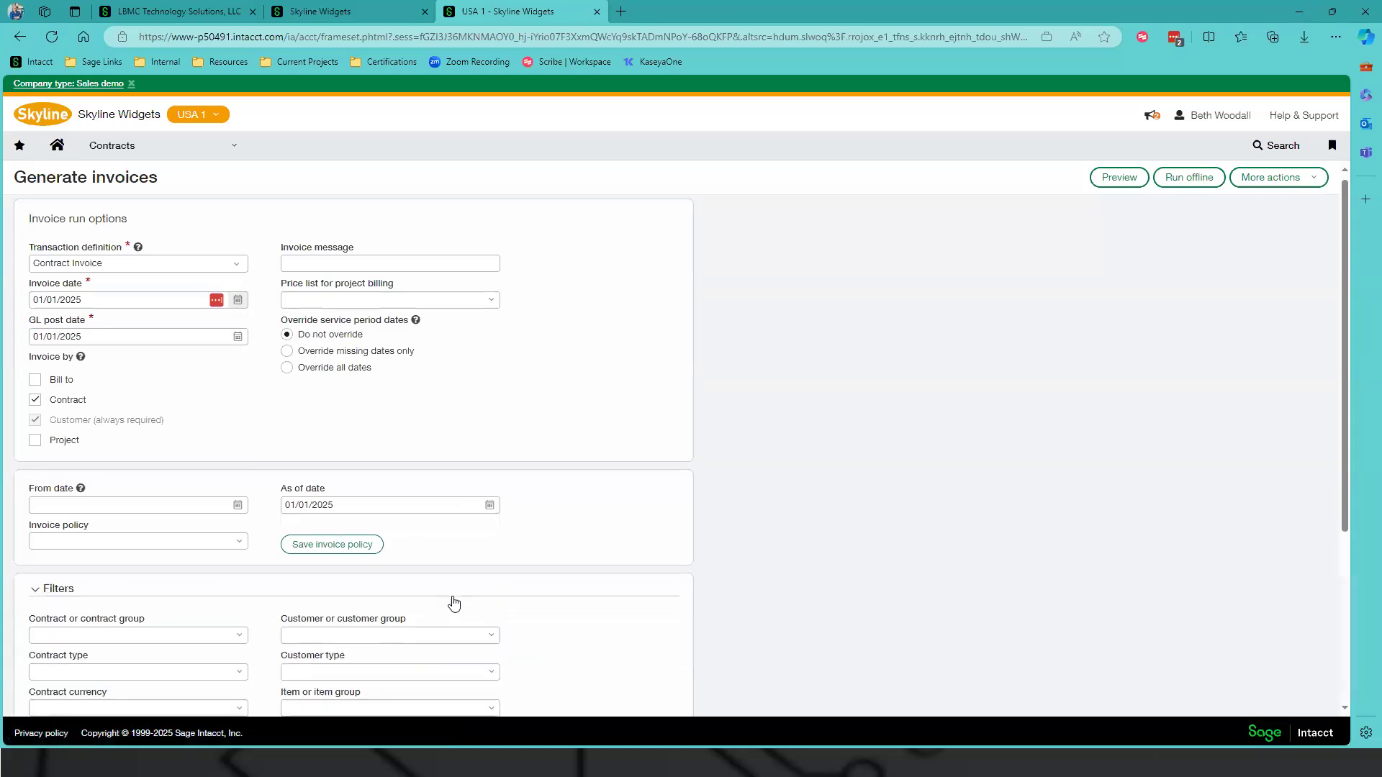
pyautogui.click(240, 391)
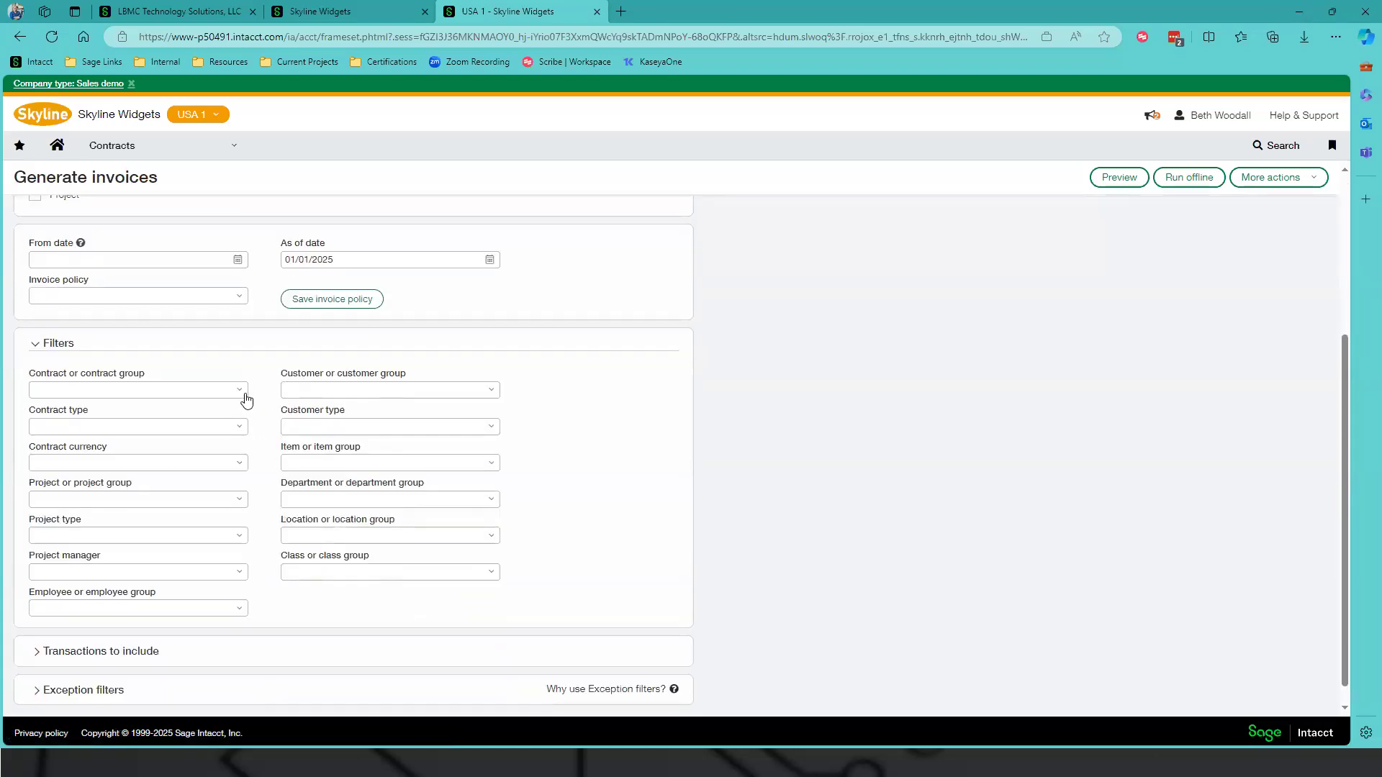
pyautogui.scroll(-15, 370, 595)
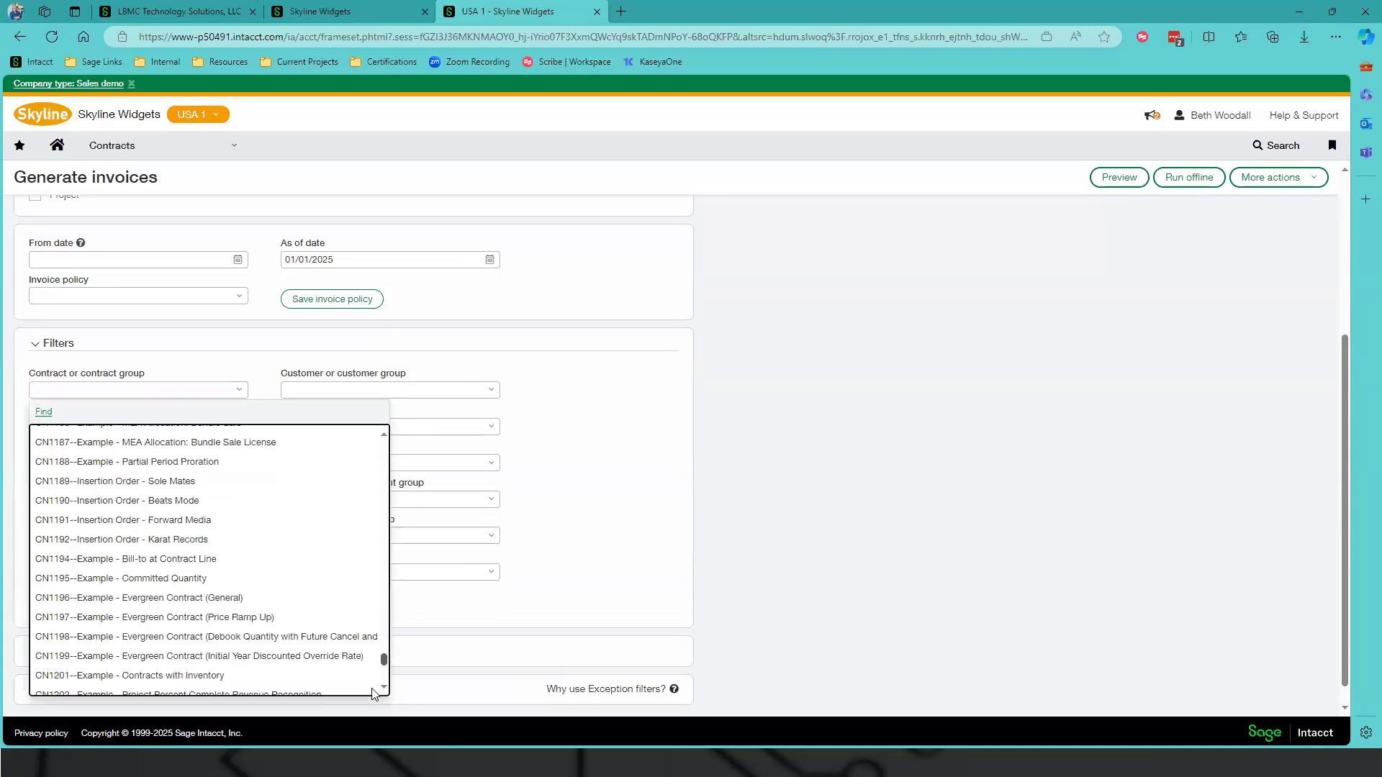
pyautogui.click(143, 687)
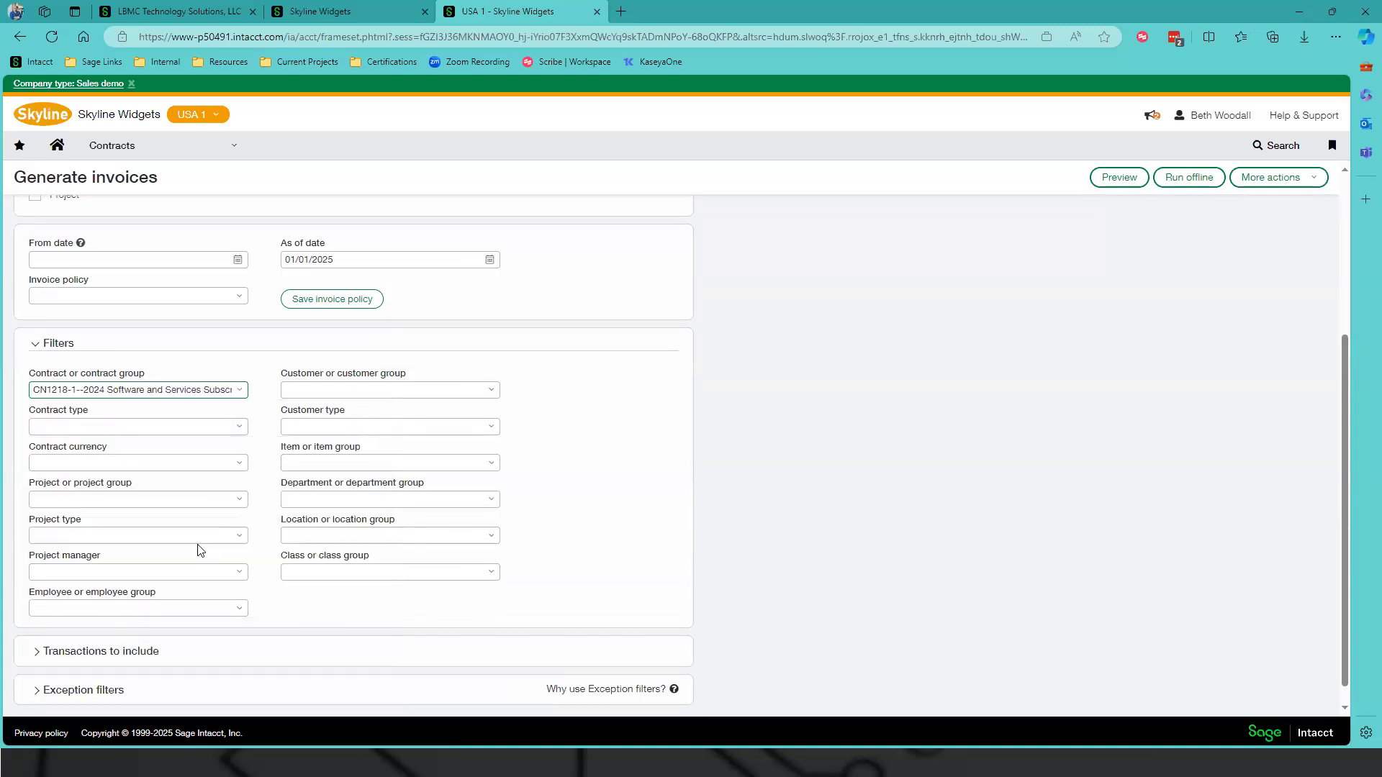
pyautogui.click(1101, 177)
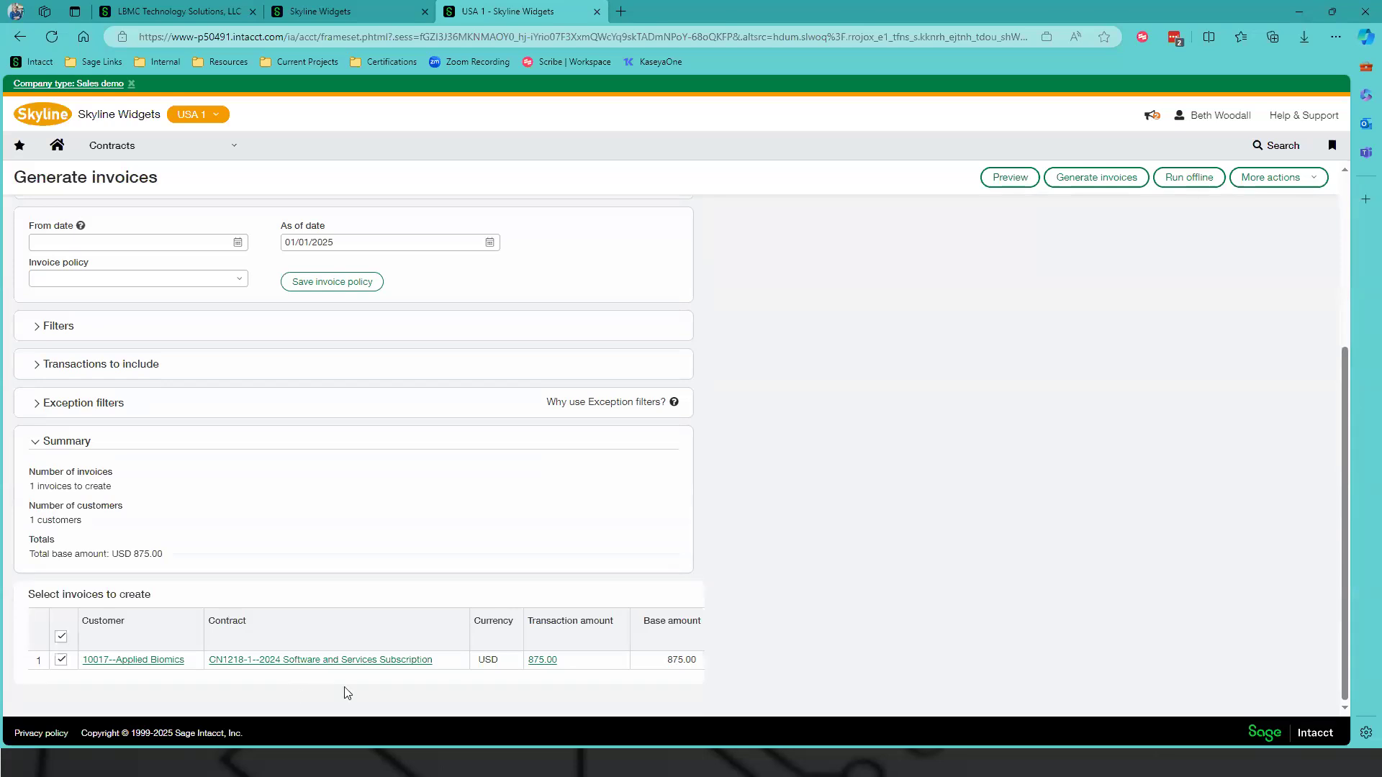
# - Review the previewed invoice's billing schedule entries, try excluding the Additional Module 1 Subscription entry, and close the review without saving
pyautogui.click(540, 662)
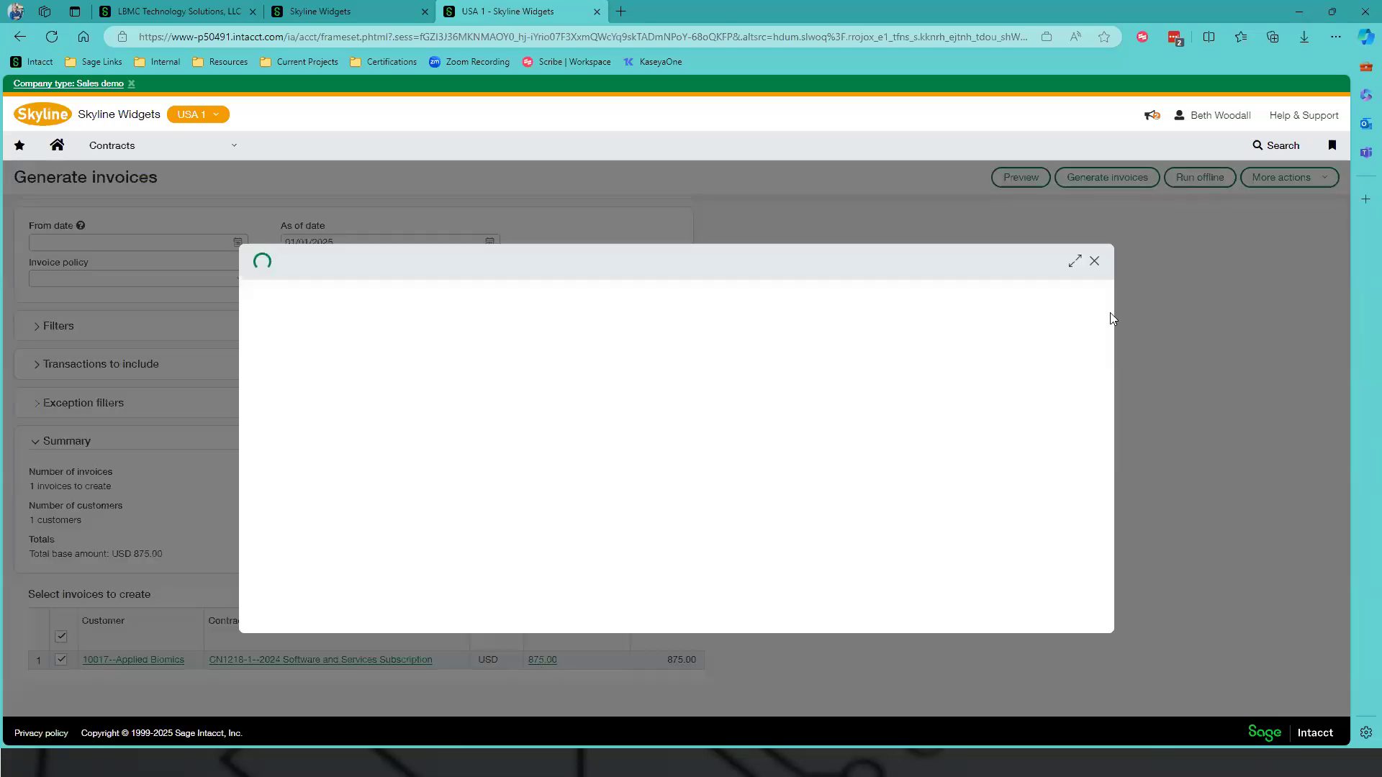
pyautogui.click(1075, 263)
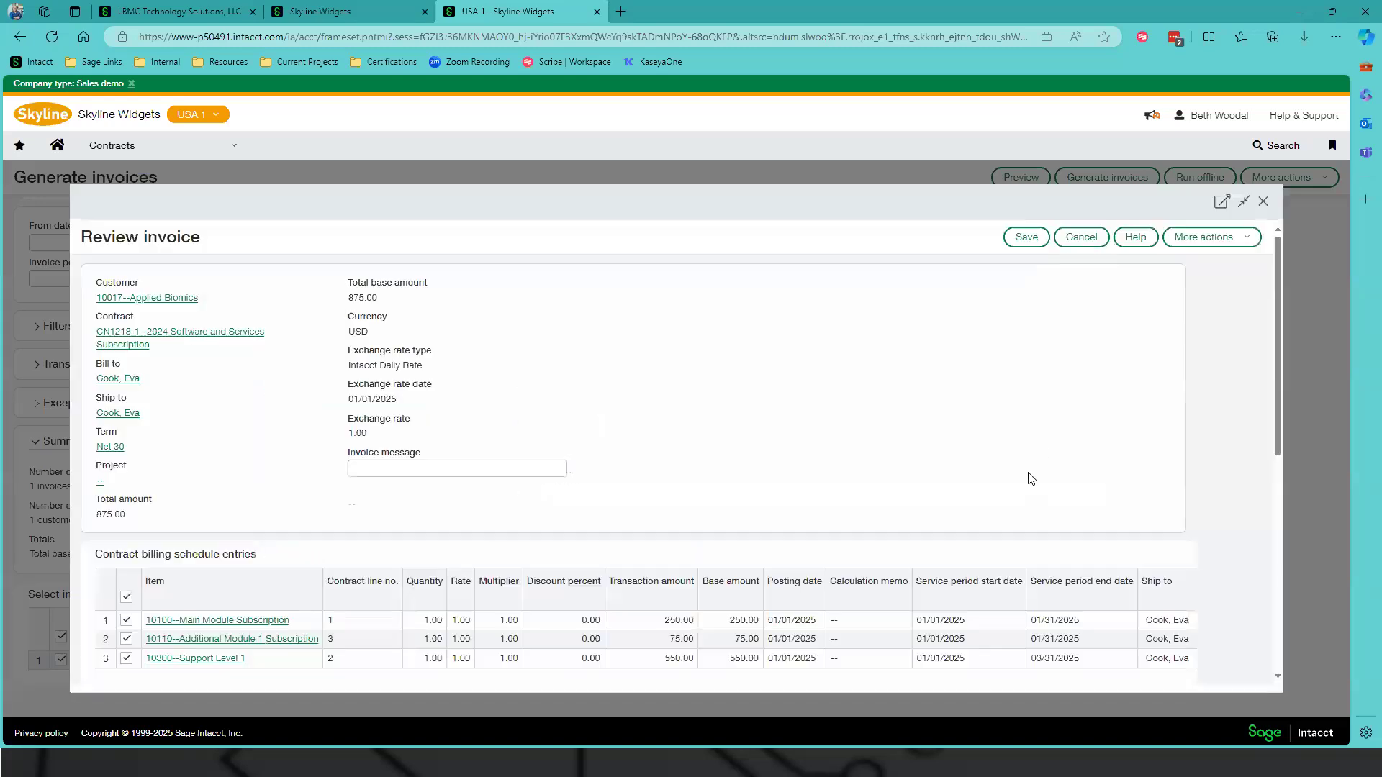
pyautogui.scroll(-4, 1033, 478)
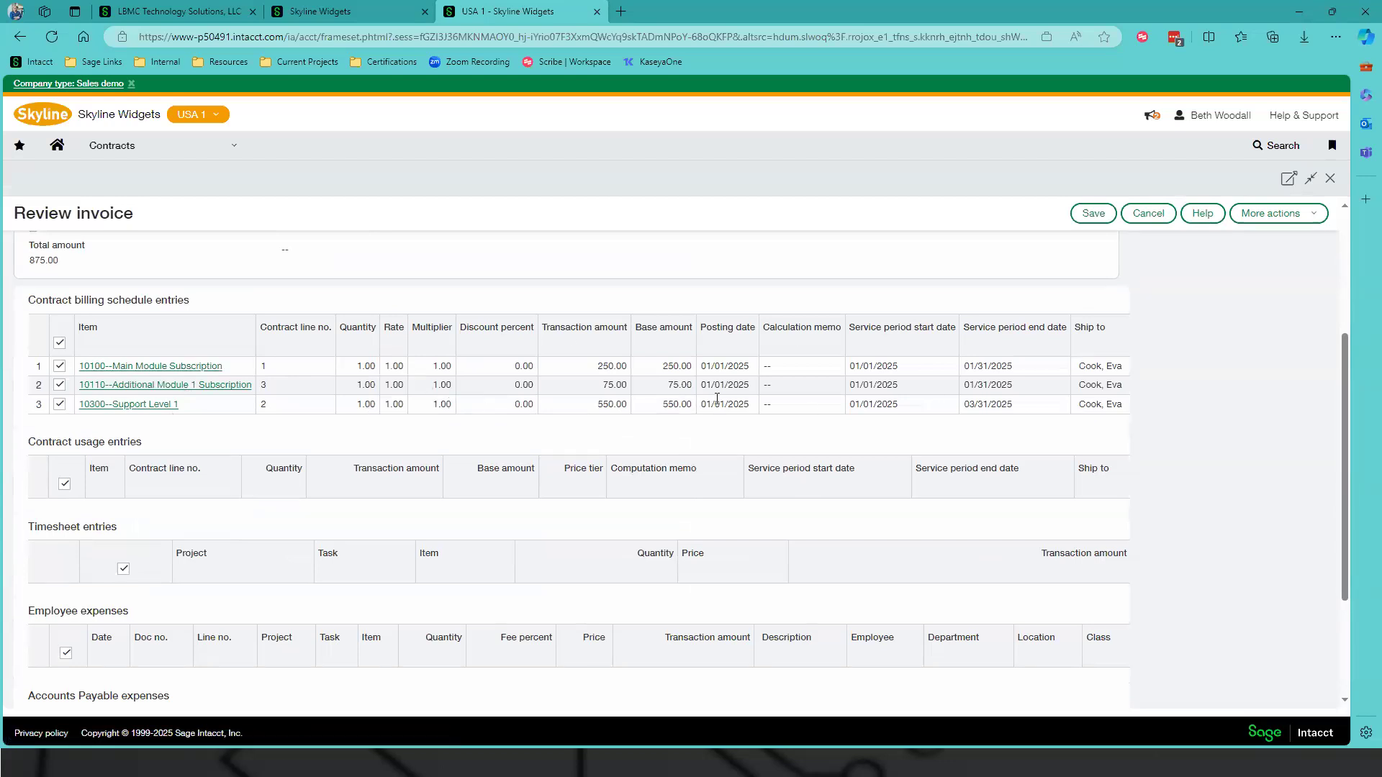
pyautogui.click(60, 388)
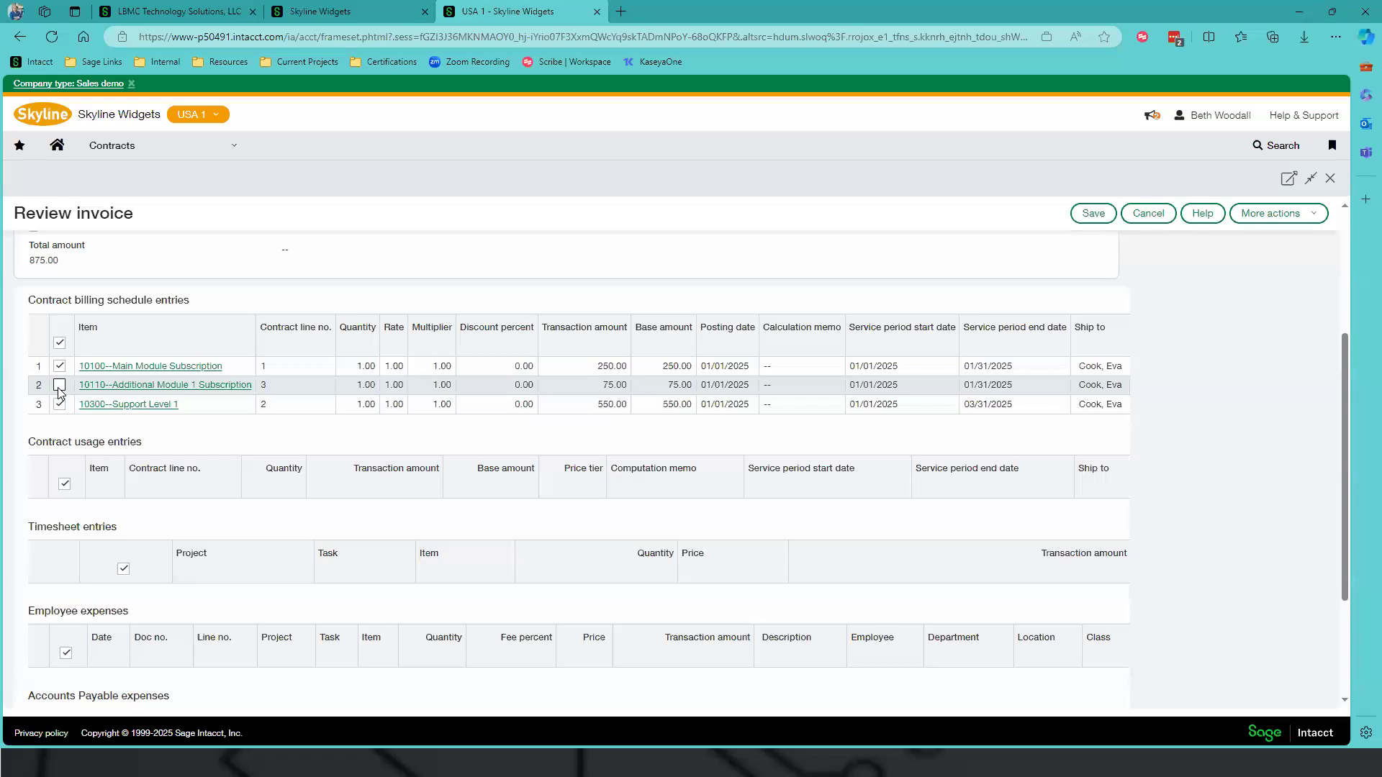
pyautogui.click(1329, 181)
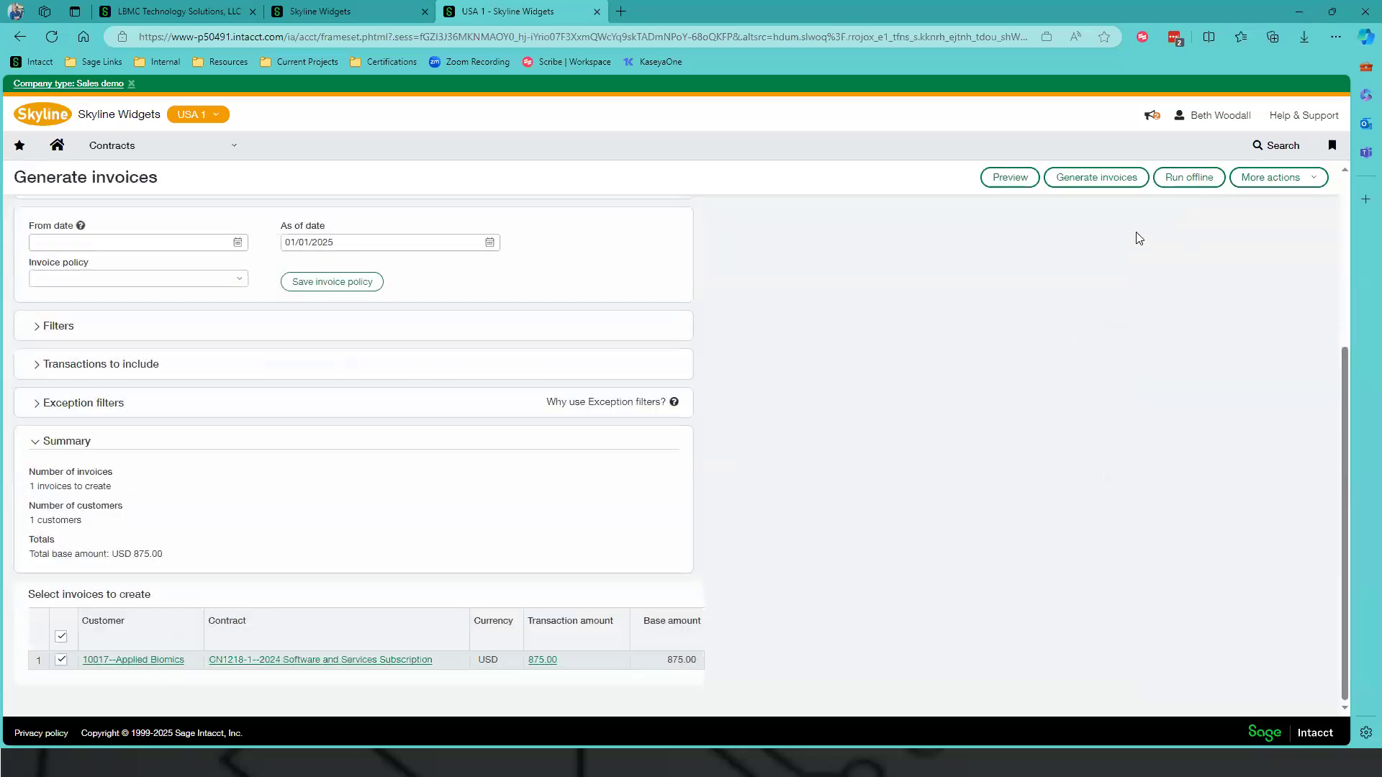
# - Generate the previewed invoice and list the Order Entry transactions in the SaaS Demo - Invoices view
pyautogui.click(1096, 180)
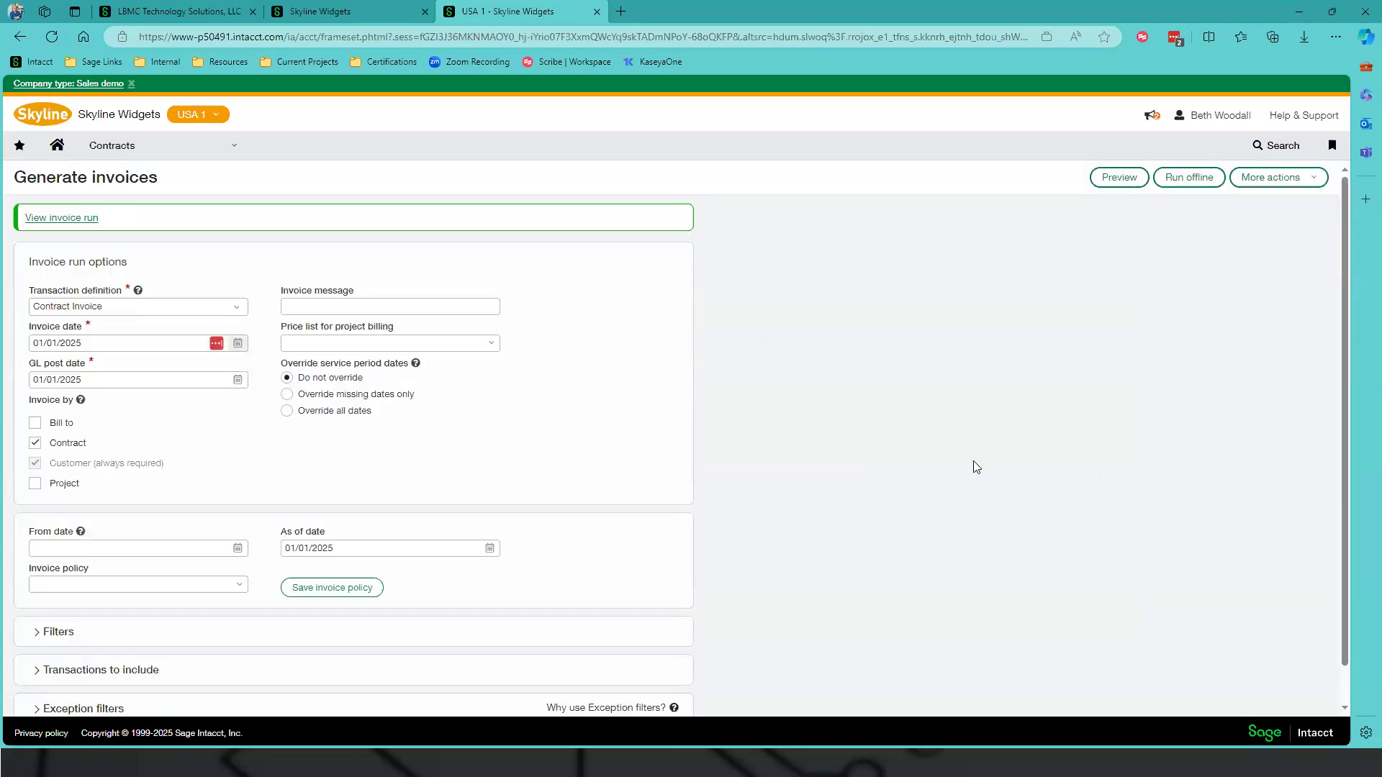
pyautogui.click(173, 146)
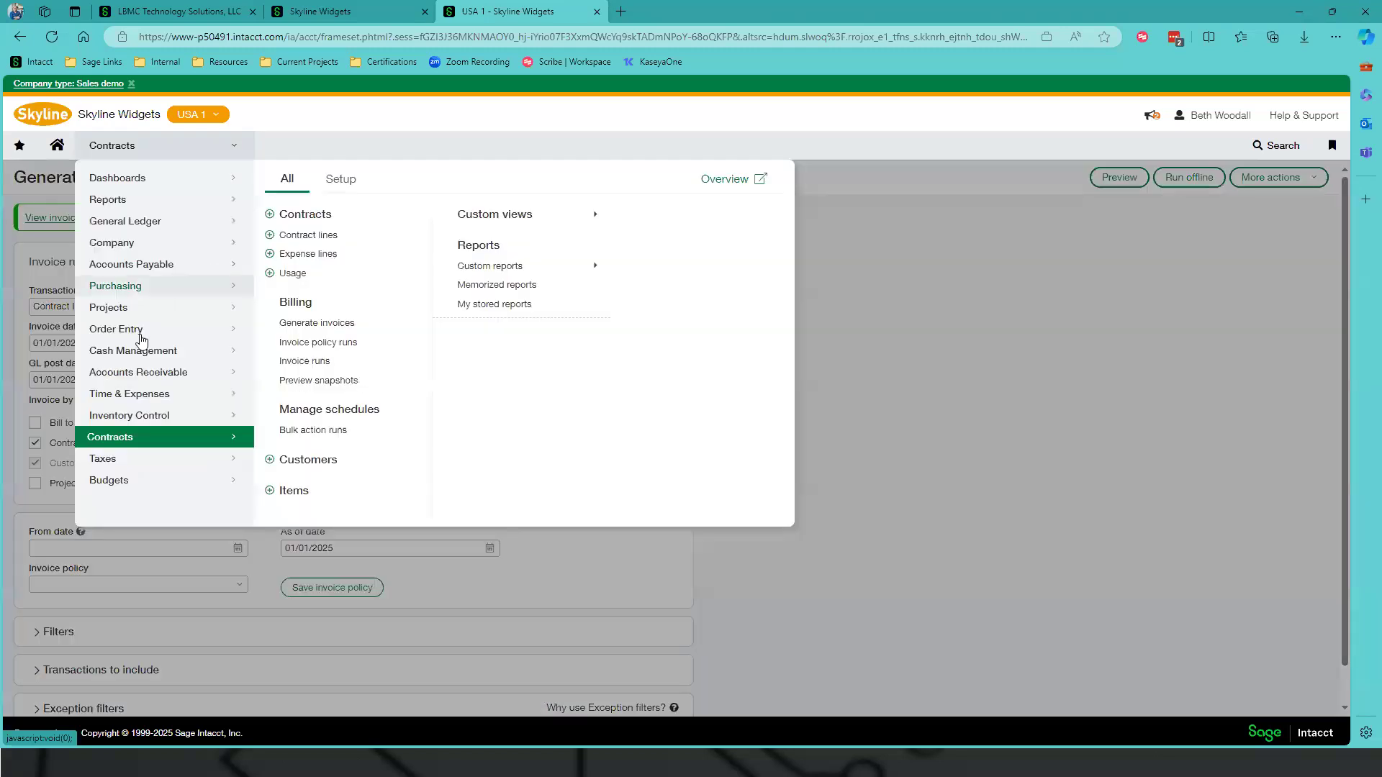
pyautogui.click(139, 337)
pyautogui.click(492, 293)
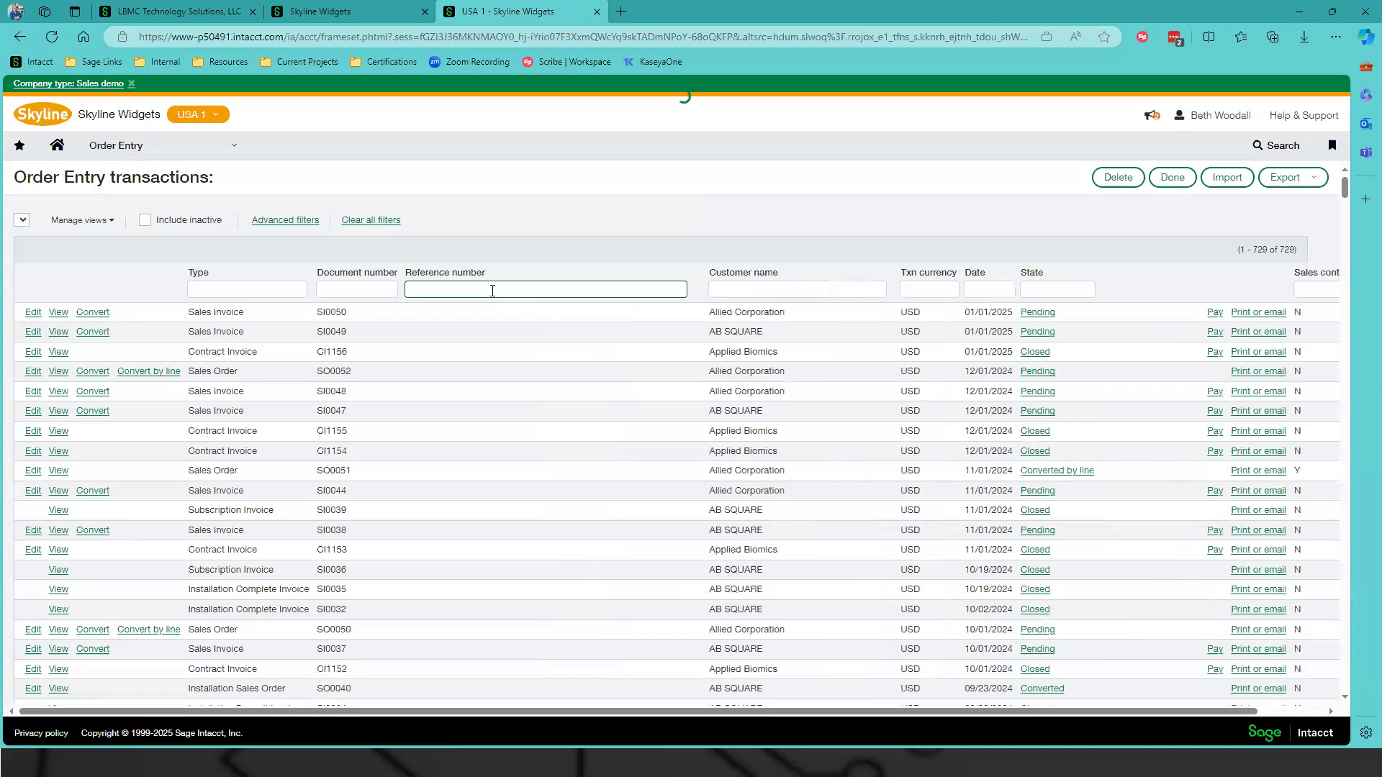
pyautogui.click(24, 220)
pyautogui.click(55, 328)
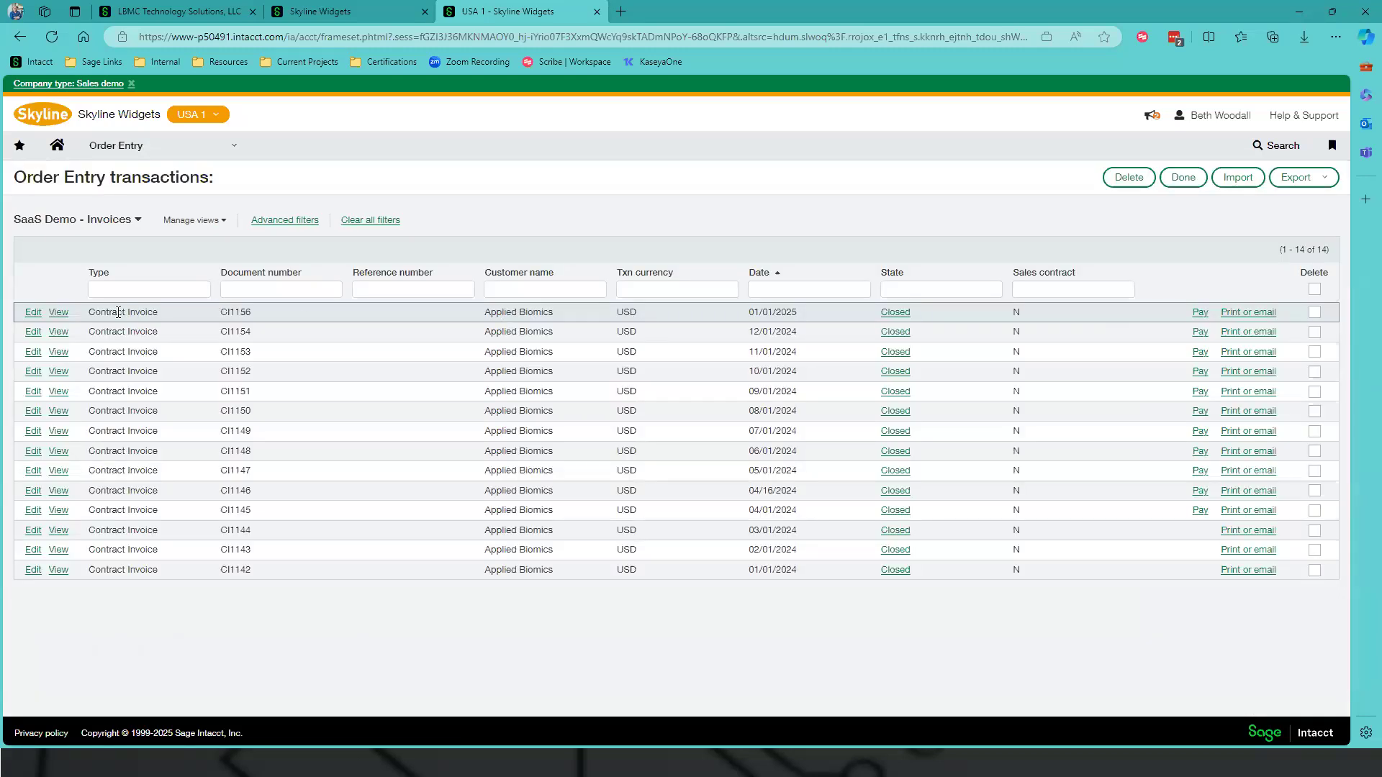
# - Examine the header and item entries of the Applied Biomics contract invoice dated 01/01/2025, and close it
pyautogui.click(57, 312)
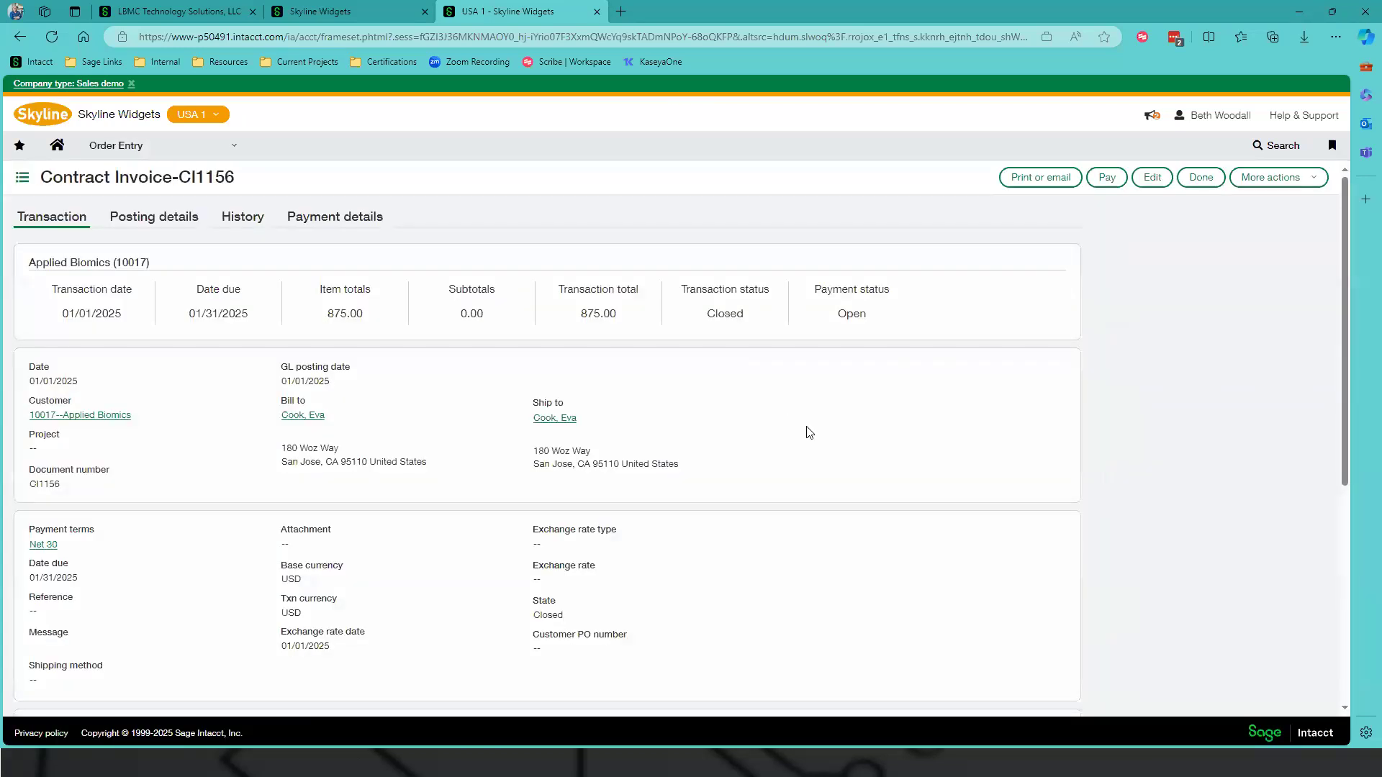
pyautogui.scroll(-5, 1116, 432)
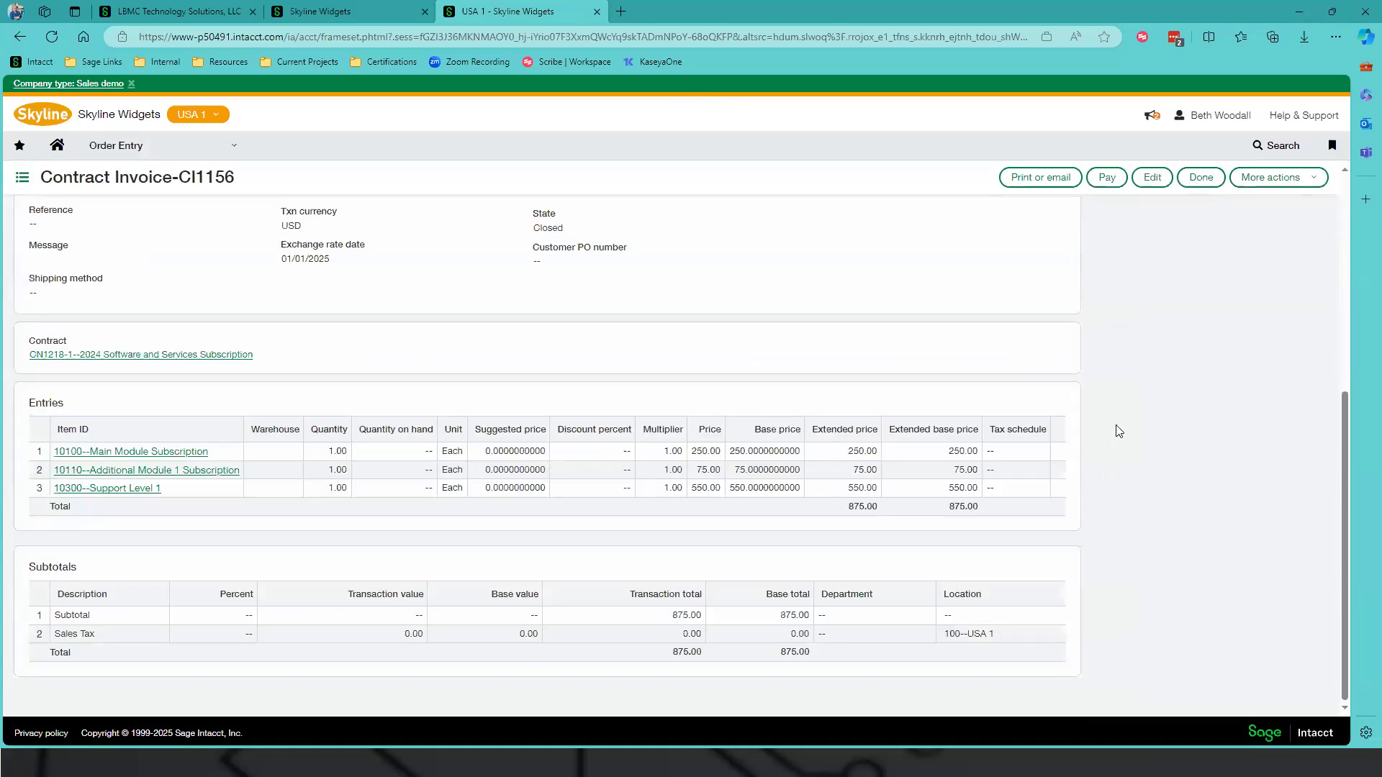
pyautogui.click(1199, 178)
# - View the renewed 2024 Software and Services Subscription contract and examine the billing schedule of its Main Module Subscription line
pyautogui.click(180, 148)
pyautogui.click(154, 438)
pyautogui.click(310, 216)
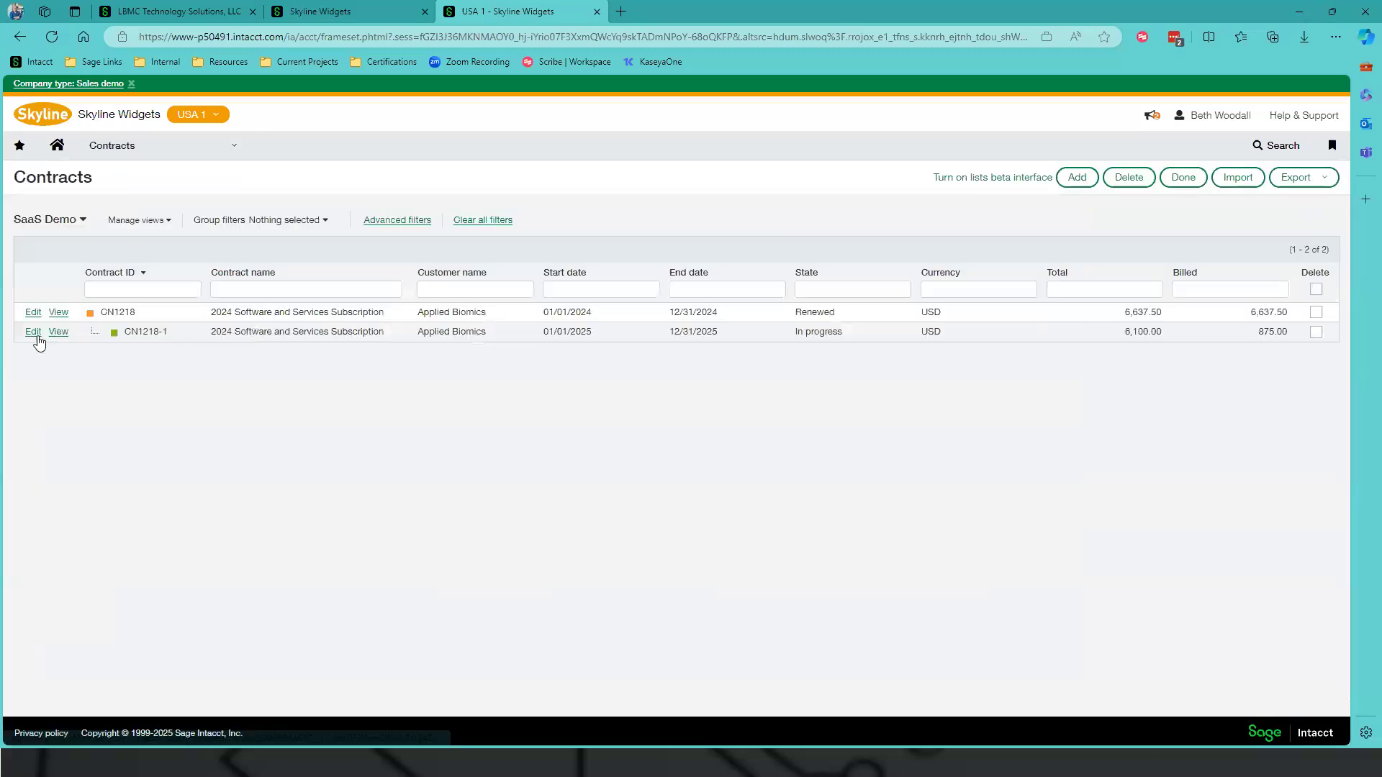
pyautogui.click(58, 333)
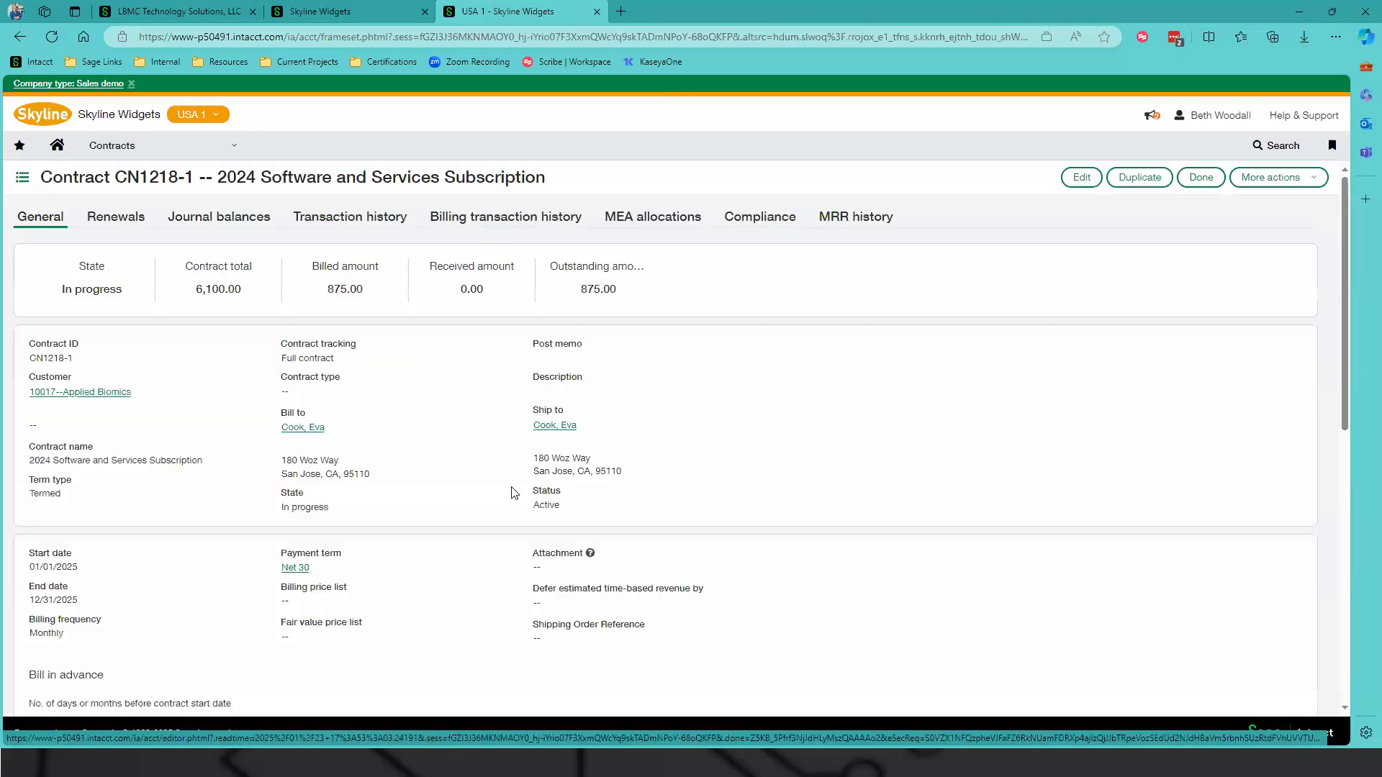
pyautogui.scroll(-10, 884, 490)
pyautogui.click(955, 502)
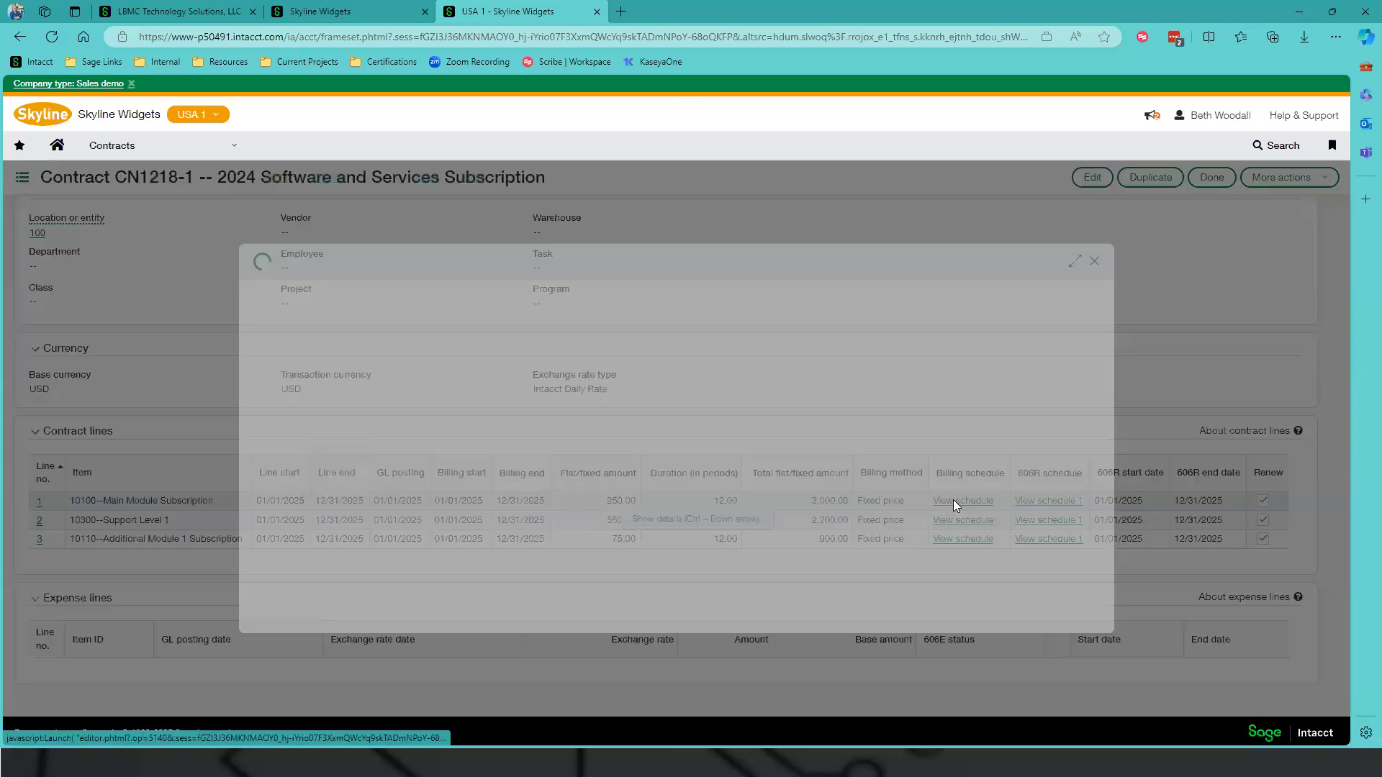
pyautogui.scroll(-3, 848, 515)
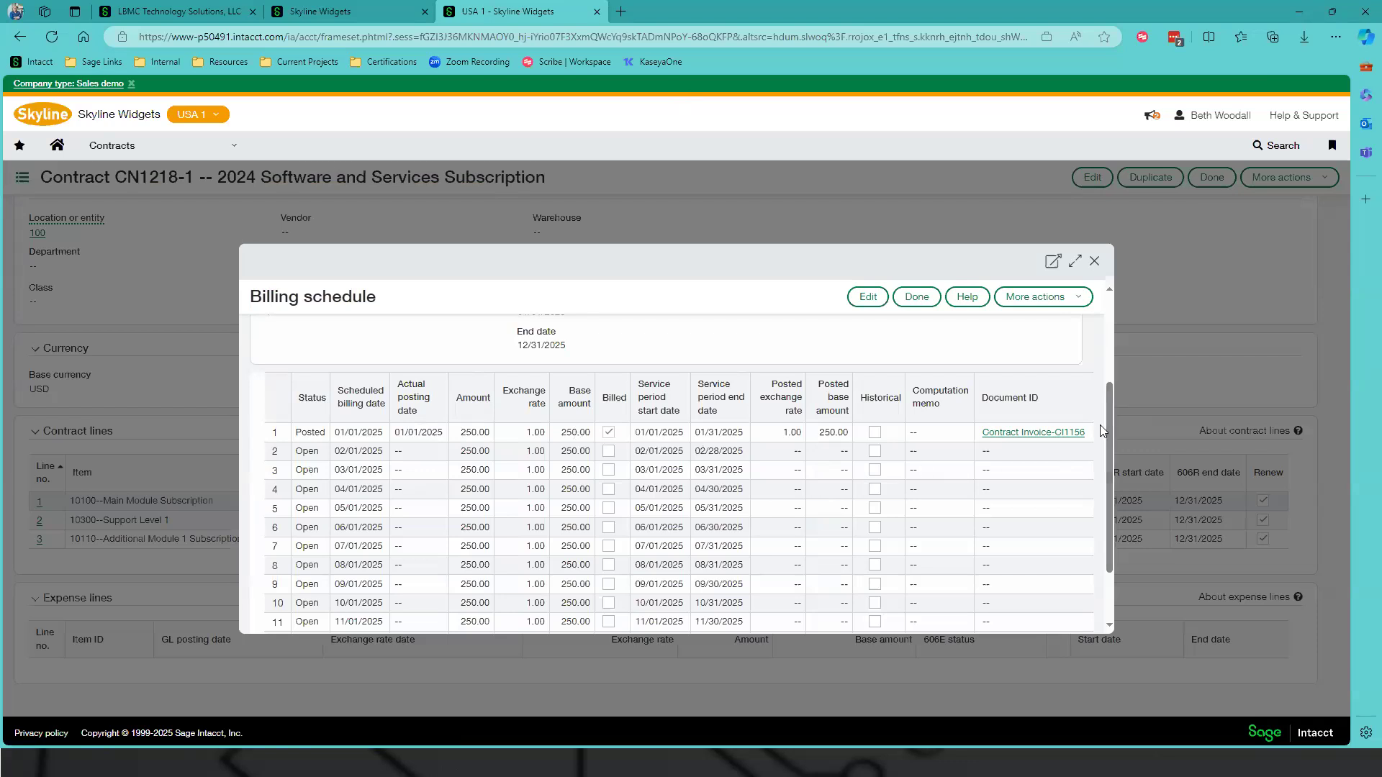
pyautogui.click(1094, 262)
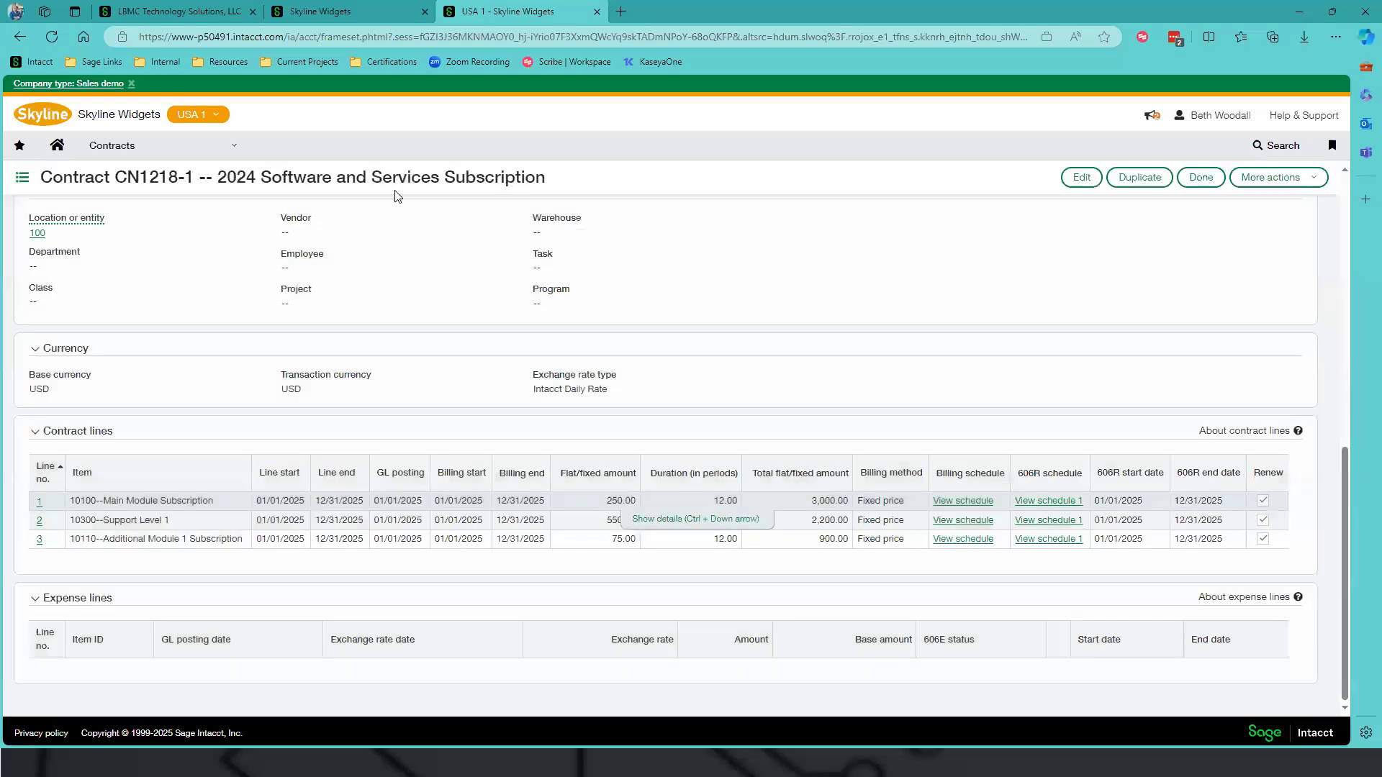
# - Set up schedule posting as of 01/31/2025 for the renewed 2024 Software and Services Subscription contract and preview its revenue schedules
pyautogui.click(180, 149)
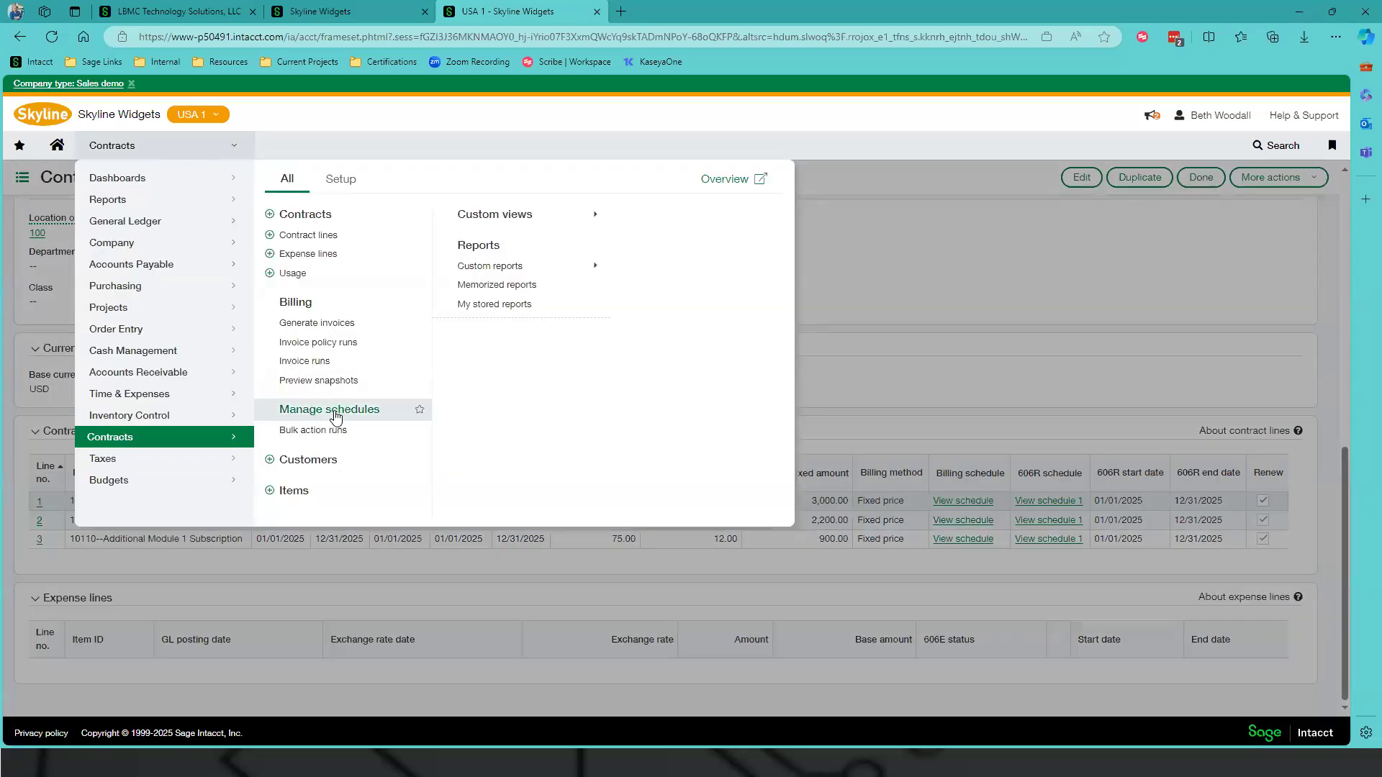
pyautogui.click(333, 410)
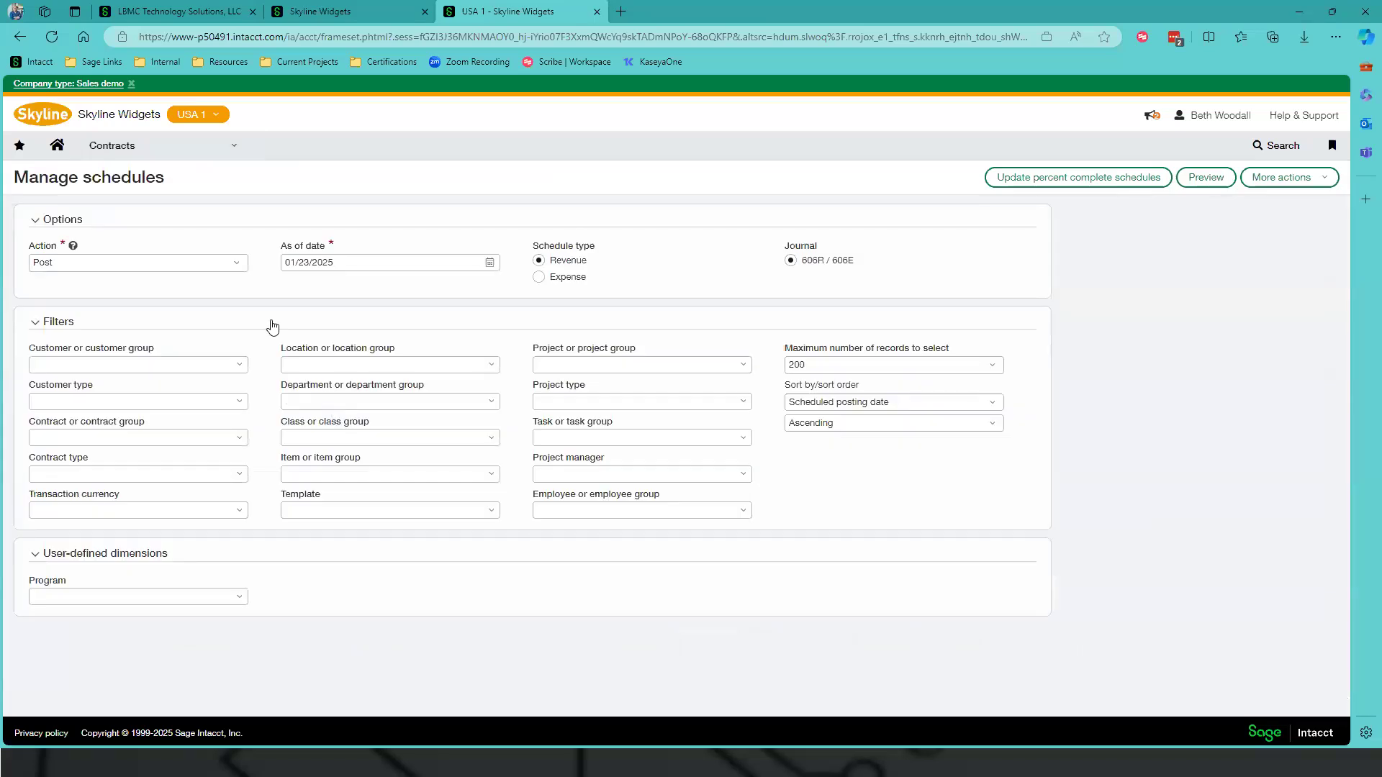
pyautogui.click(488, 264)
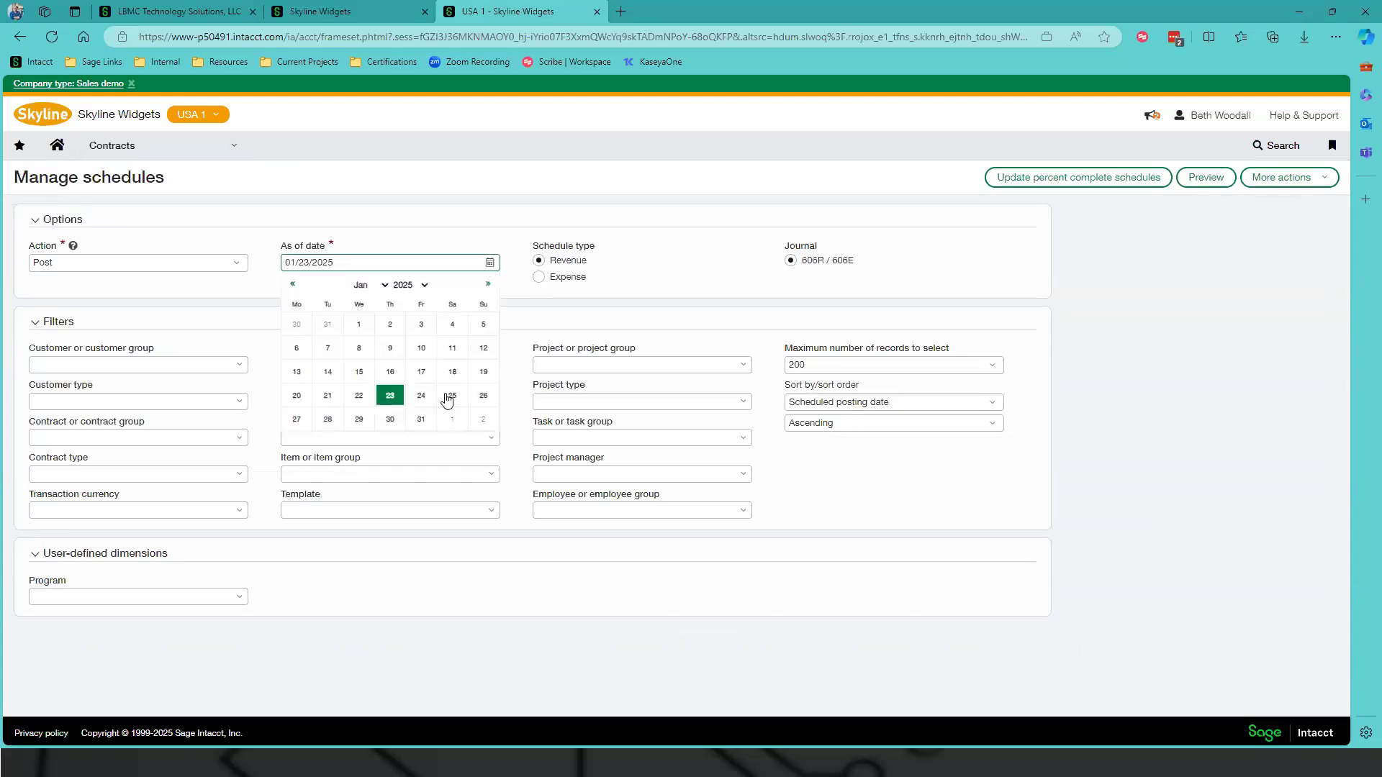
pyautogui.click(423, 423)
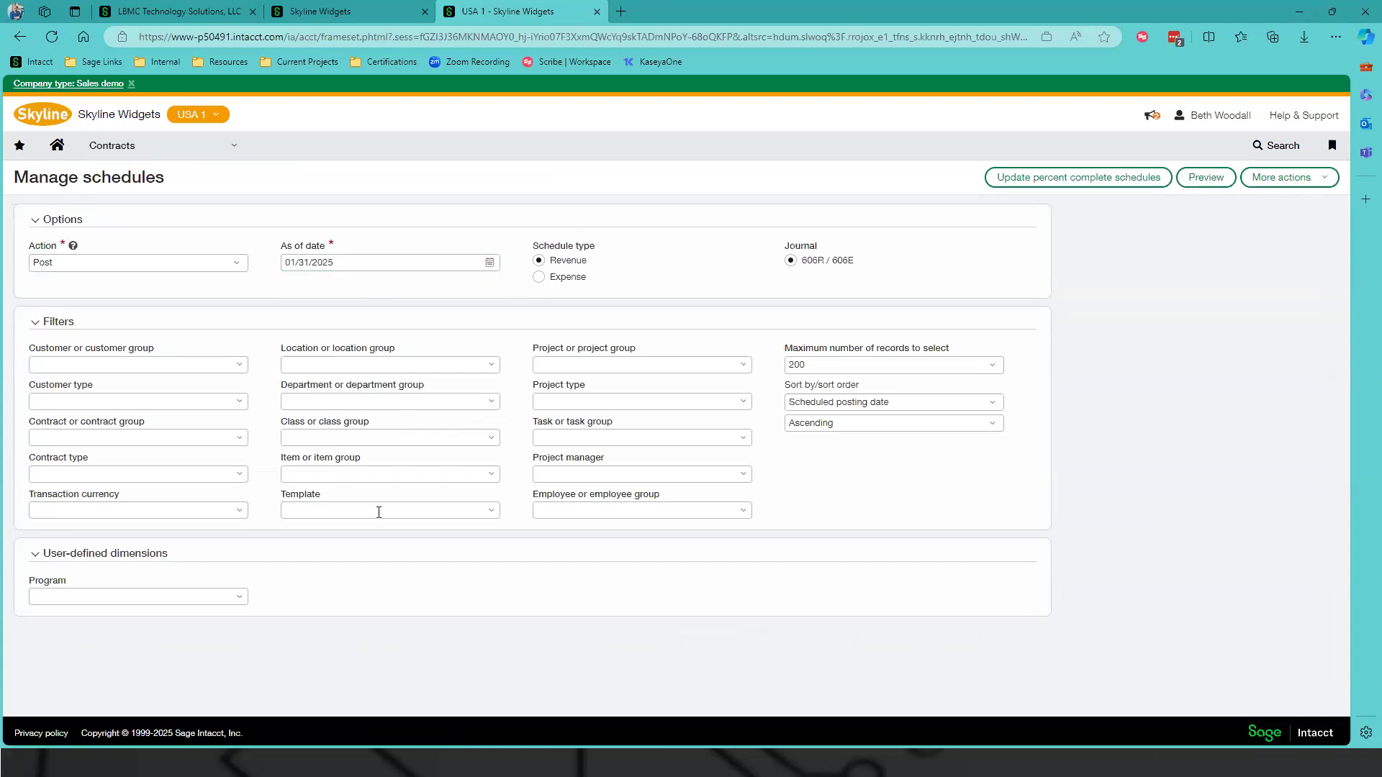
pyautogui.click(241, 439)
pyautogui.moveTo(384, 501); pyautogui.dragTo(247, 704)
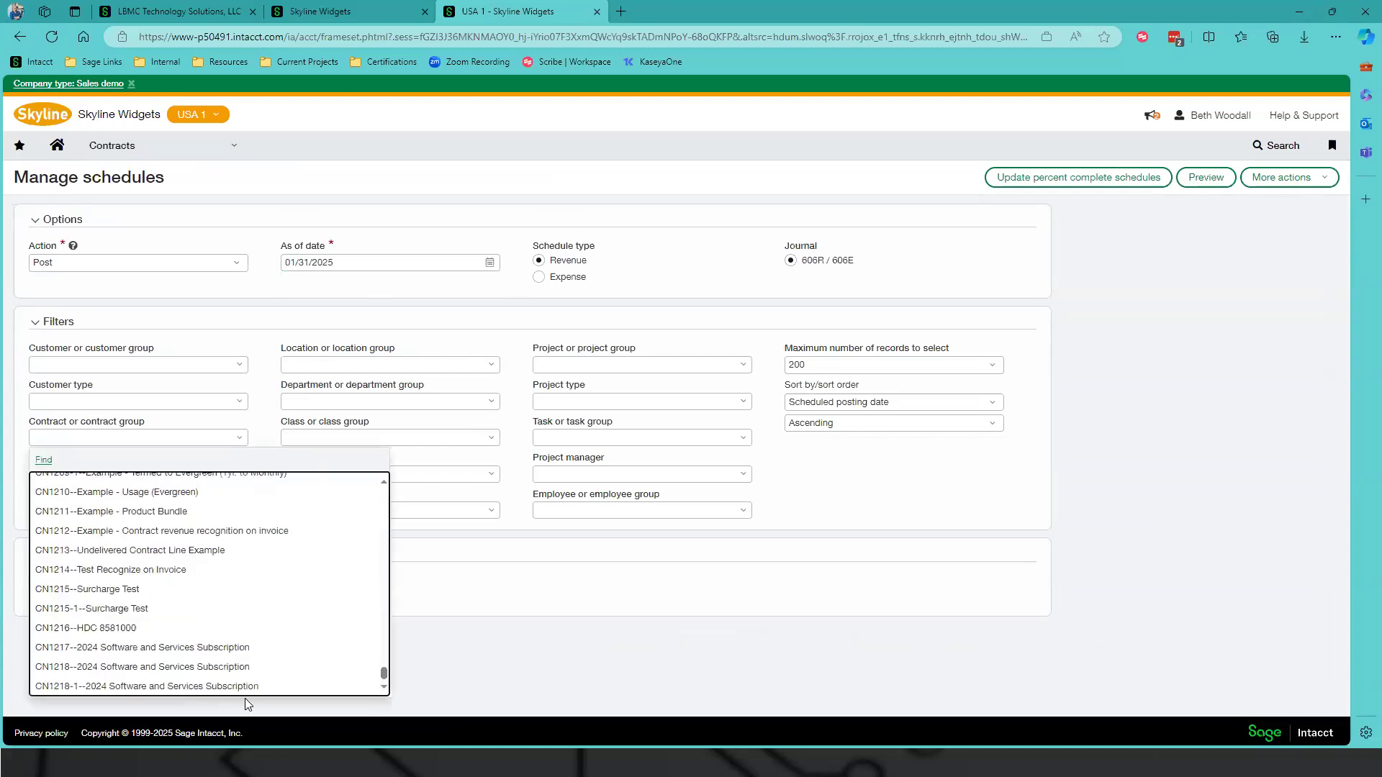
pyautogui.click(212, 689)
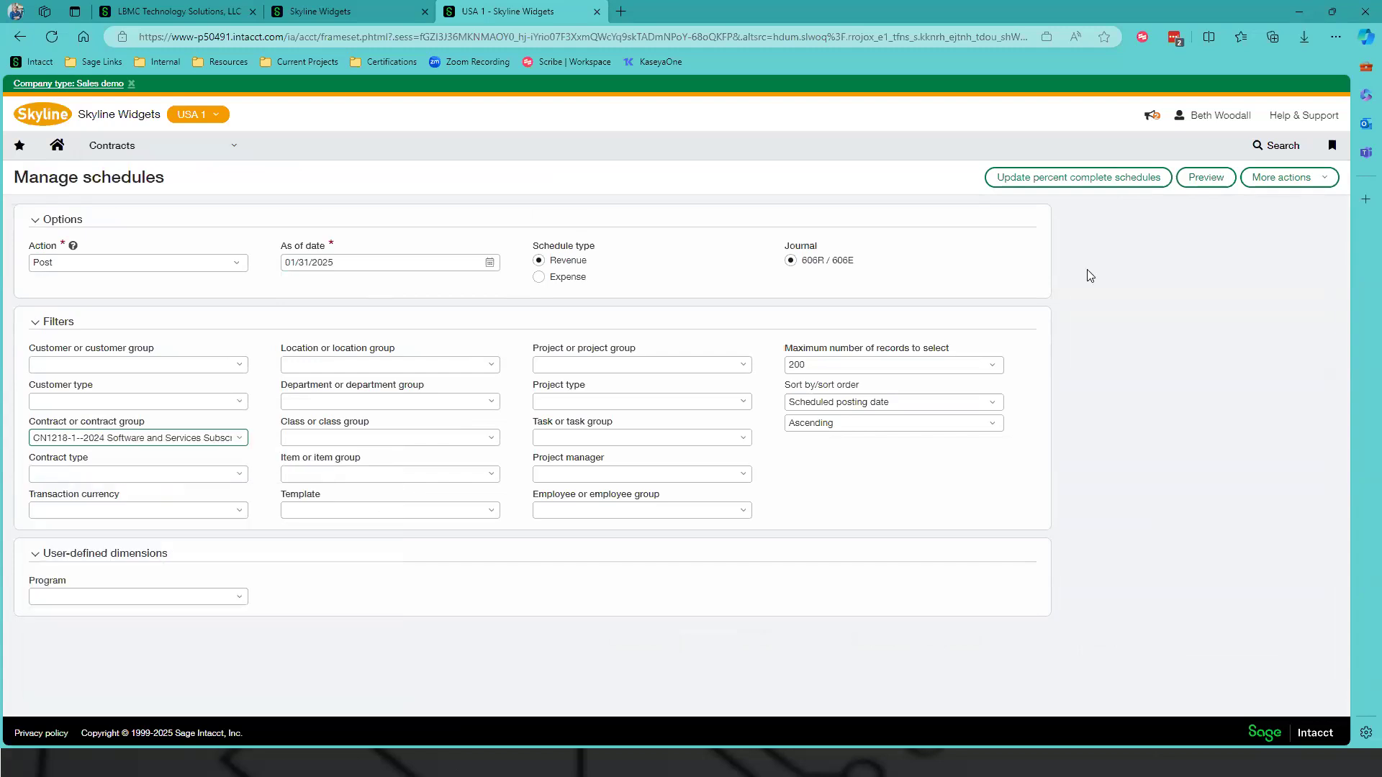
pyautogui.click(1198, 181)
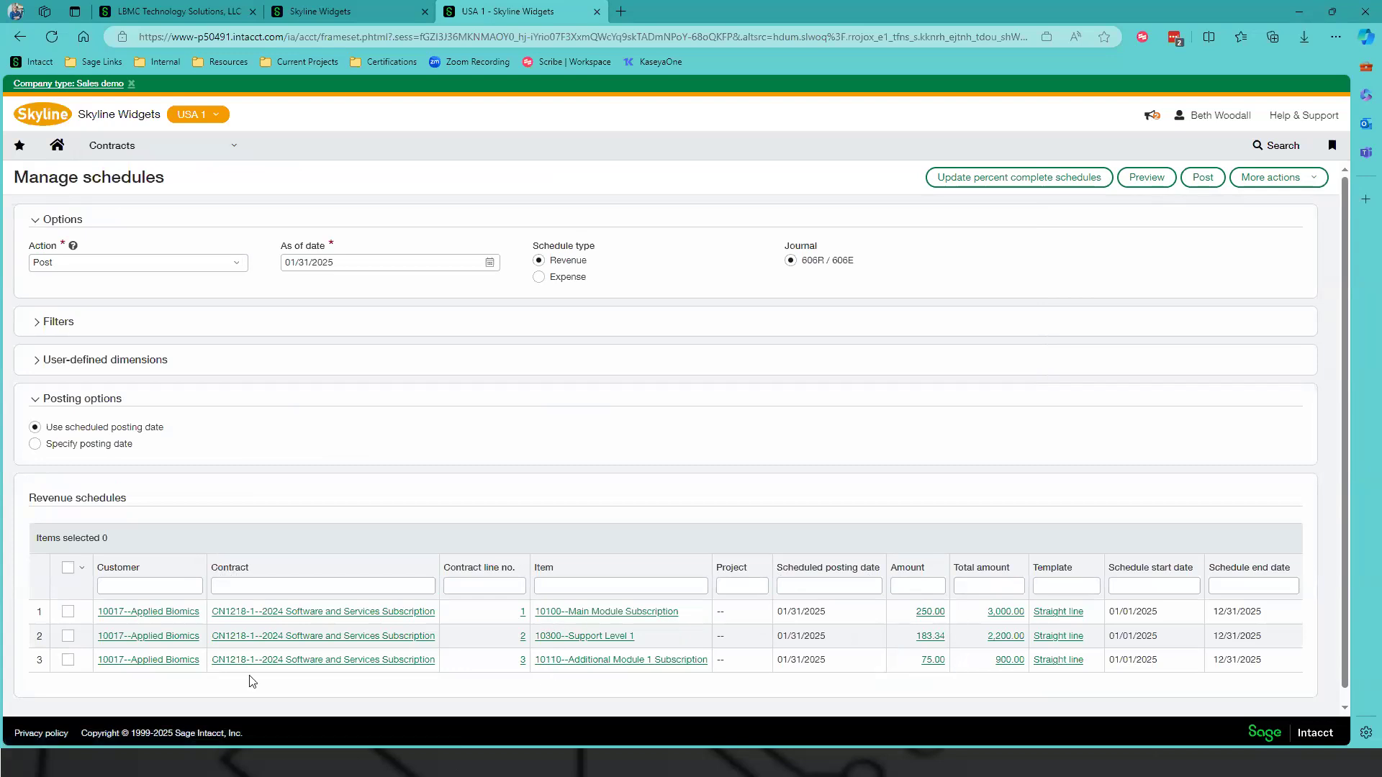
# - Post all the previewed revenue schedules for the renewal and view the bulk action run
pyautogui.click(69, 569)
pyautogui.click(1192, 181)
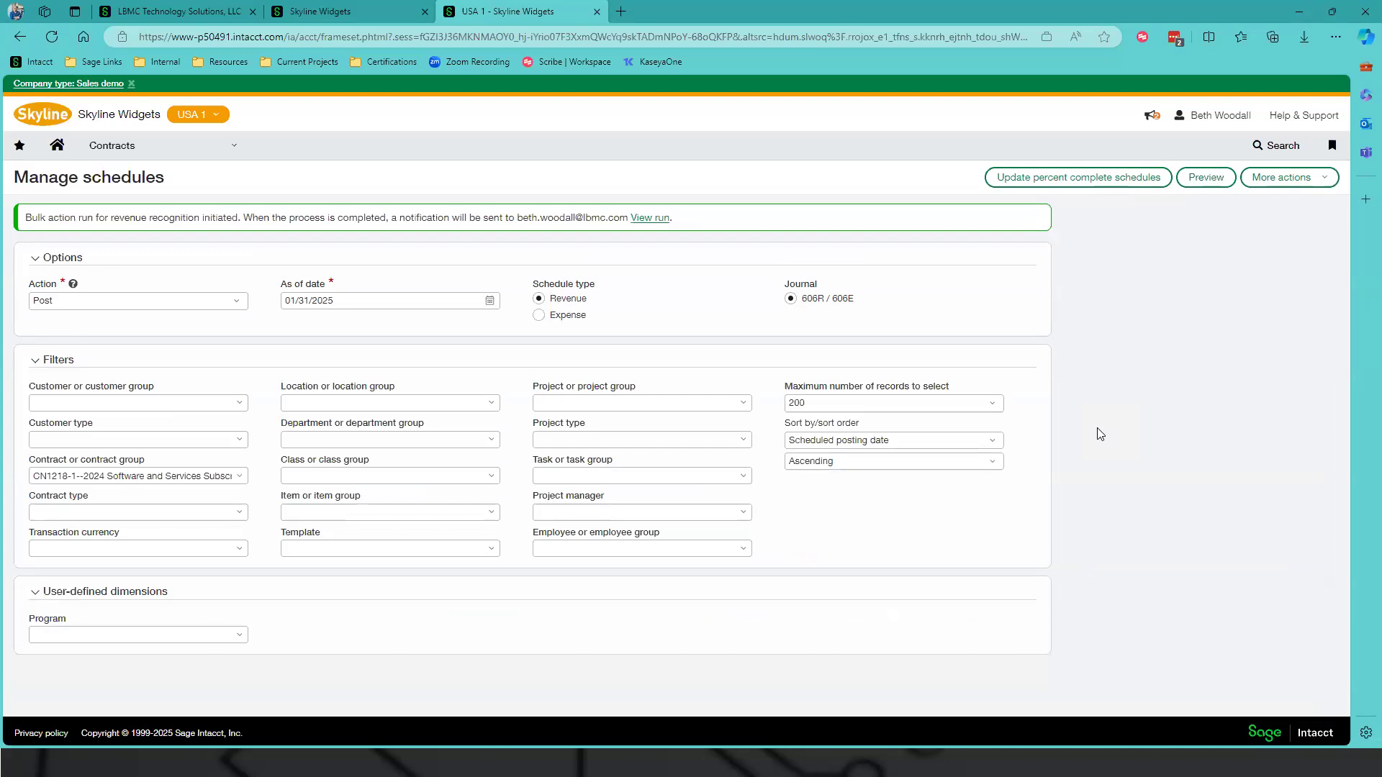
pyautogui.click(648, 224)
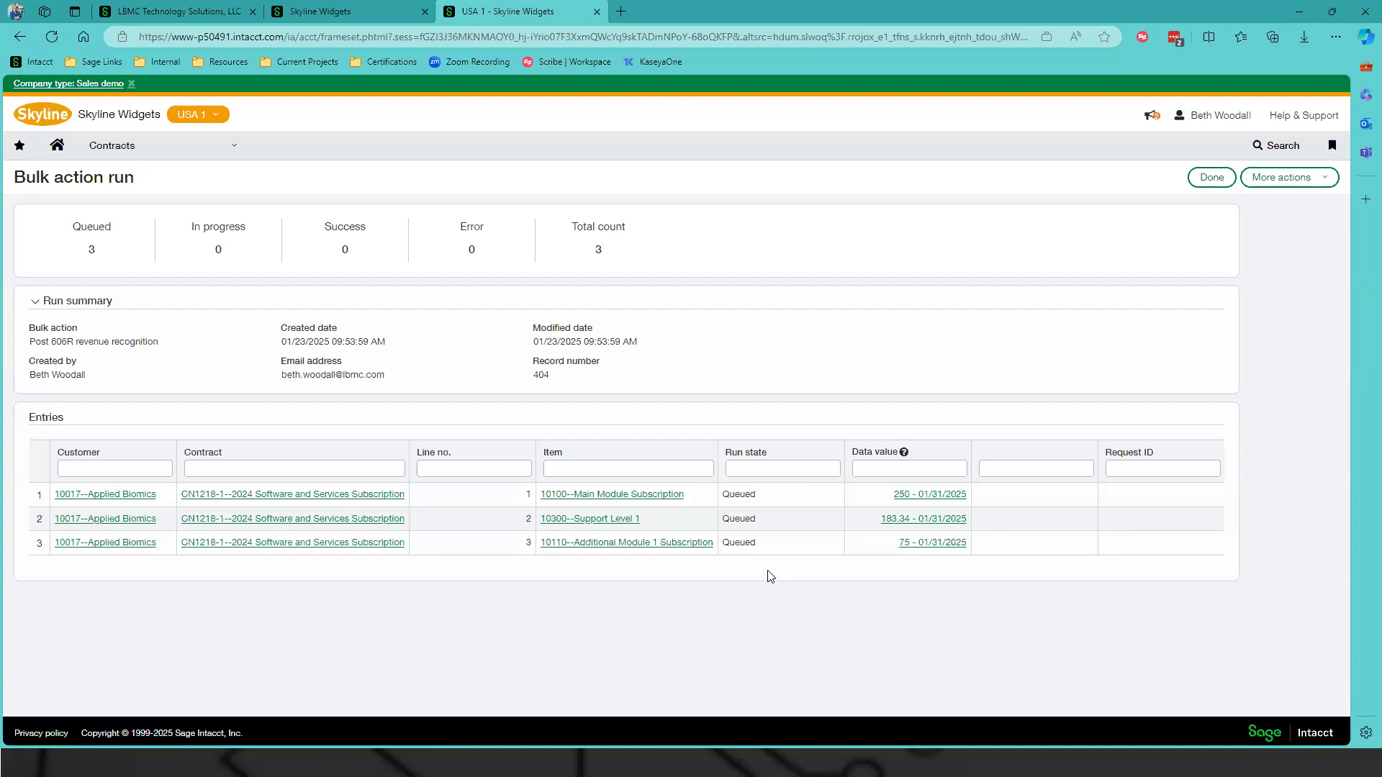
# - Reopen the renewed contract for viewing and examine the Main Module Subscription line's 606R revenue schedule at full size
pyautogui.click(172, 147)
pyautogui.click(305, 213)
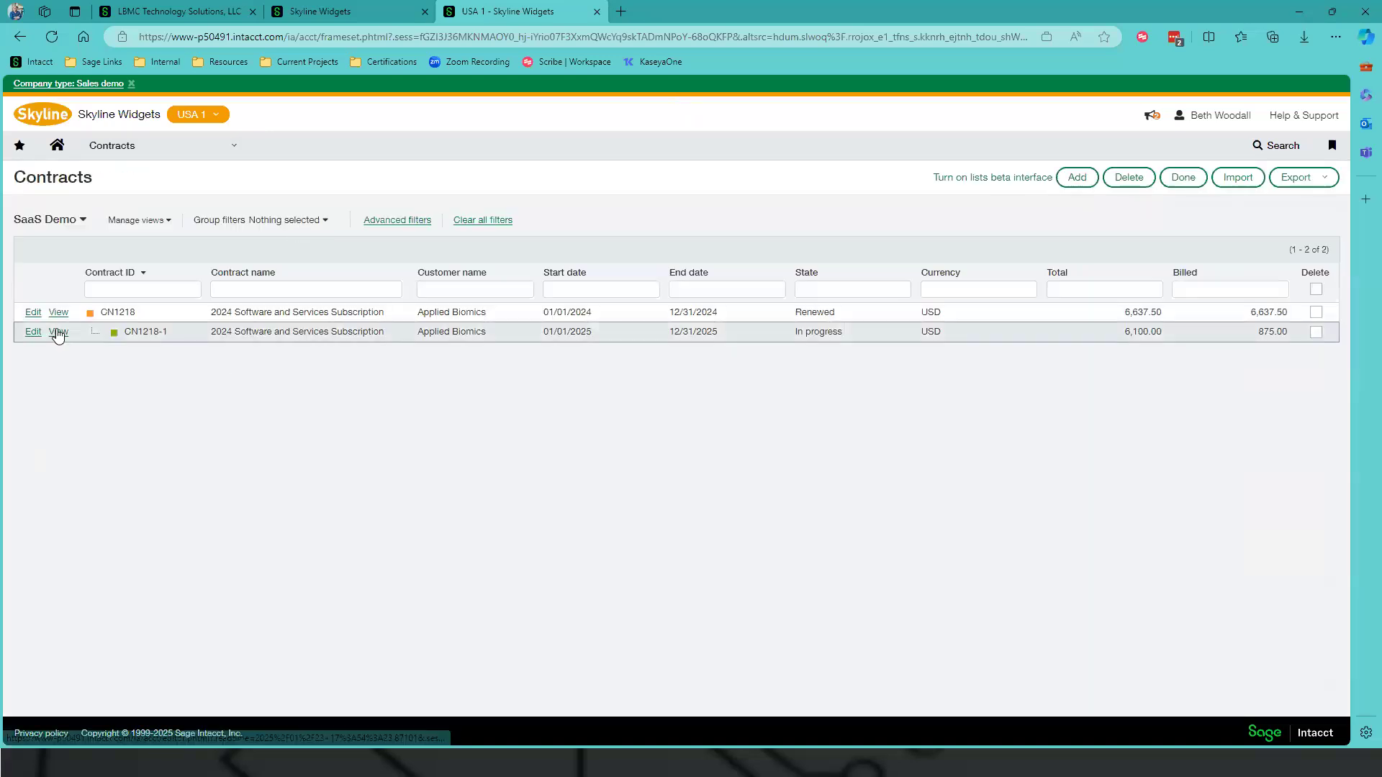
pyautogui.click(57, 332)
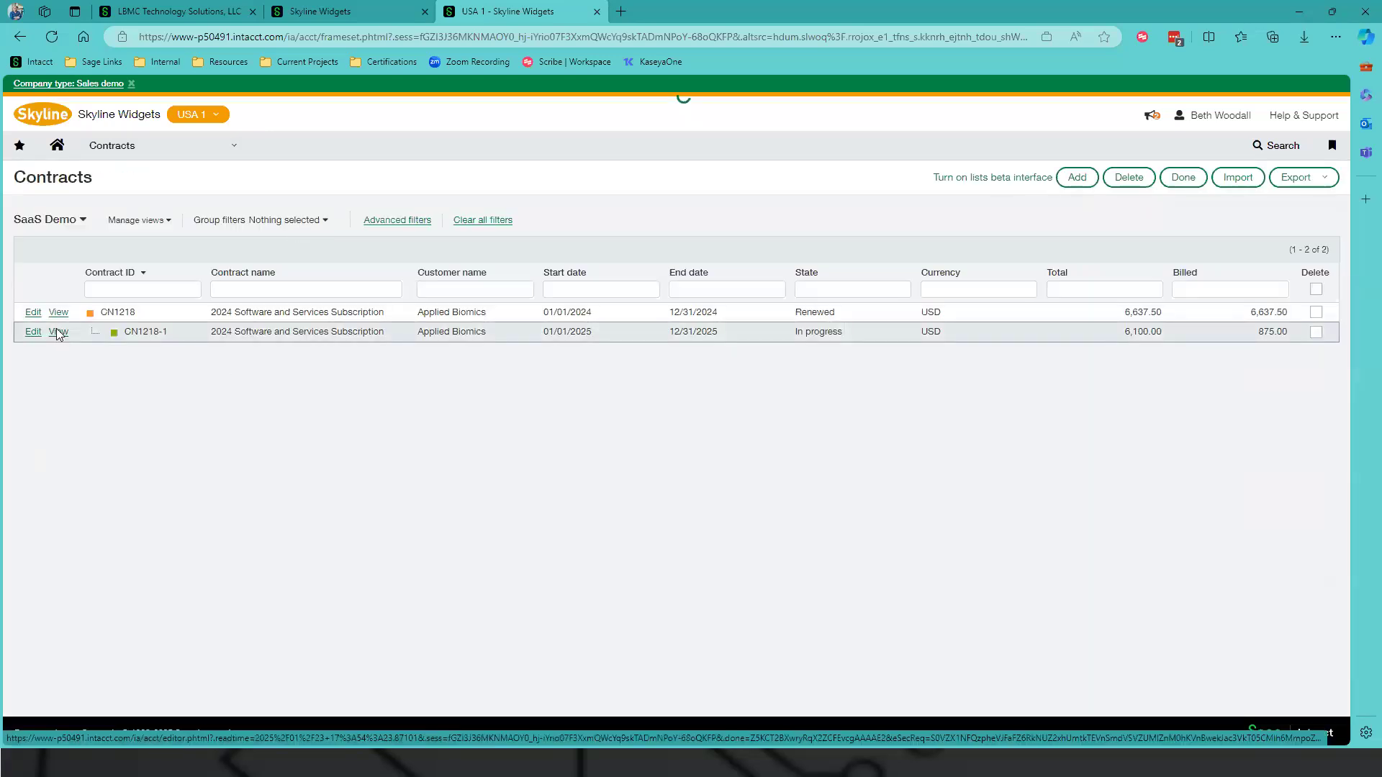
pyautogui.scroll(-10, 1036, 493)
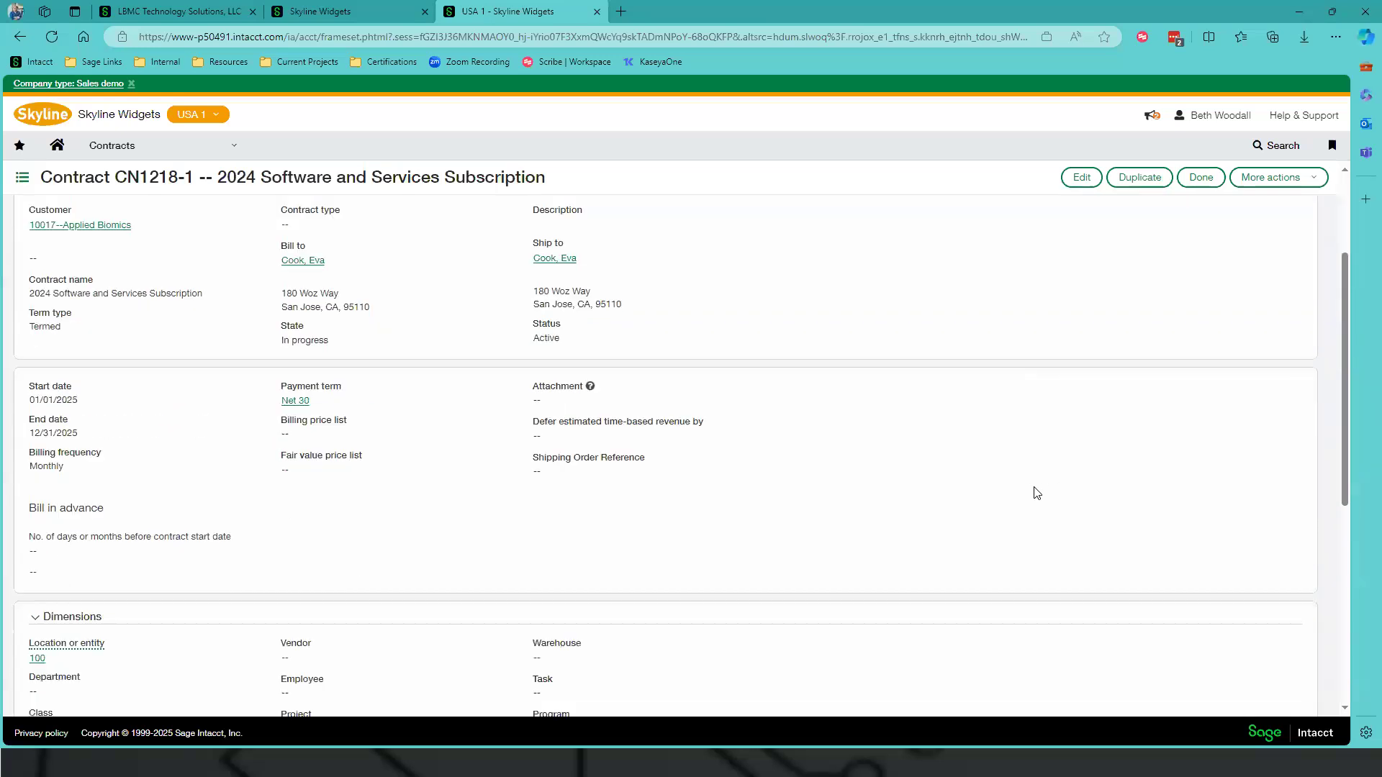
pyautogui.click(1046, 502)
pyautogui.click(1073, 262)
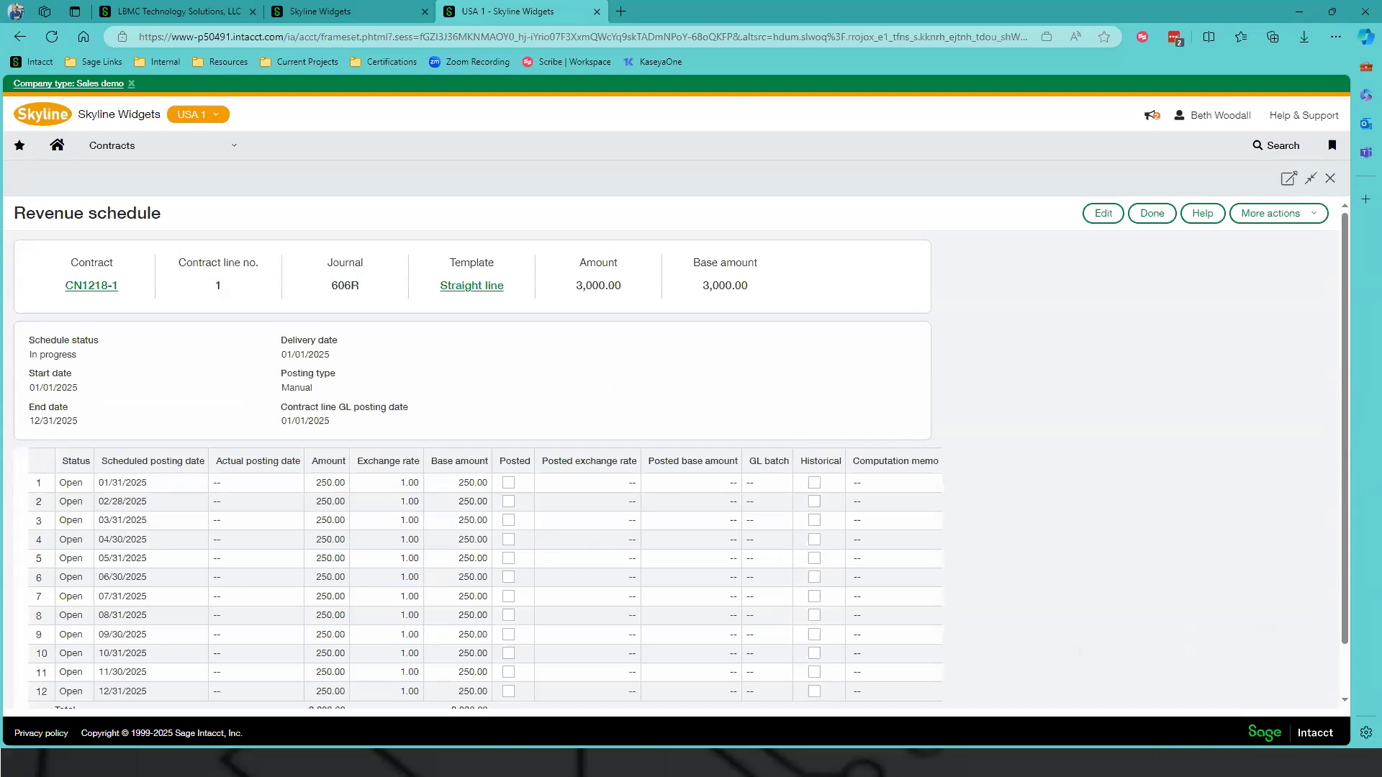
pyautogui.click(1330, 178)
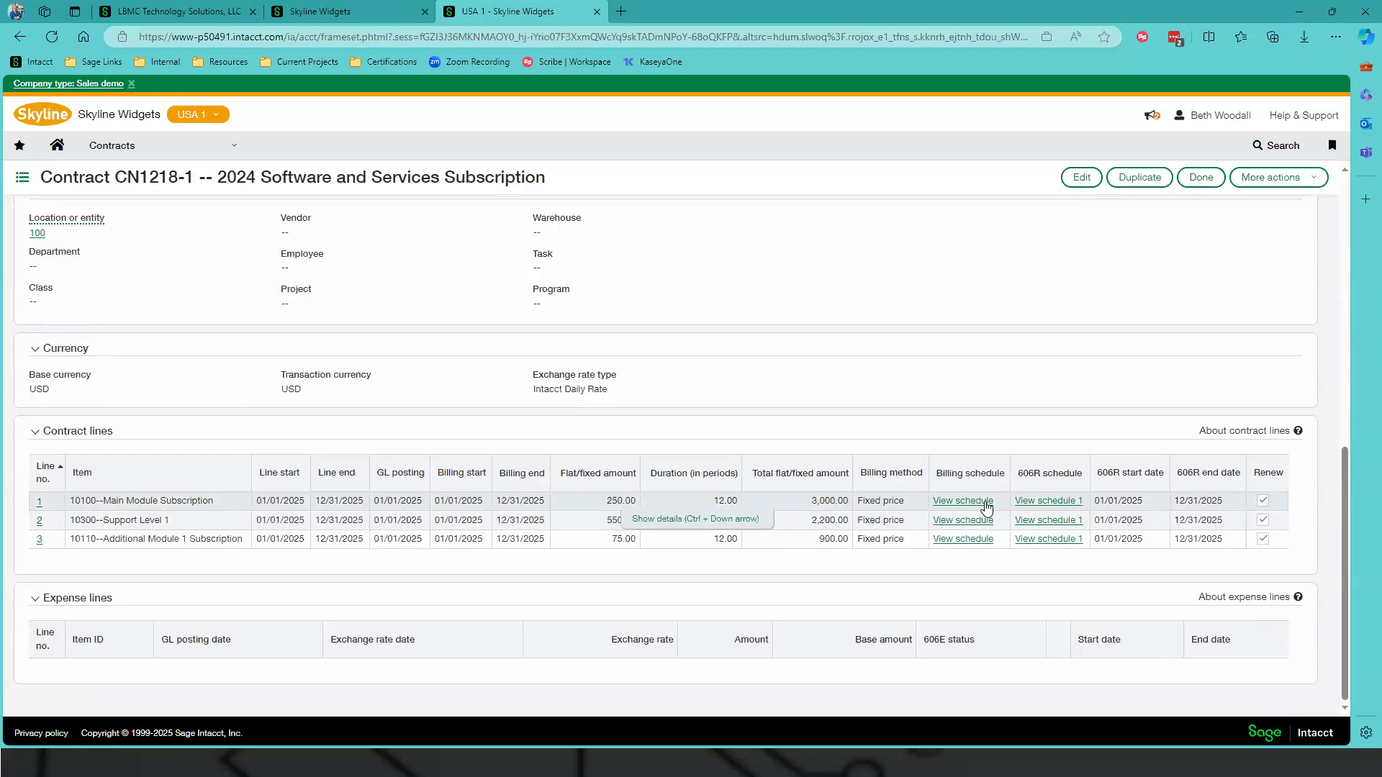
# - Check the Main Module Subscription line's billing schedule again and return to the contract's summary
pyautogui.click(984, 502)
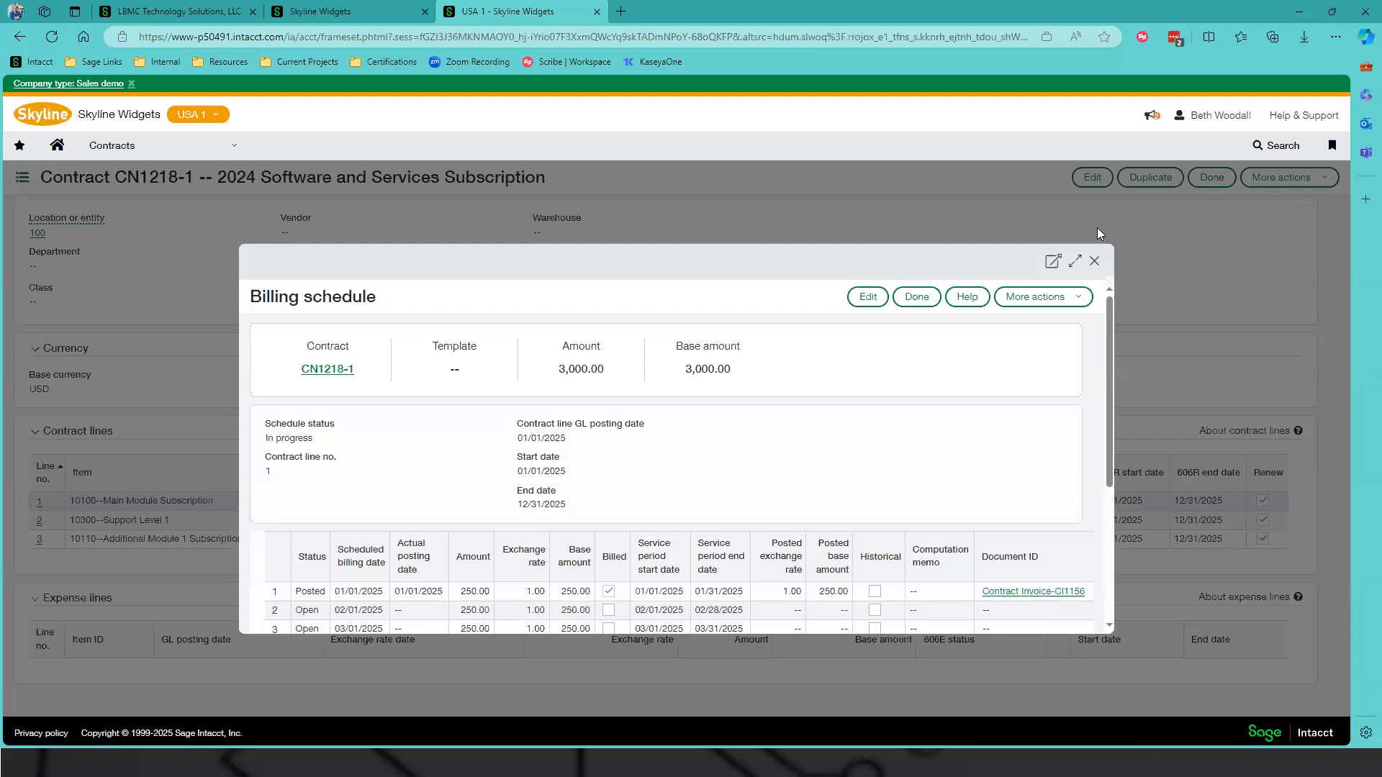
pyautogui.click(1094, 262)
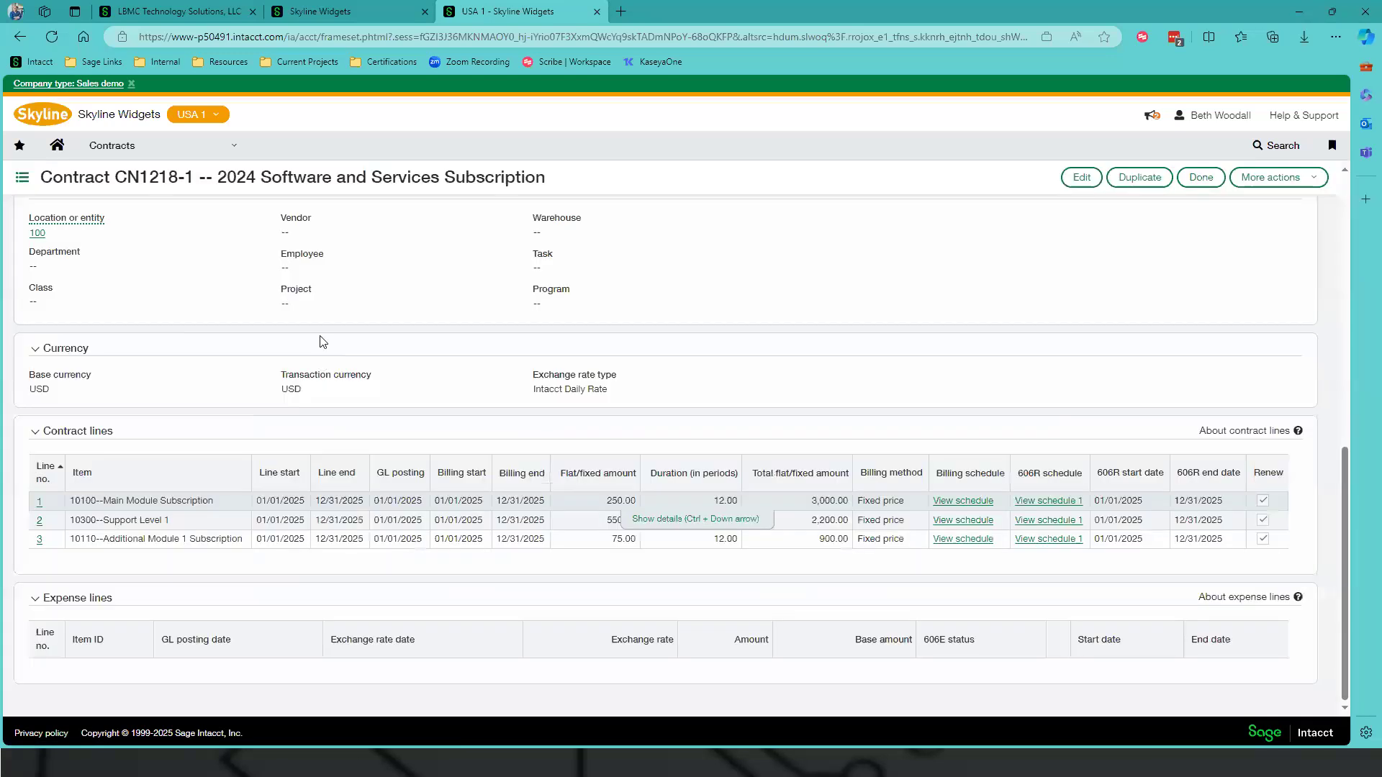
pyautogui.scroll(10, 465, 501)
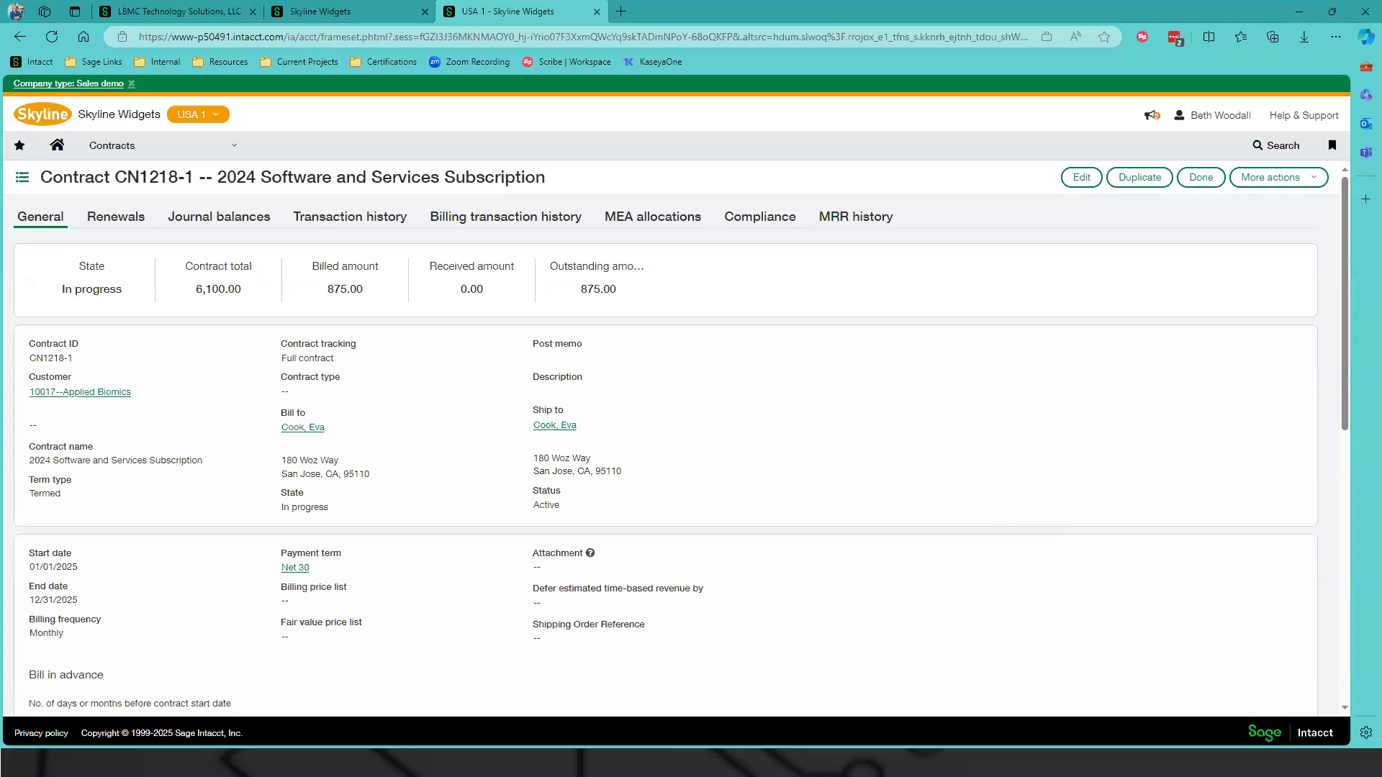
pyautogui.click(1123, 751)
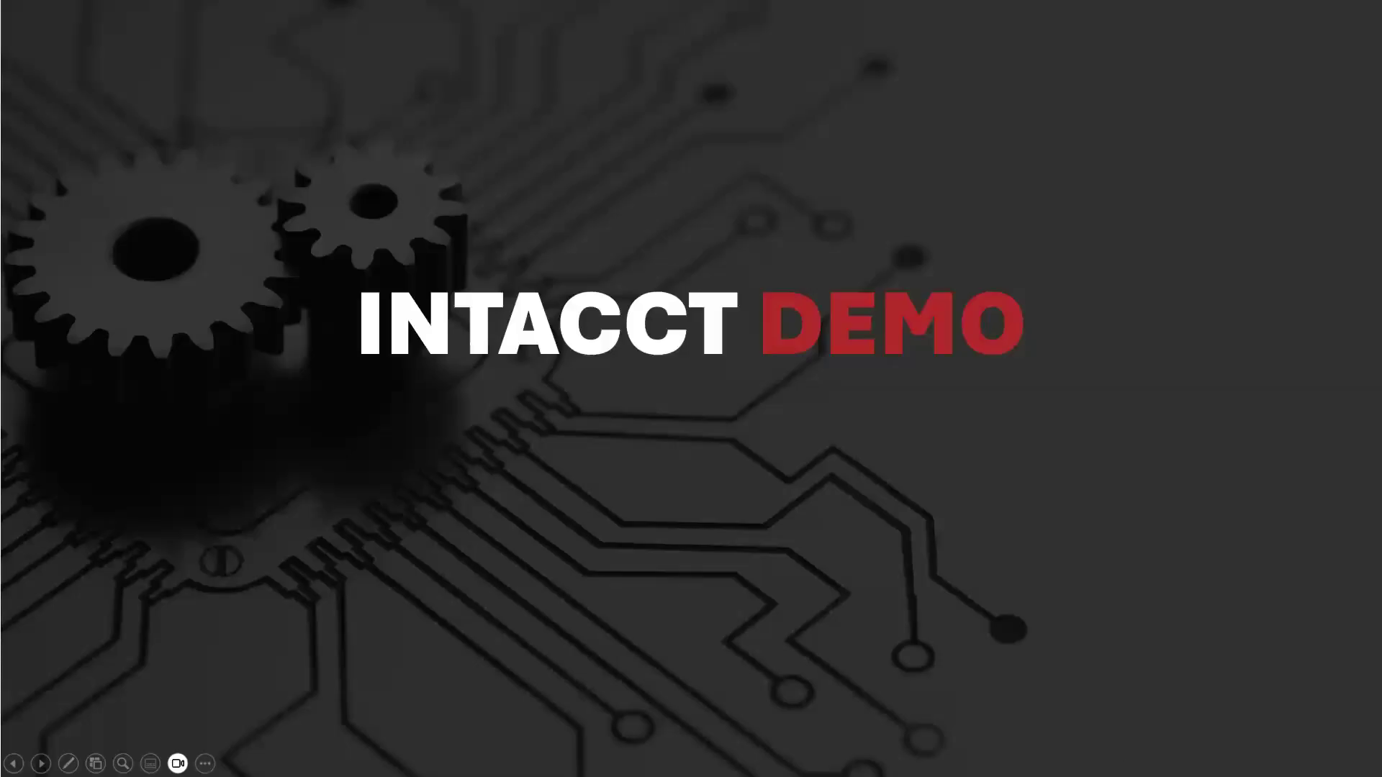
pyautogui.press('Right')
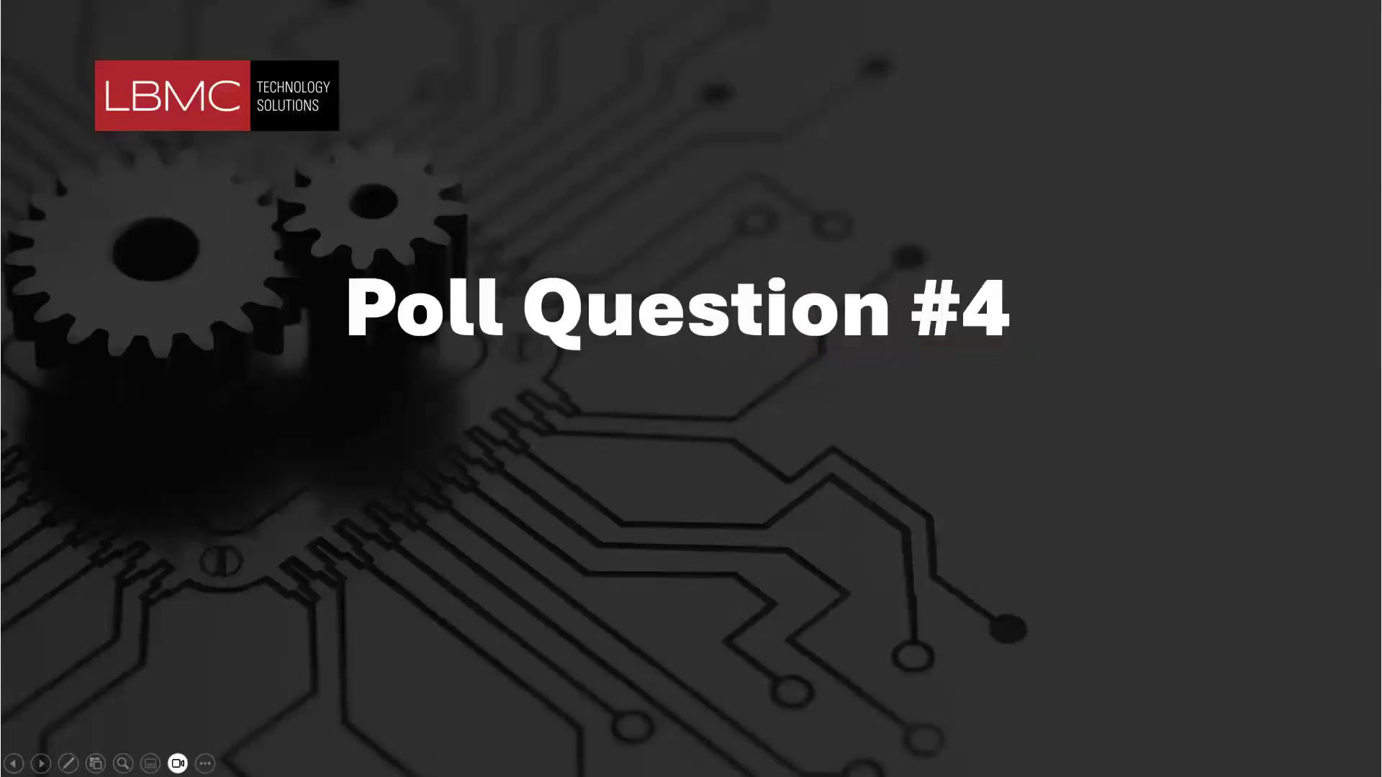